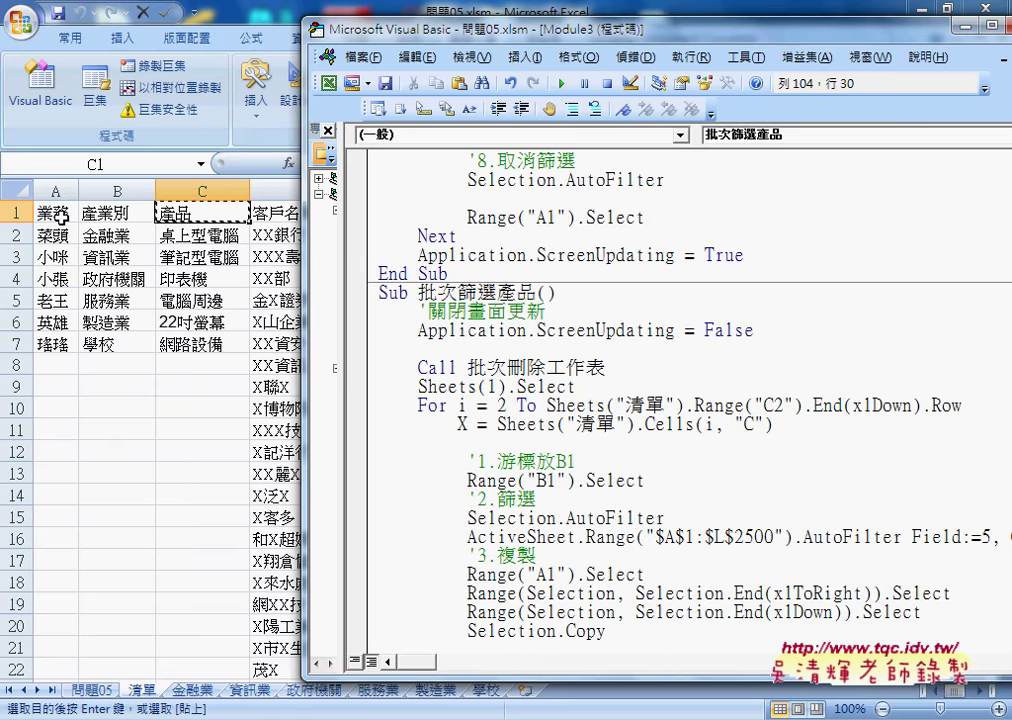
- Review the loop column C and filter field 5, then run the 批次篩選產品 macro
click(543, 314)
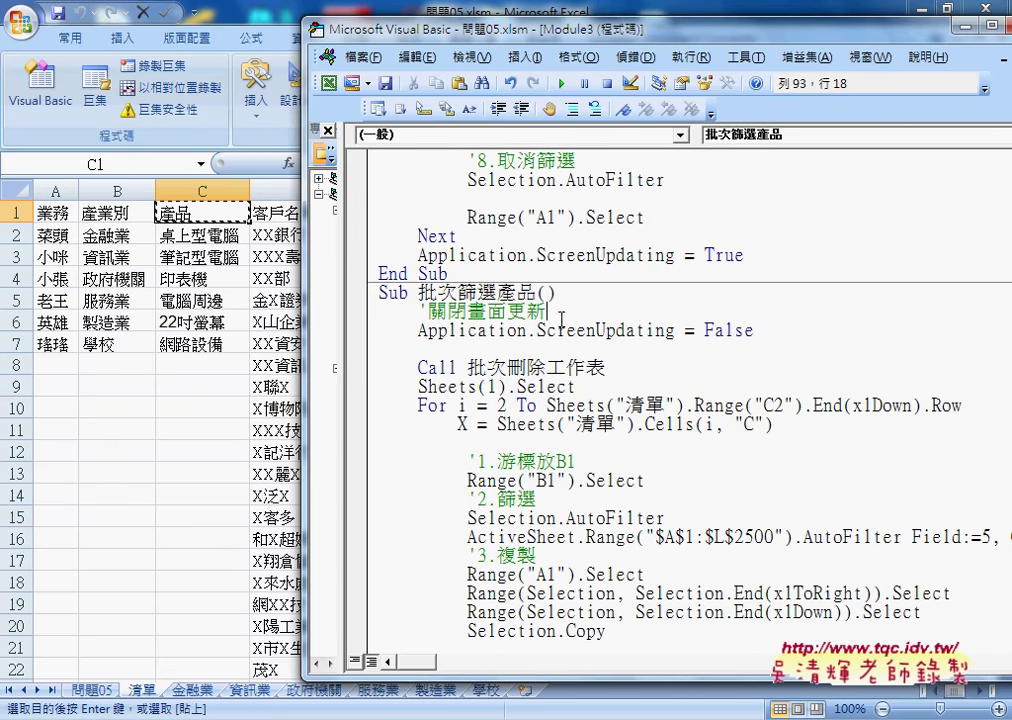
mouse_move(762, 405)
mouse_down()
mouse_move(773, 405)
mouse_move(743, 424)
mouse_up()
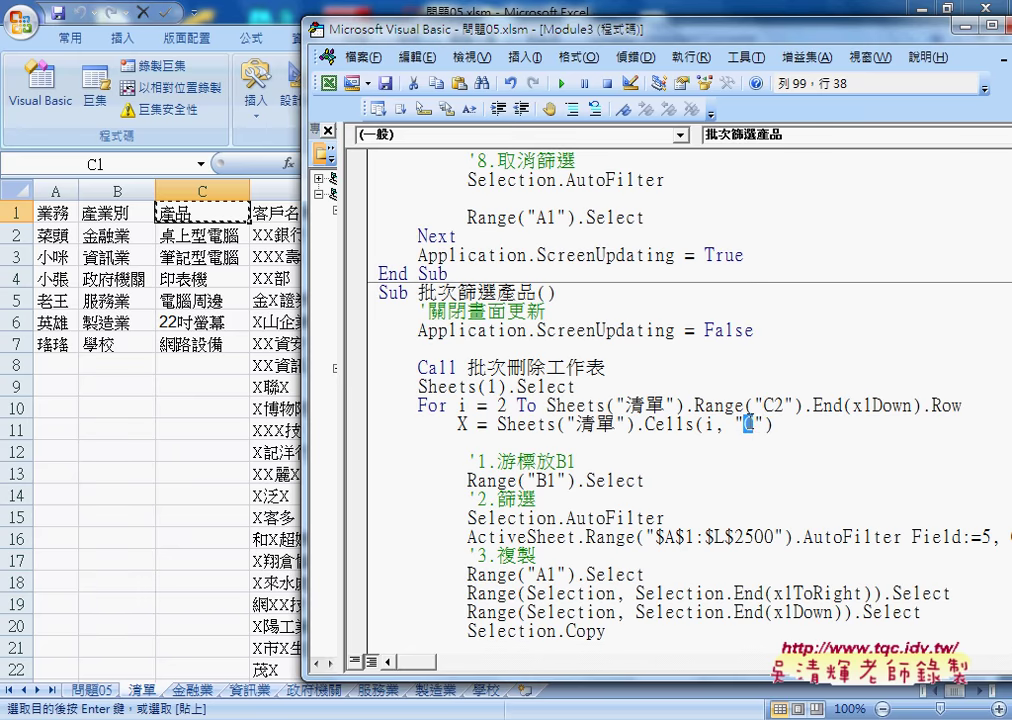
double_click(986, 537)
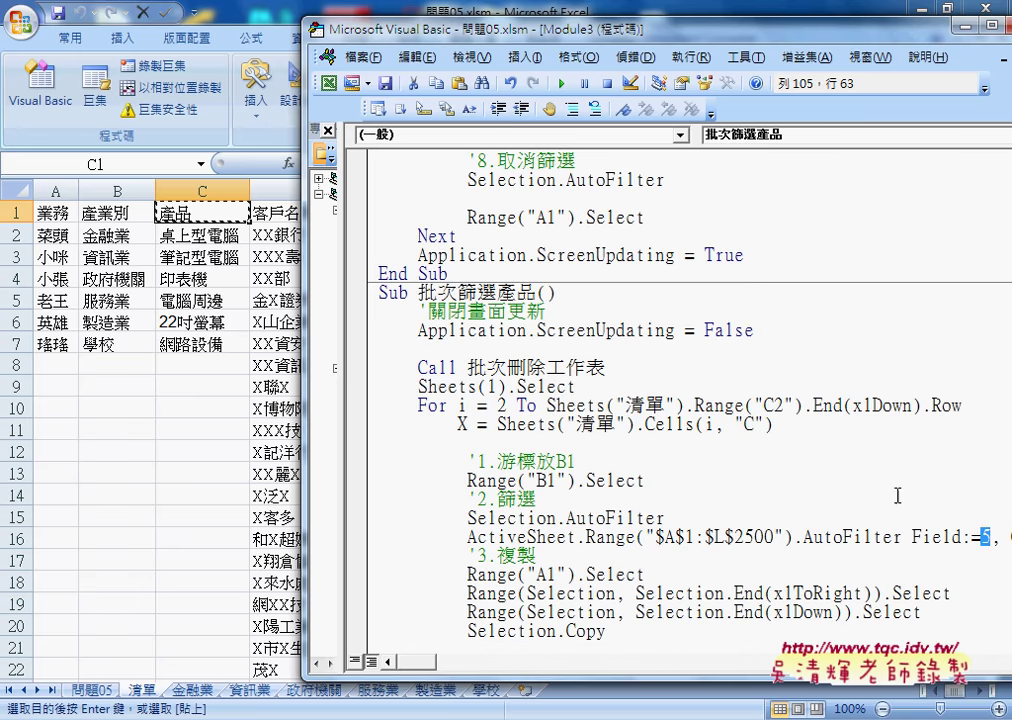
drag(670, 678, 670, 604)
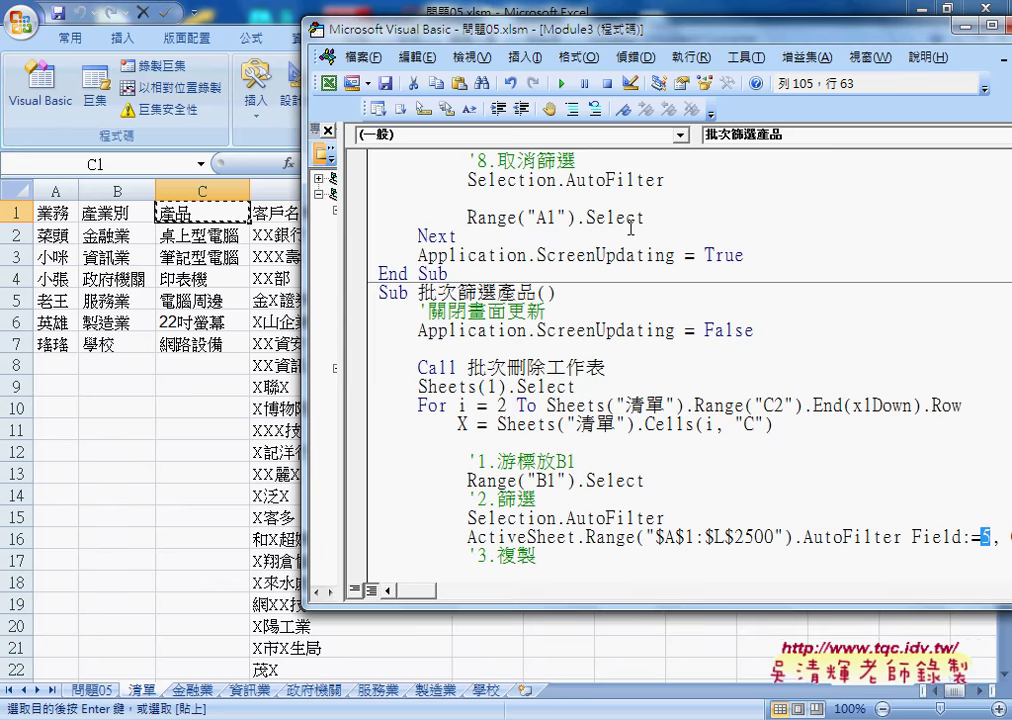
click(566, 86)
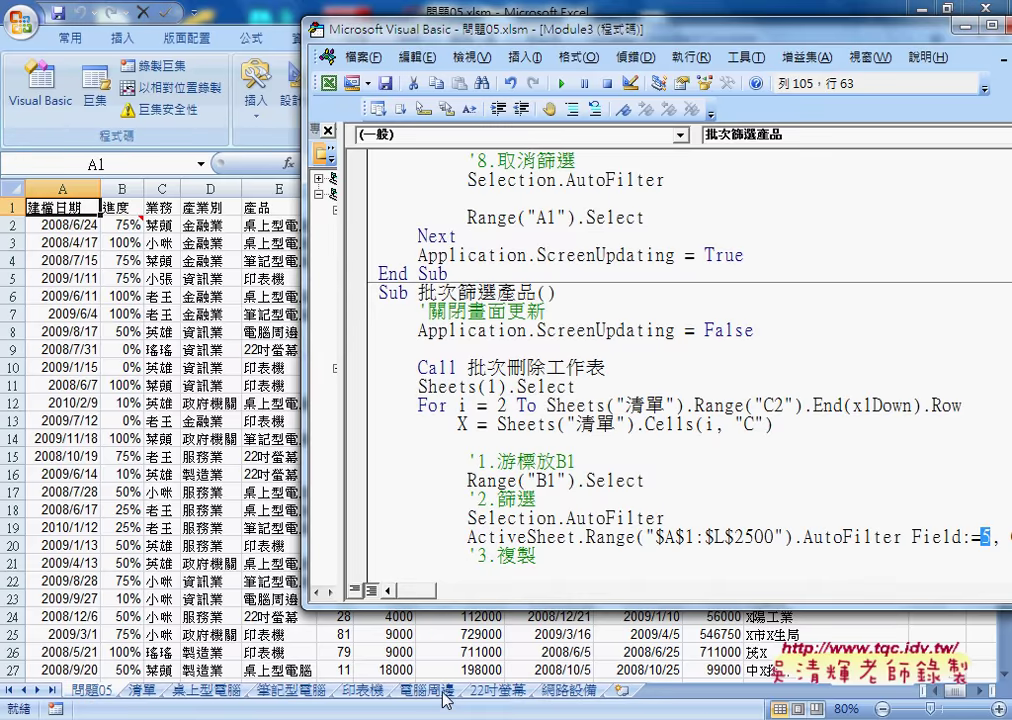
- Inspect the new 桌上型電腦, 筆記型電腦 and 印表機 sheets and their 產品 columns
click(205, 691)
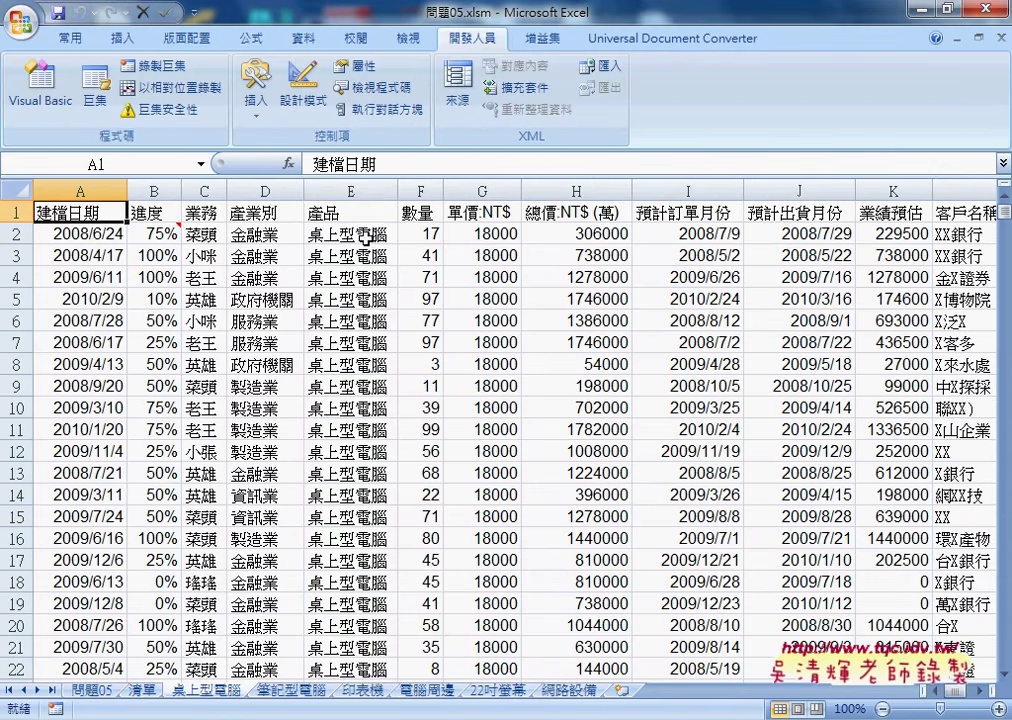
click(349, 186)
click(289, 691)
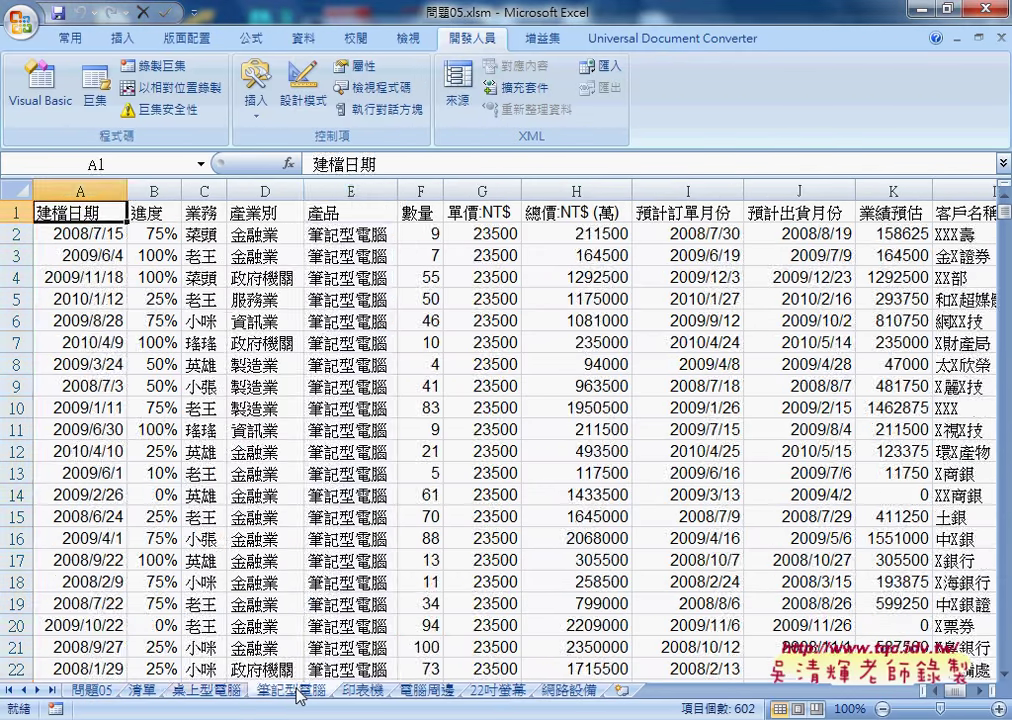
click(355, 186)
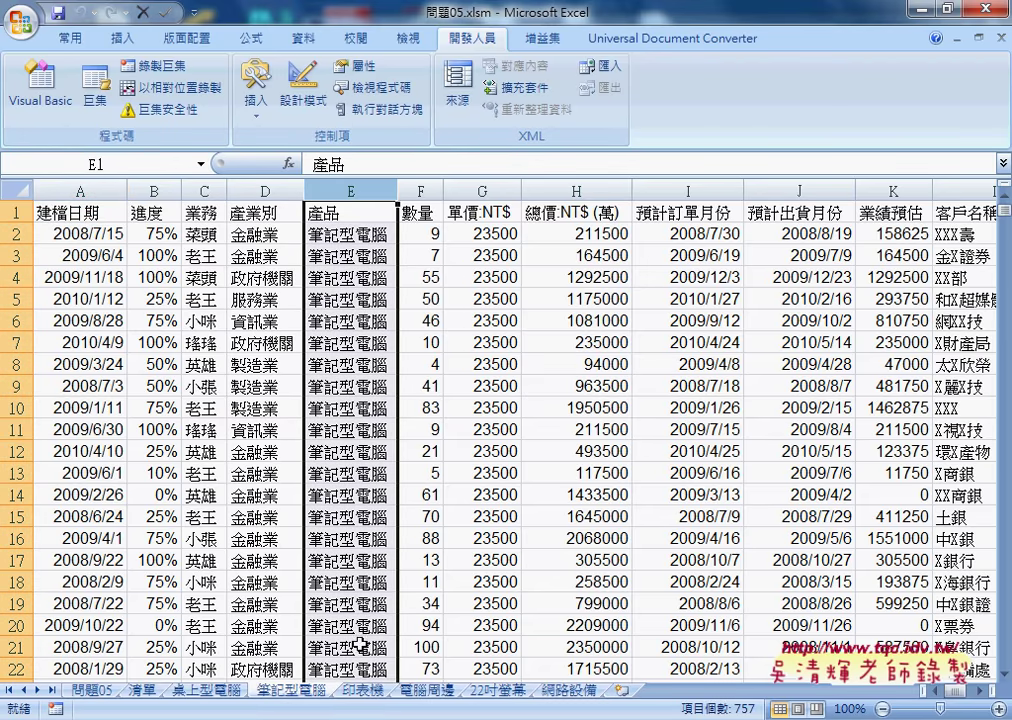
click(366, 692)
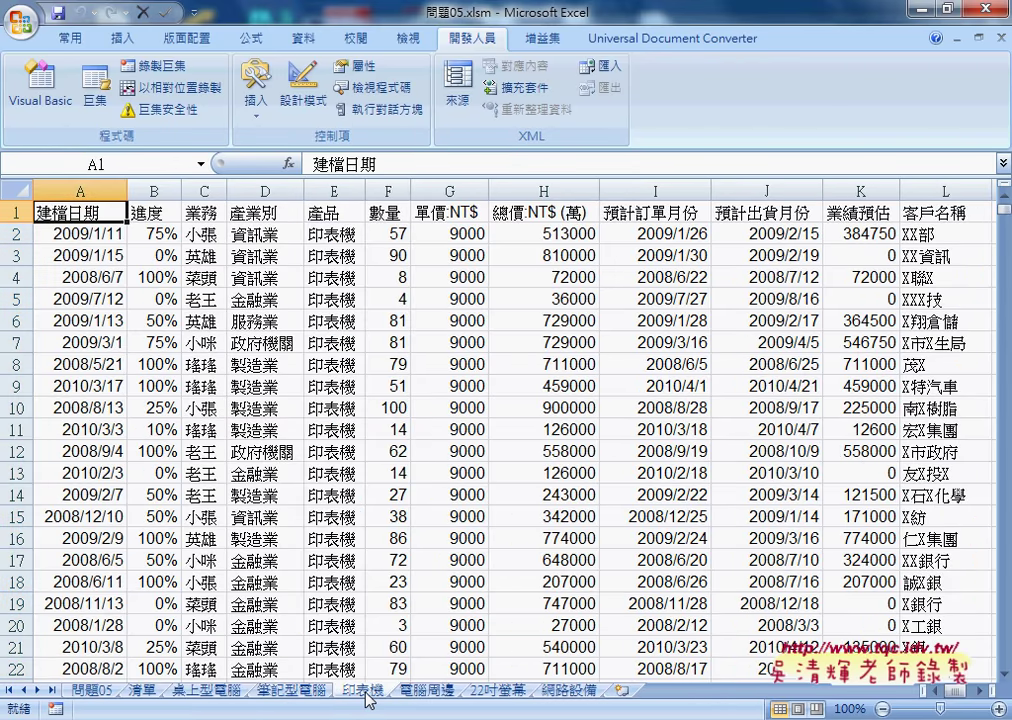
- On the 清單 sheet, check the product list in column C and customer names in column D
click(140, 691)
click(194, 190)
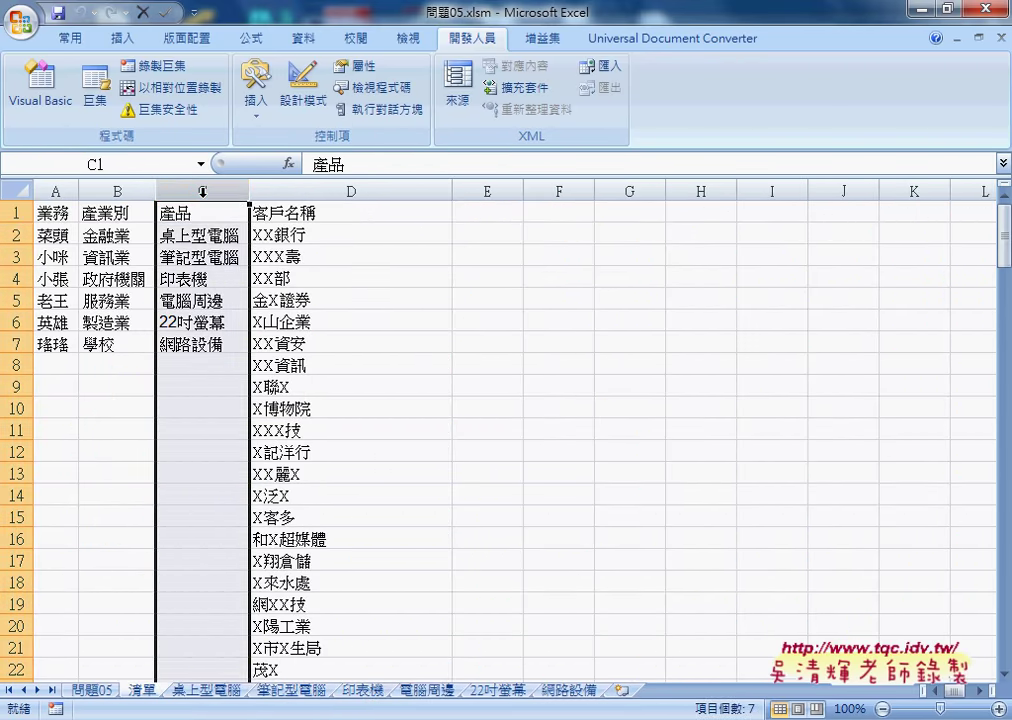
click(305, 191)
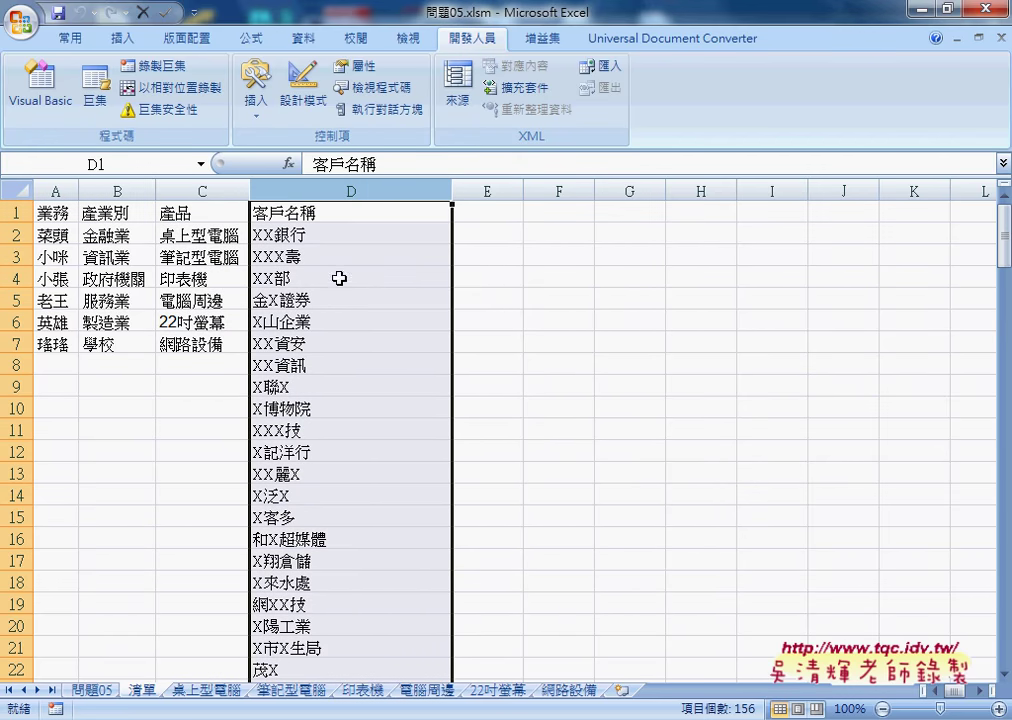
scroll(339, 298, down, 1)
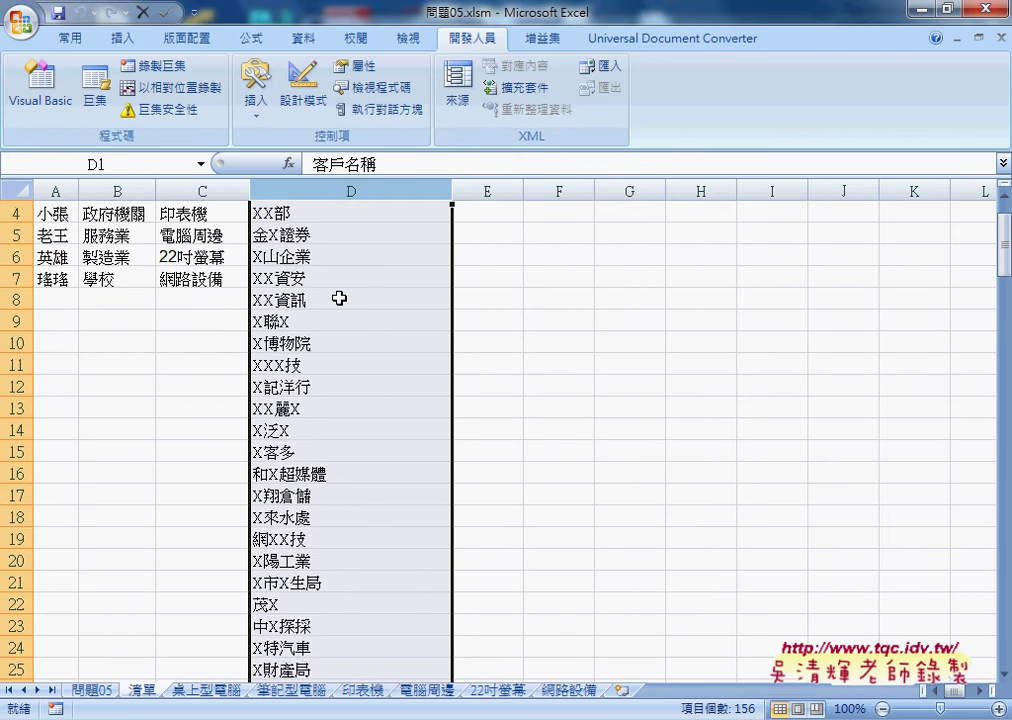
scroll(339, 298, down, 2)
scroll(339, 298, down, 5)
scroll(339, 298, down, 3)
scroll(339, 298, down, 5)
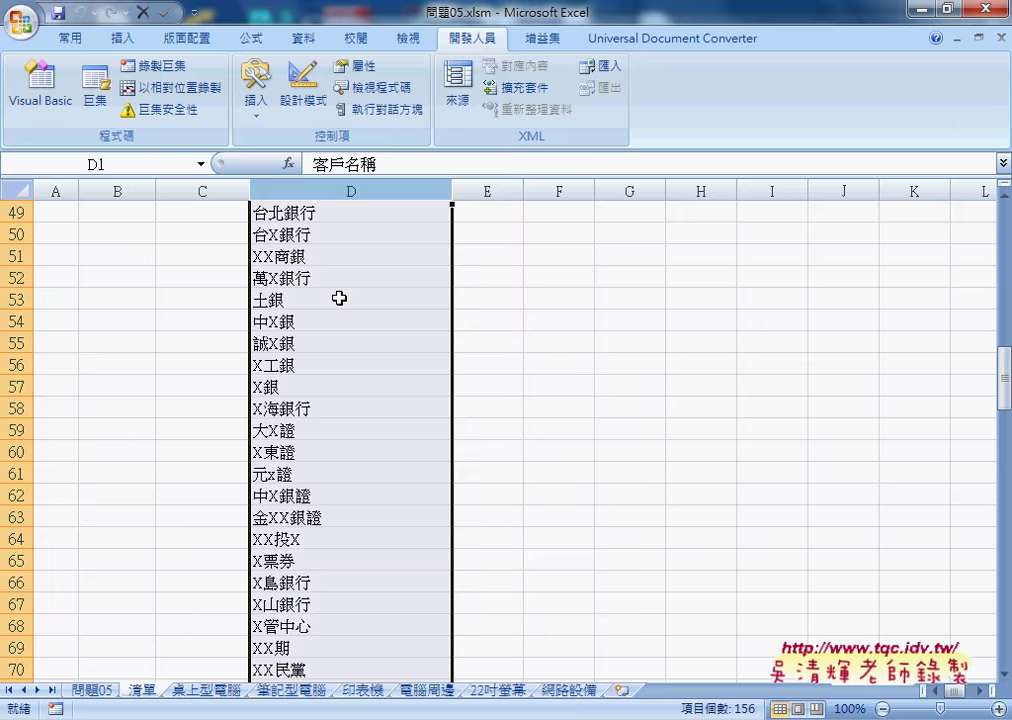
scroll(339, 298, down, 4)
scroll(339, 298, down, 5)
scroll(339, 298, down, 3)
scroll(339, 298, down, 6)
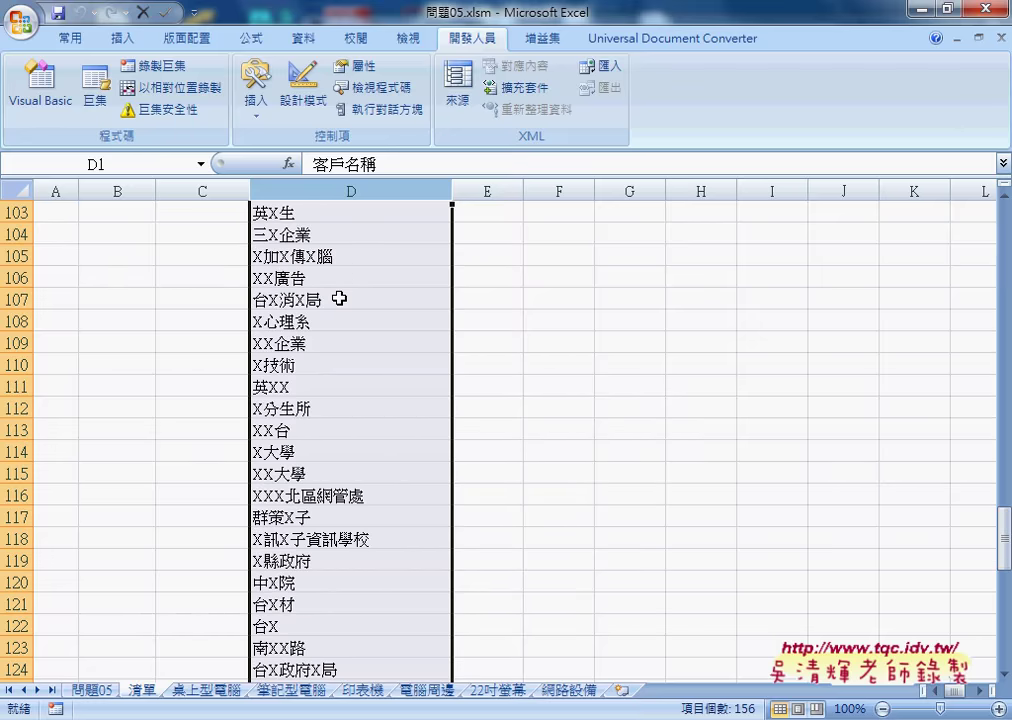
scroll(339, 298, down, 5)
scroll(339, 298, down, 4)
scroll(339, 298, down, 4)
scroll(339, 298, up, 5)
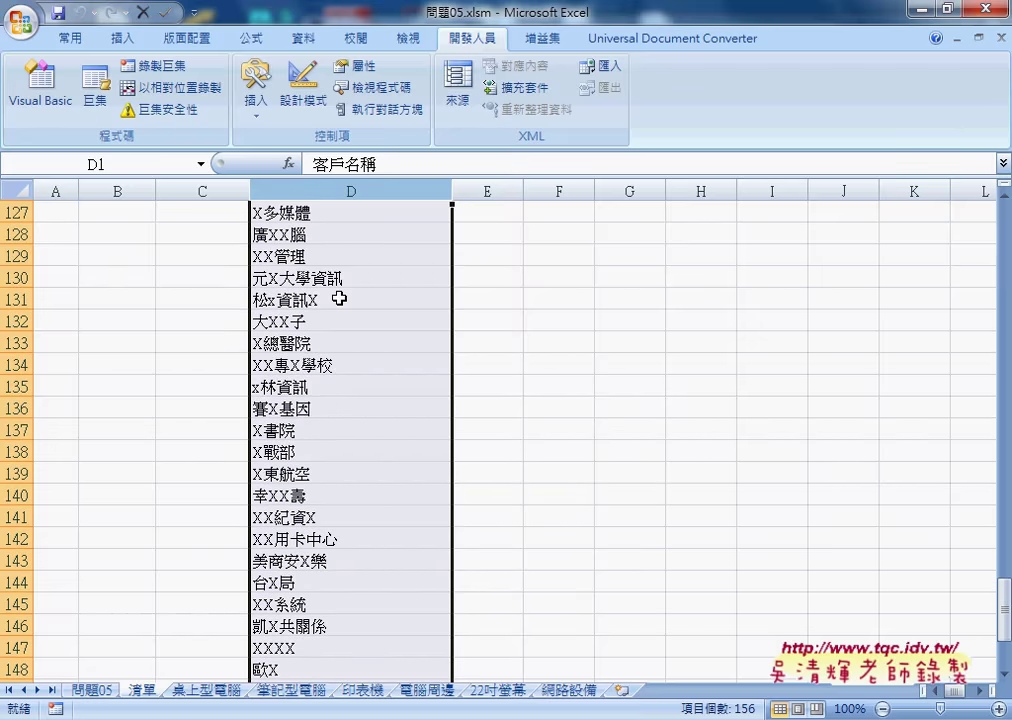
scroll(339, 298, up, 9)
scroll(339, 298, up, 11)
scroll(339, 298, up, 5)
scroll(339, 298, up, 9)
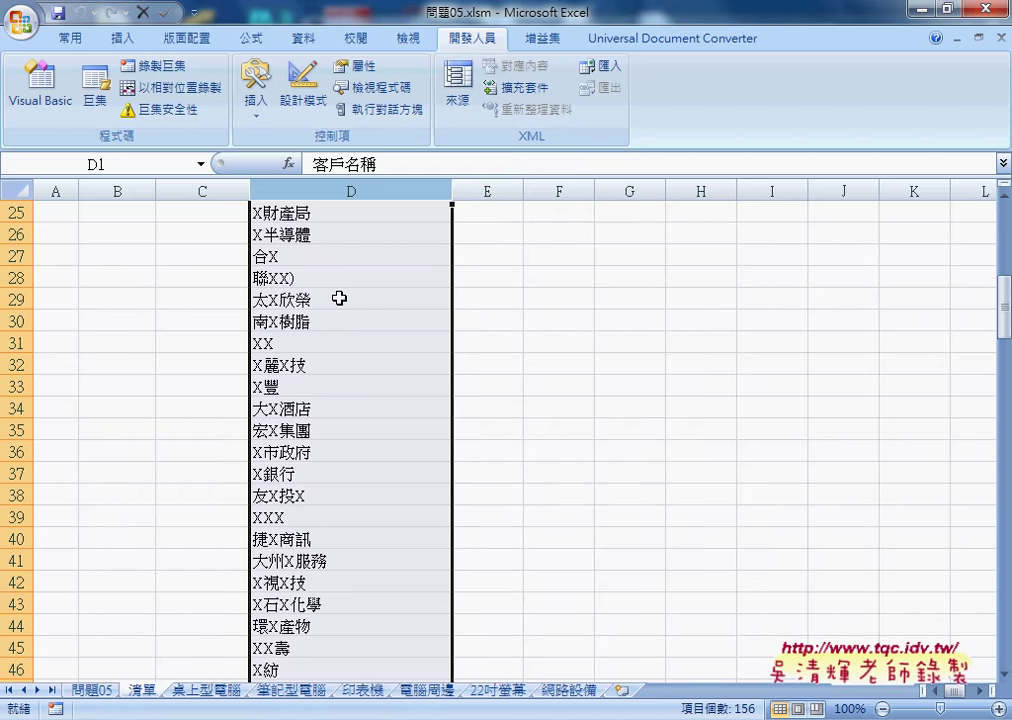
scroll(339, 298, up, 8)
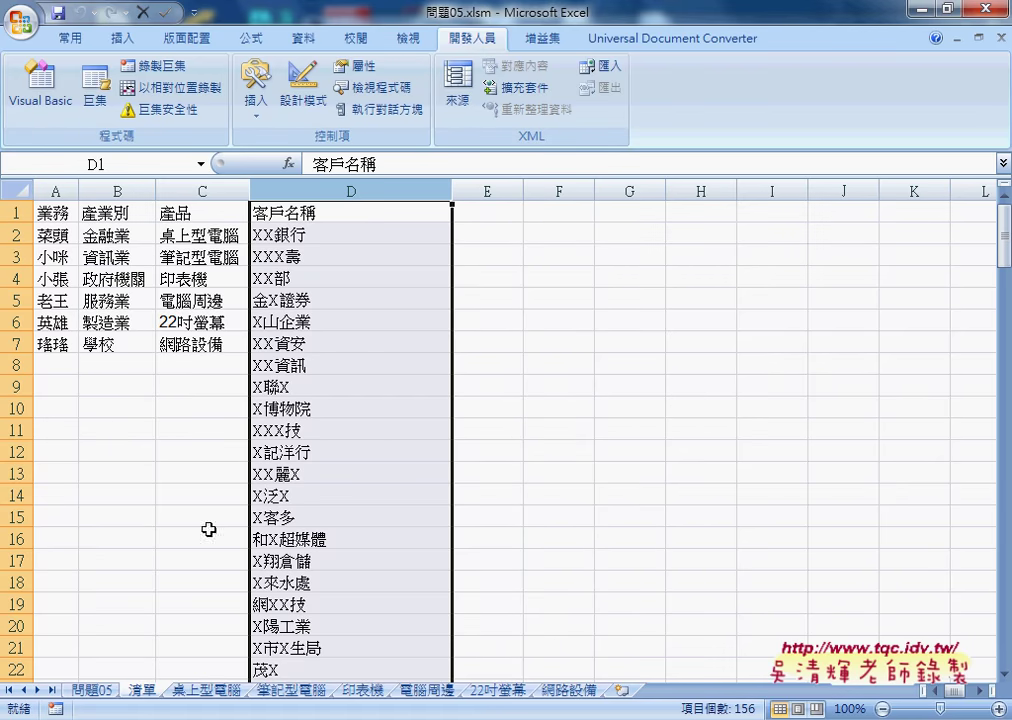
- Compare the 問題05 sheet's 產品 column E and 客戶名稱 column L, ending at 清單 cell D1
click(95, 690)
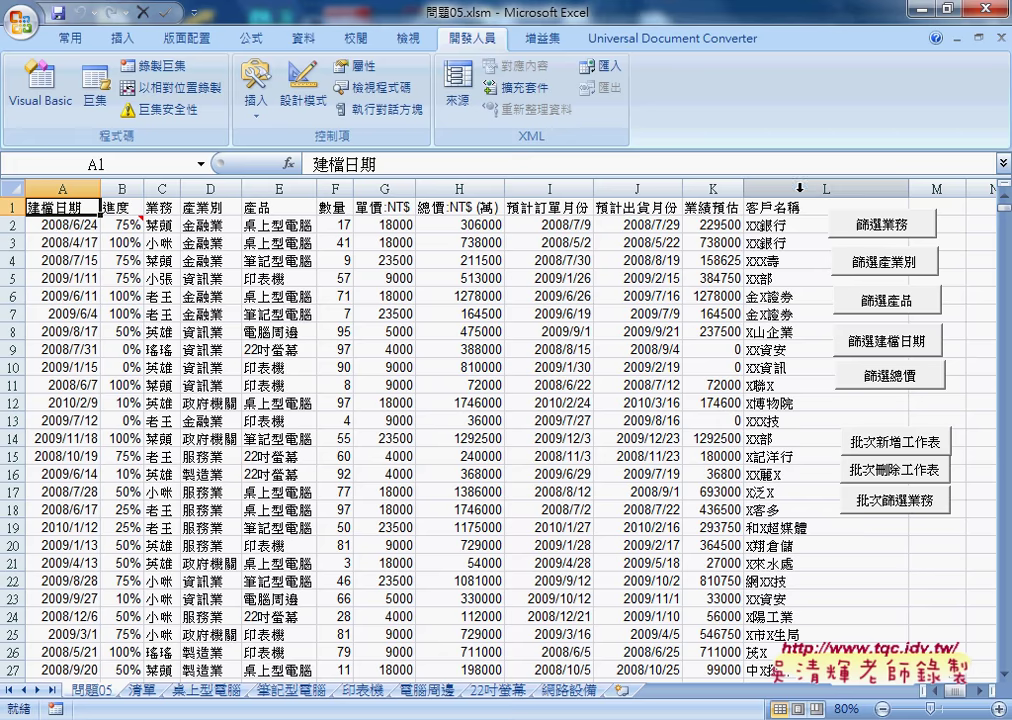
click(802, 188)
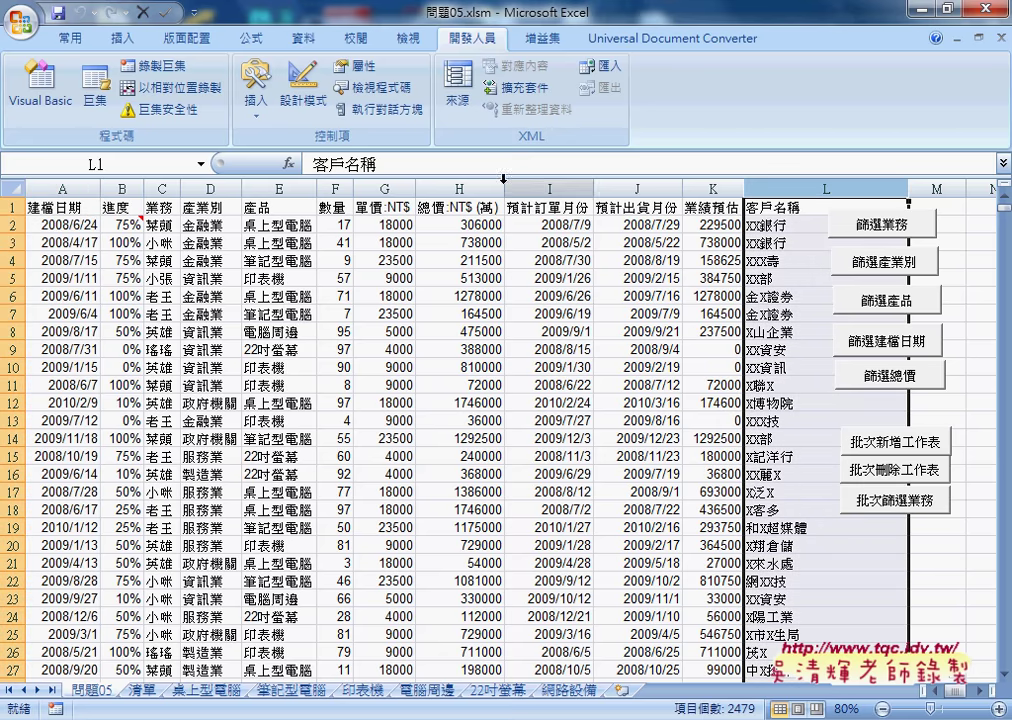
click(279, 188)
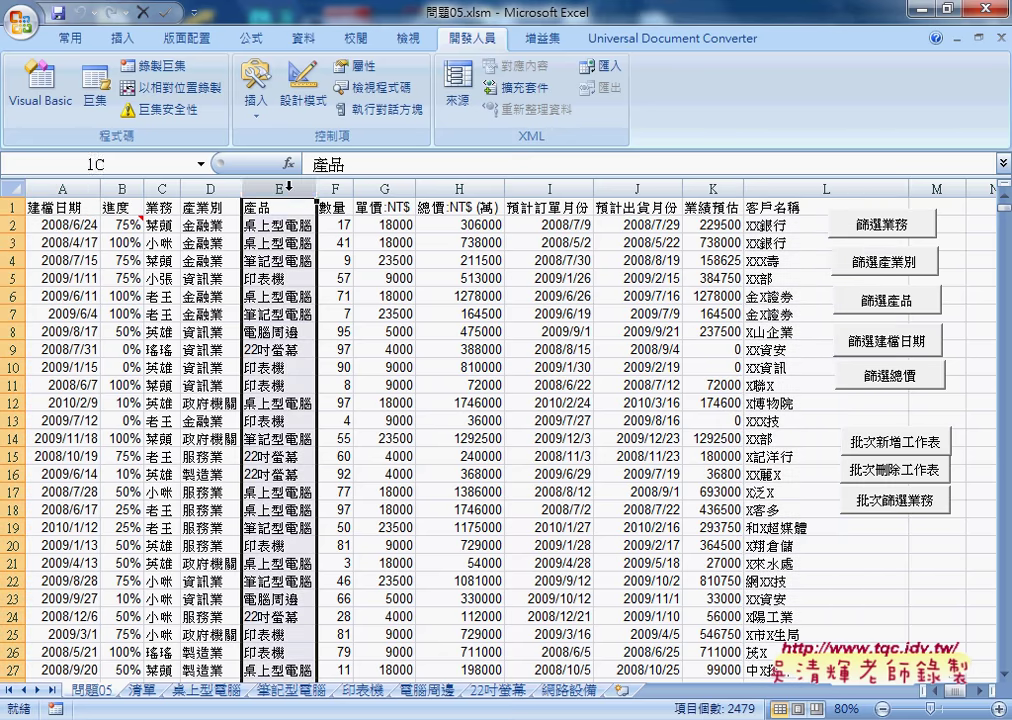
click(820, 186)
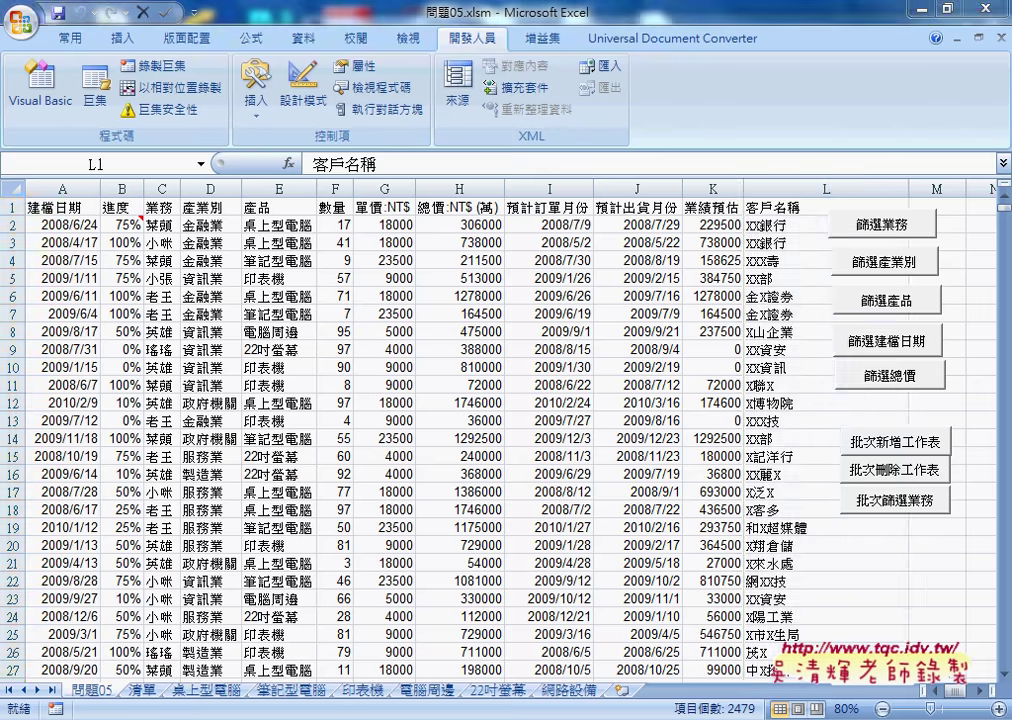
click(150, 692)
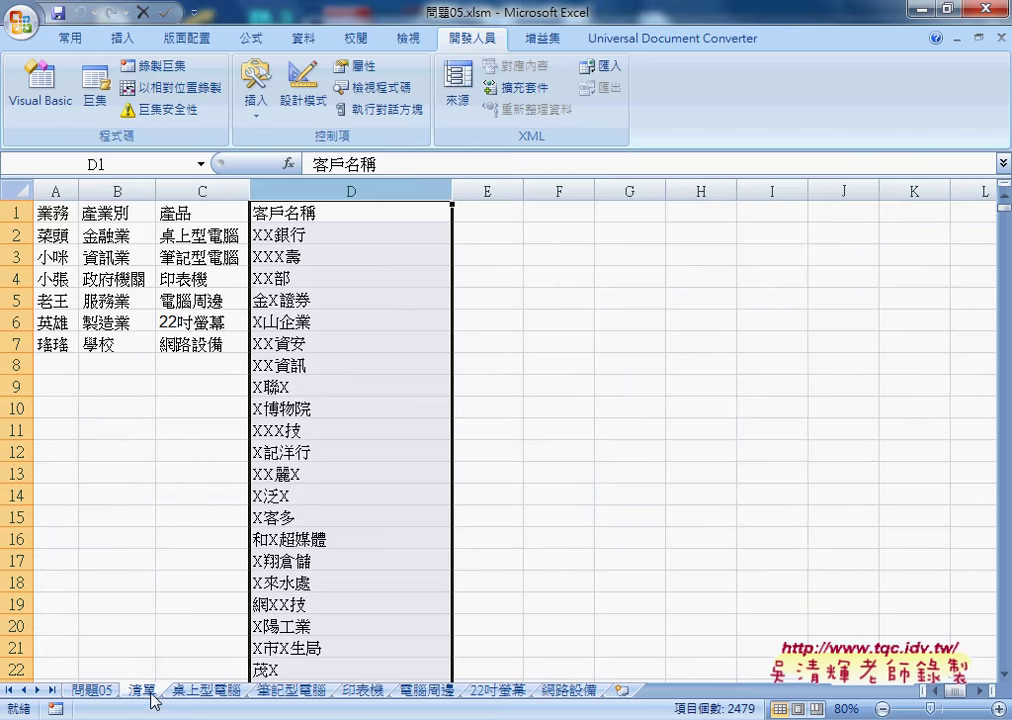
click(300, 212)
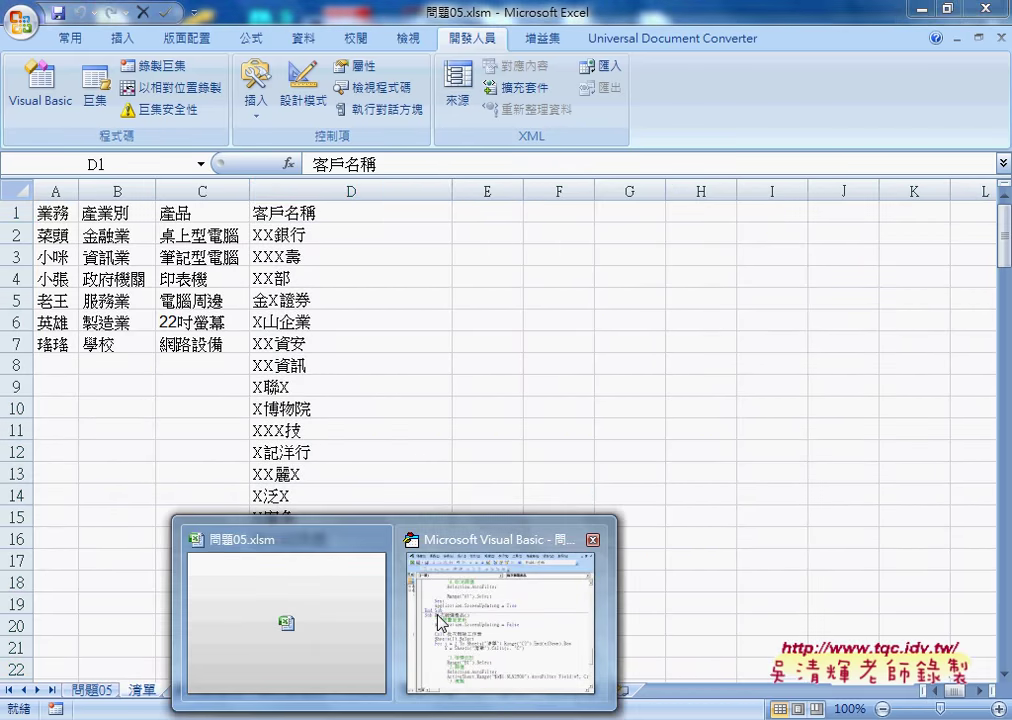
click(510, 615)
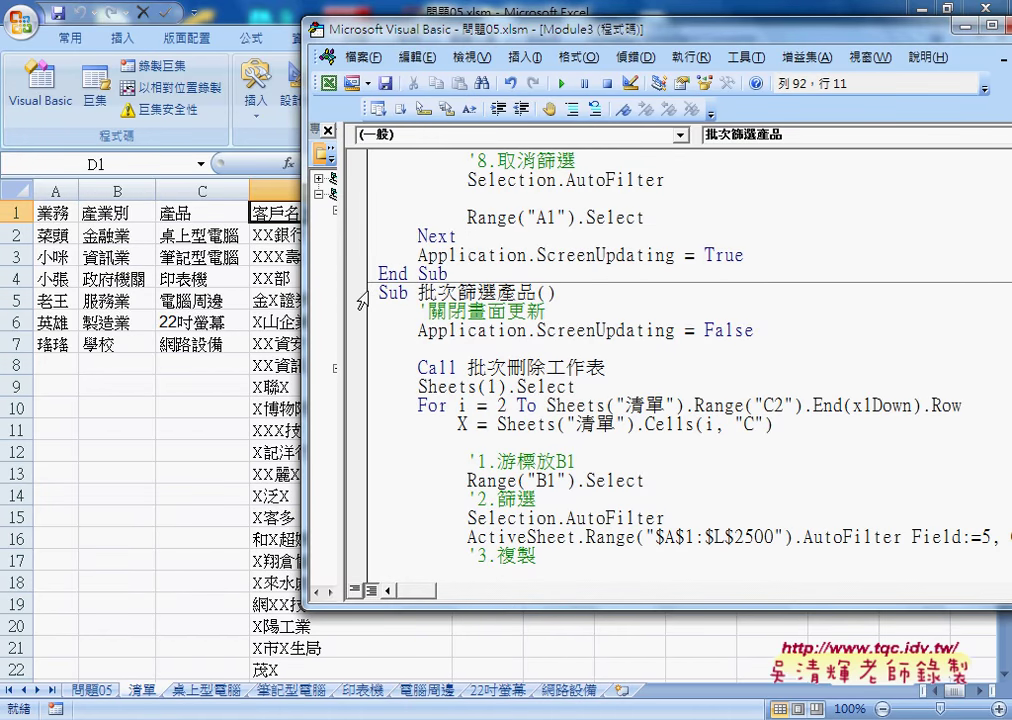
- Duplicate the 批次篩選產品 procedure by pasting a copy below End Sub
drag(361, 294, 362, 655)
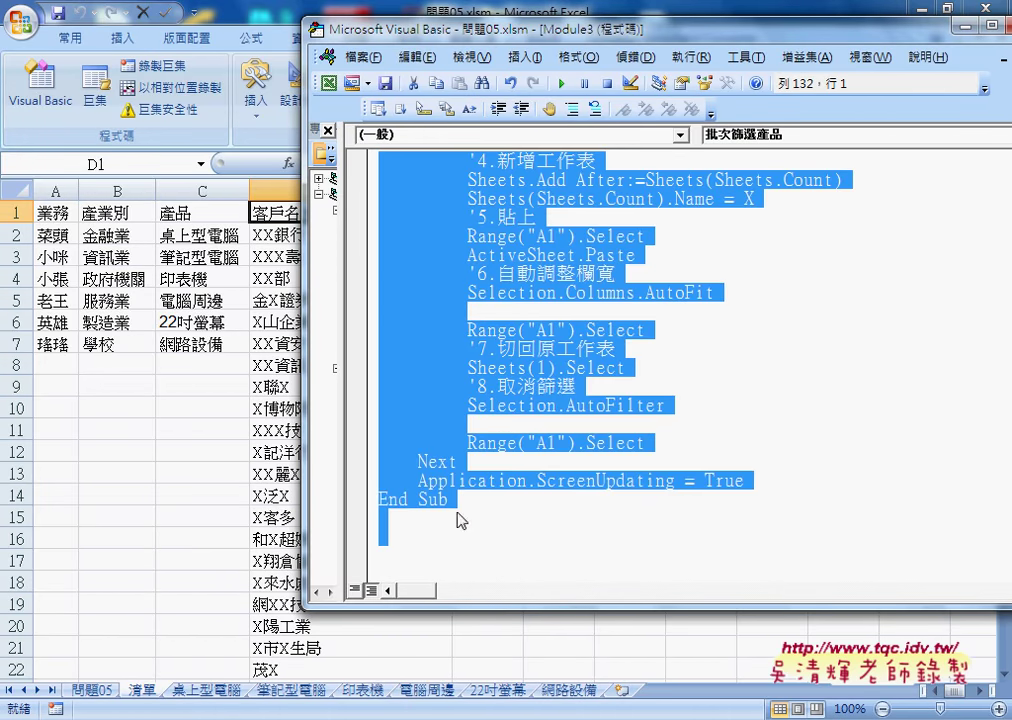
right_click(492, 145)
click(528, 181)
click(410, 525)
right_click(390, 182)
click(438, 239)
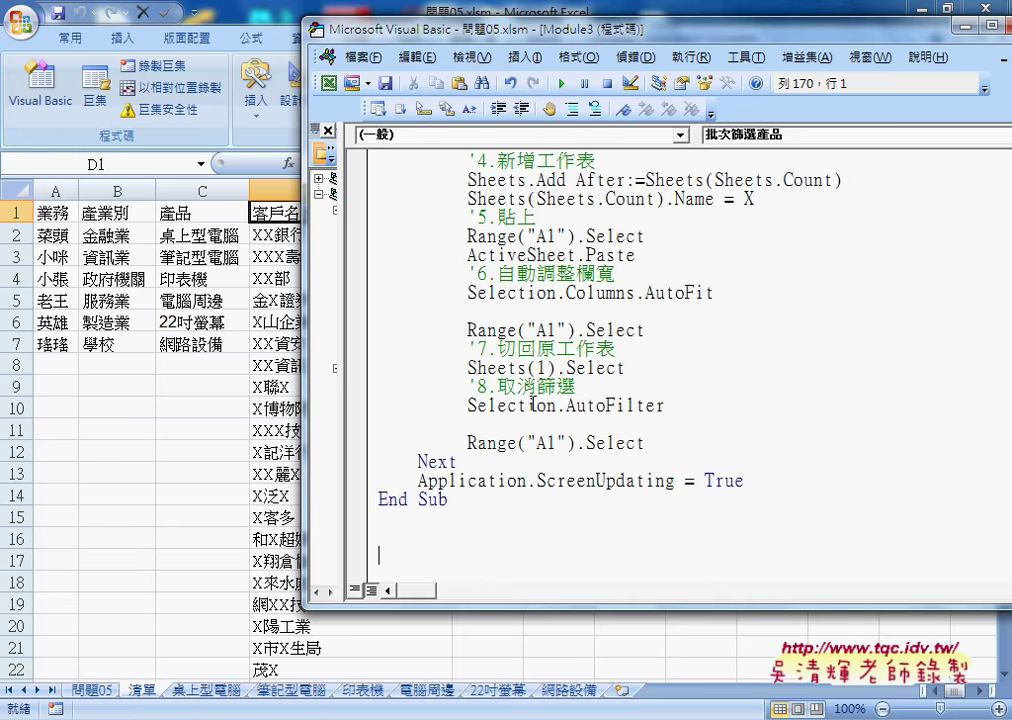
scroll(533, 403, up, 2)
scroll(533, 403, up, 4)
scroll(533, 403, up, 2)
scroll(533, 403, up, 1)
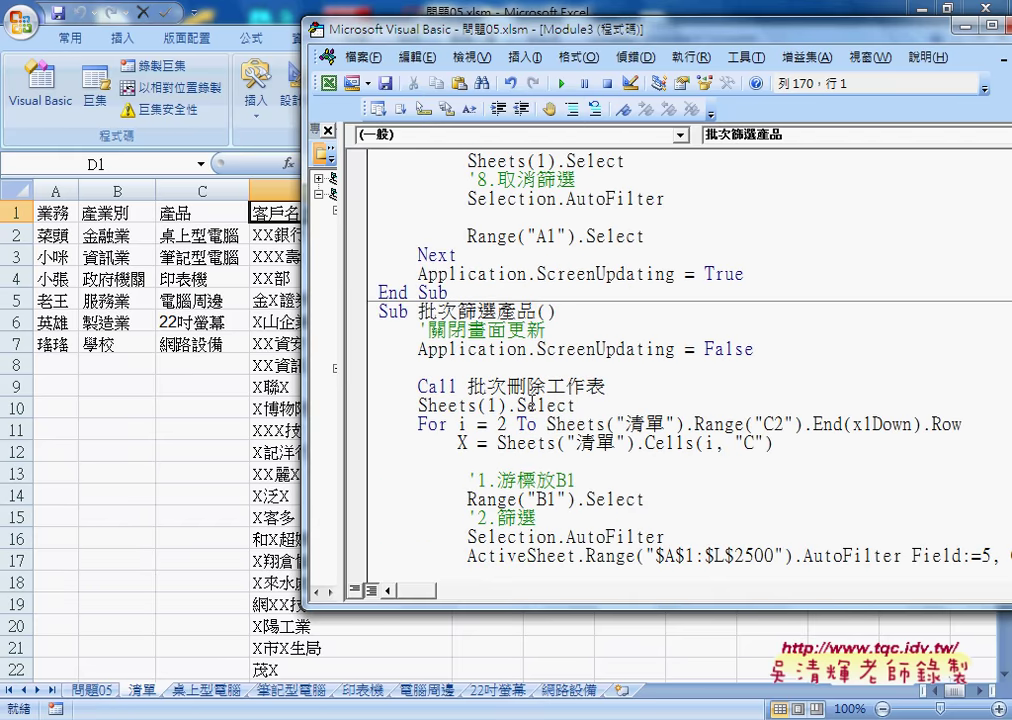
- Copy the header text 客戶名稱 from 清單 cell D1 to replace 產品 in the copied name
drag(503, 312, 535, 312)
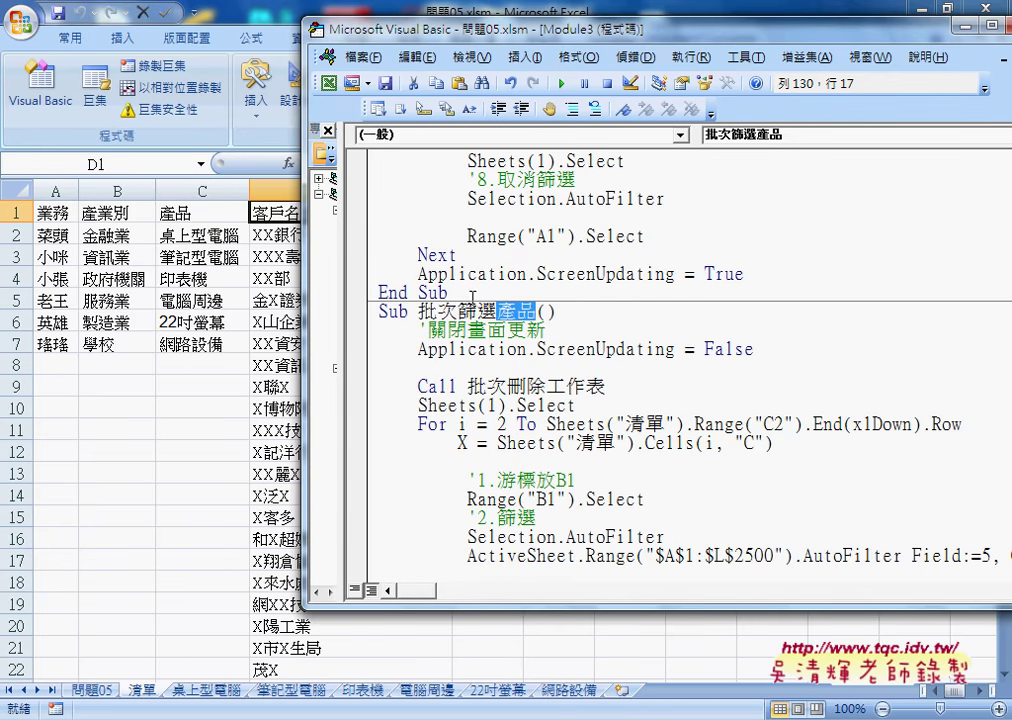
click(208, 168)
click(360, 164)
drag(313, 164, 376, 164)
right_click(340, 164)
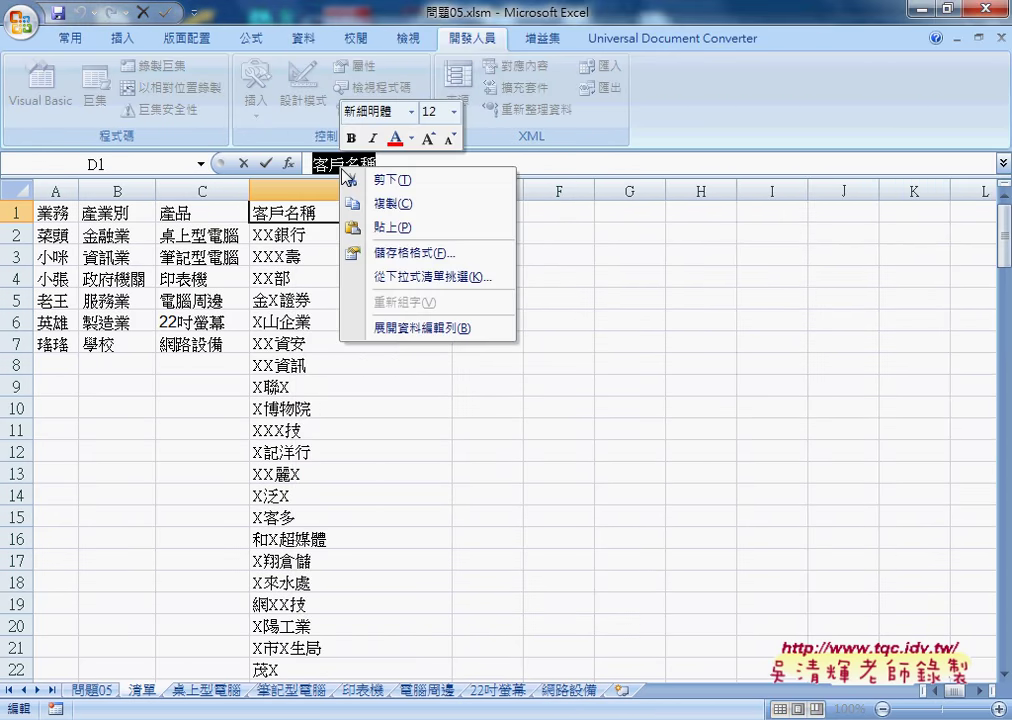
click(405, 200)
click(244, 164)
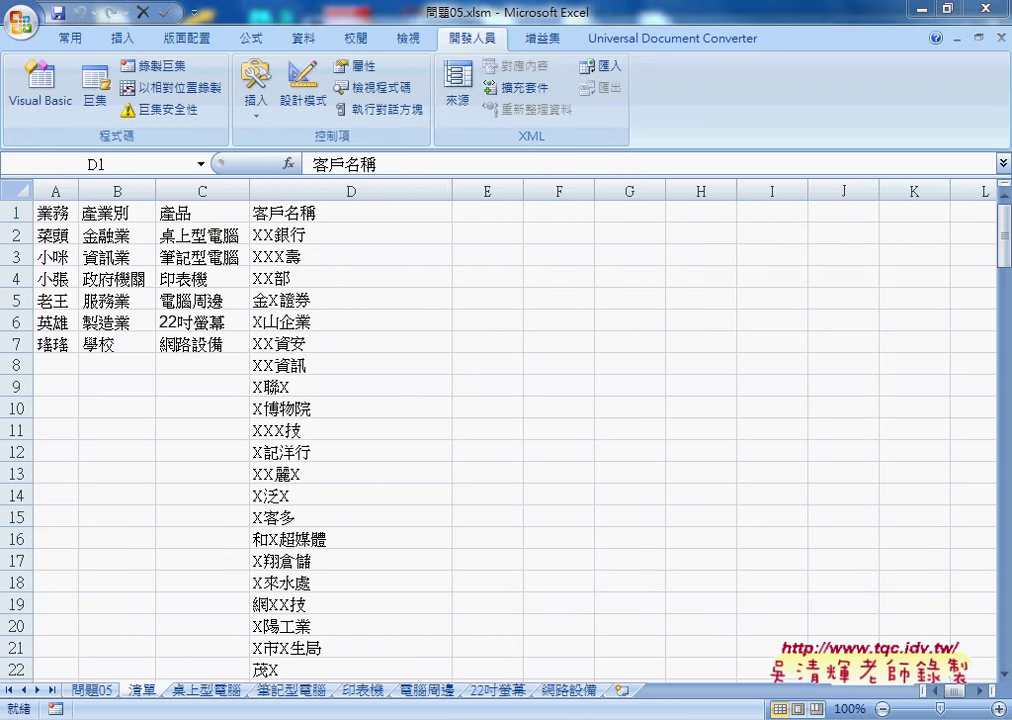
click(508, 592)
right_click(575, 372)
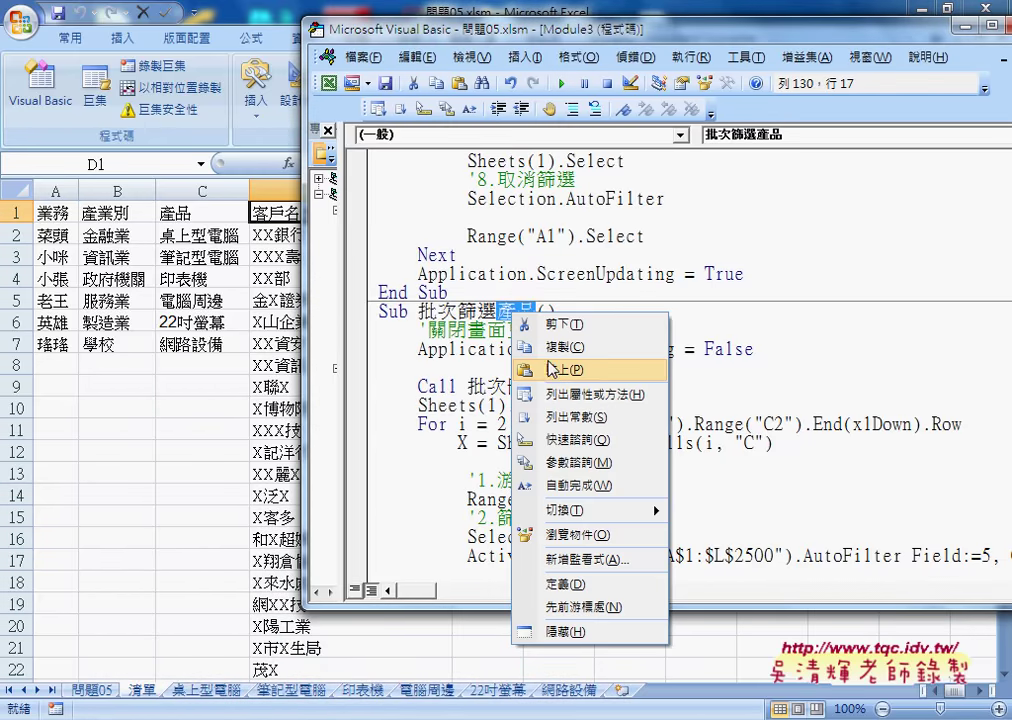
- Rename the copy 批次篩選客戶名稱 and change Range("C2") and Cells(i, "C") to column D
click(610, 429)
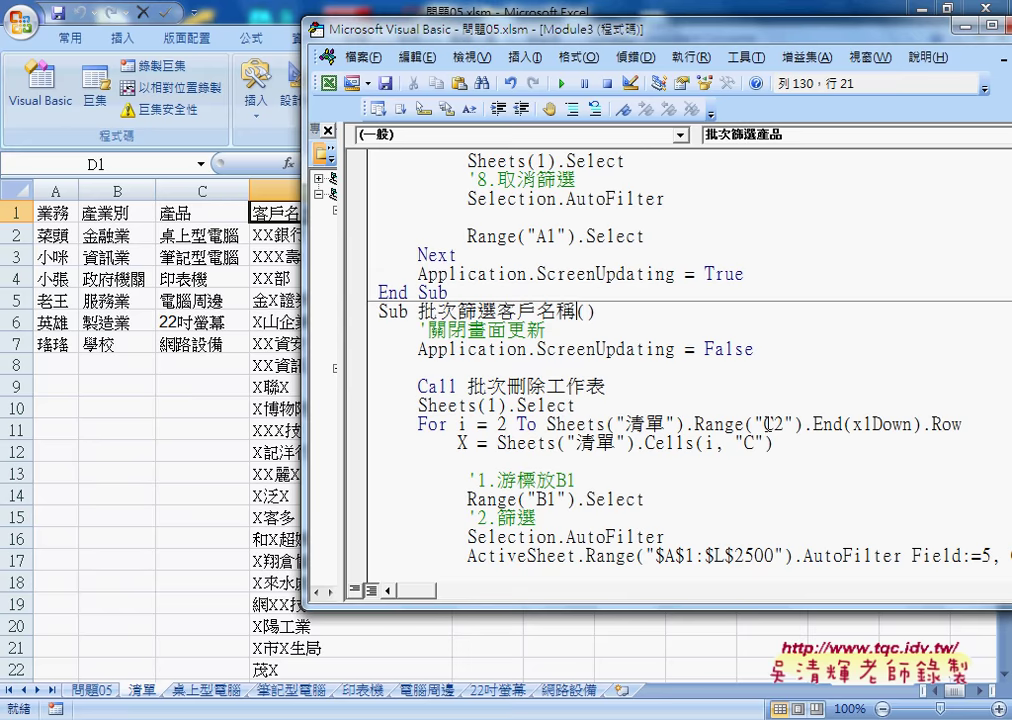
drag(765, 424, 773, 424)
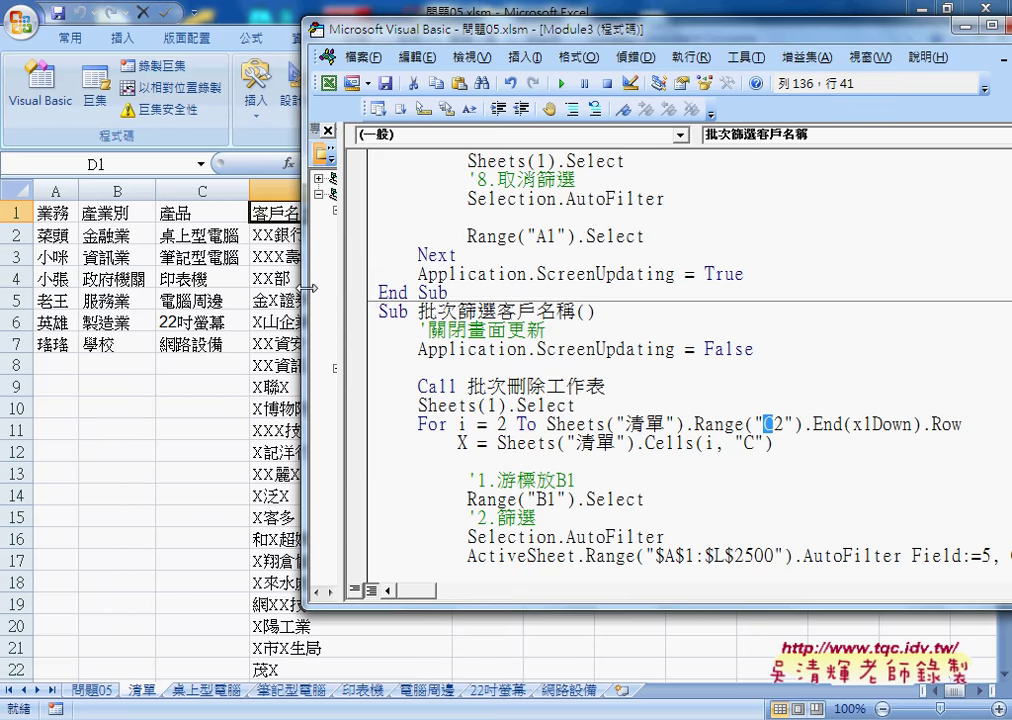
drag(306, 288, 338, 288)
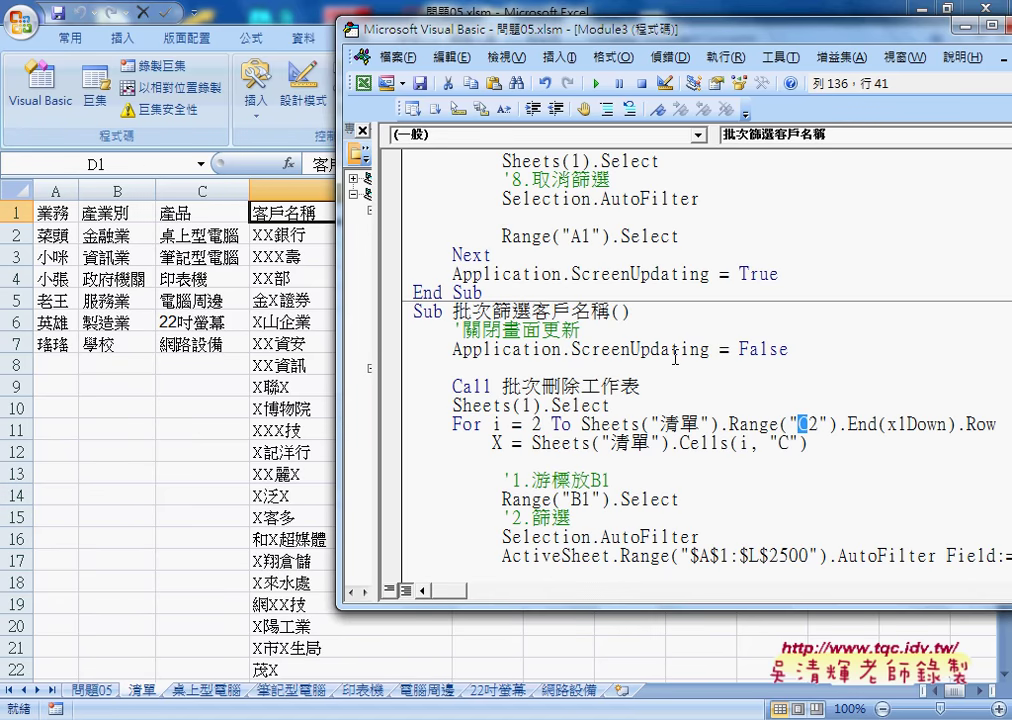
text(D)
double_click(783, 442)
text(D)
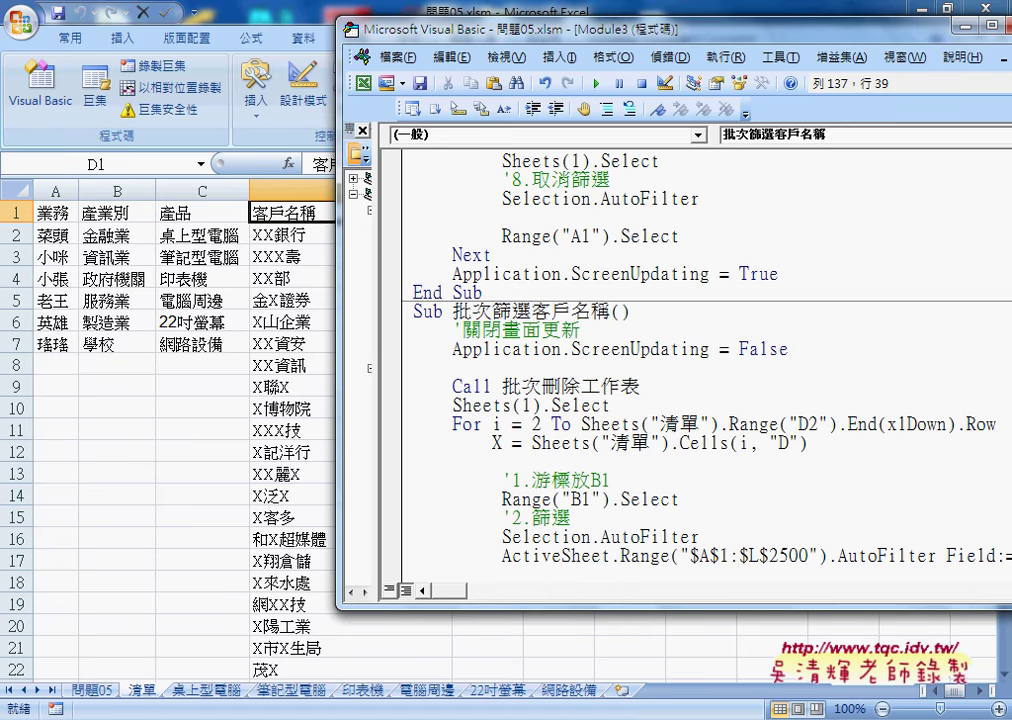
click(865, 556)
drag(744, 609, 744, 641)
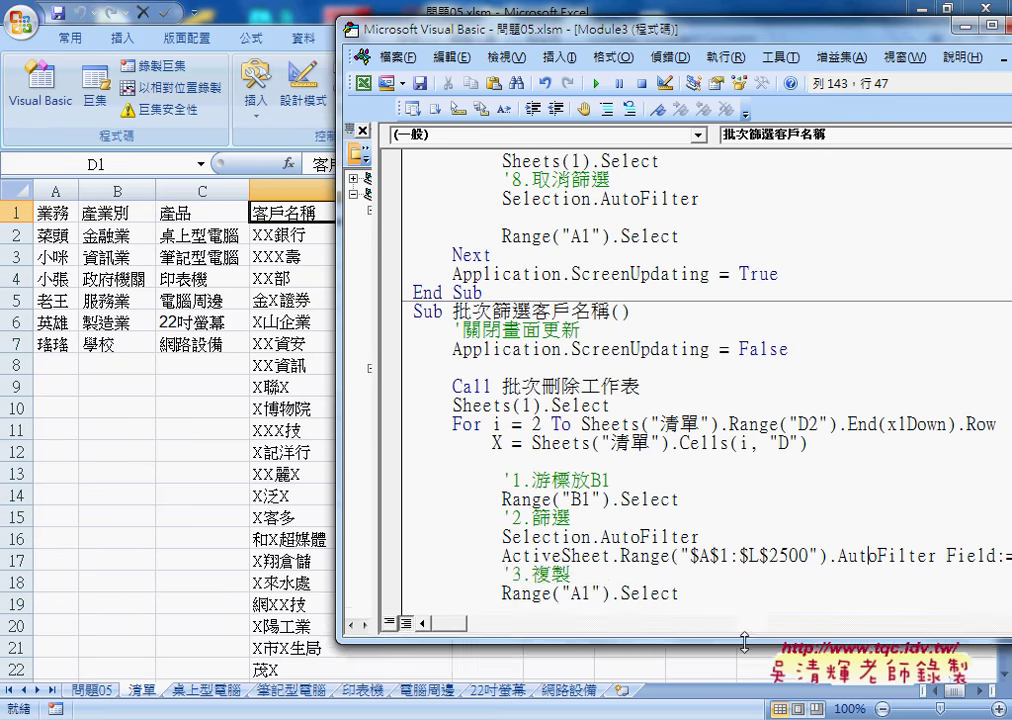
drag(450, 29, 229, 22)
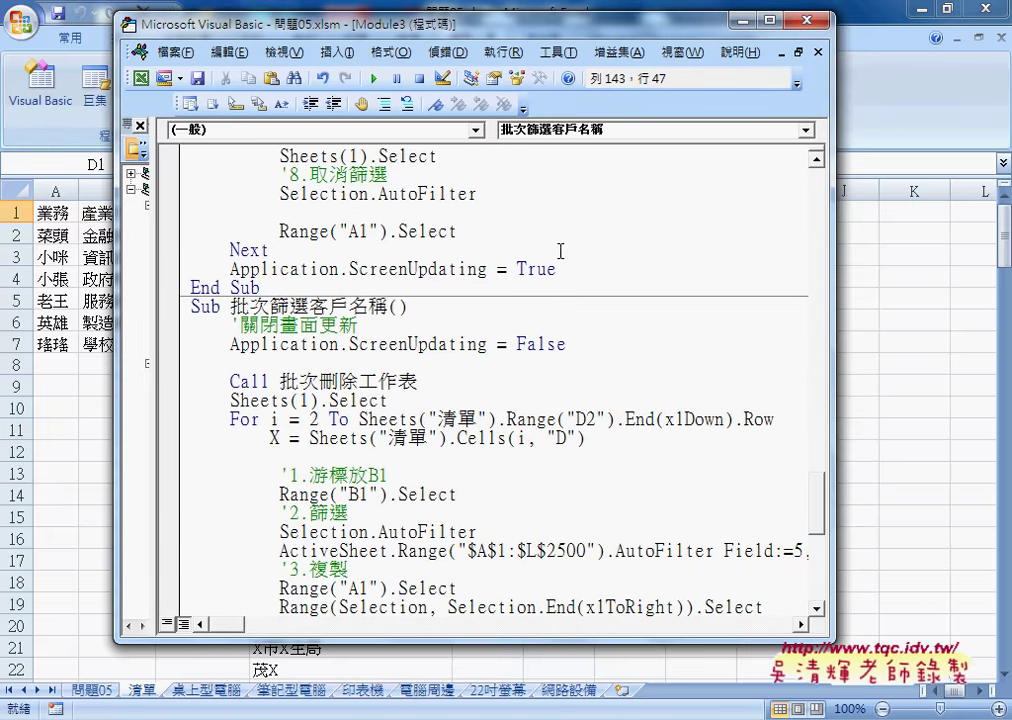
- Change the AutoFilter Field from 5 to 12 and check the column D customer count on 清單
drag(834, 450, 907, 450)
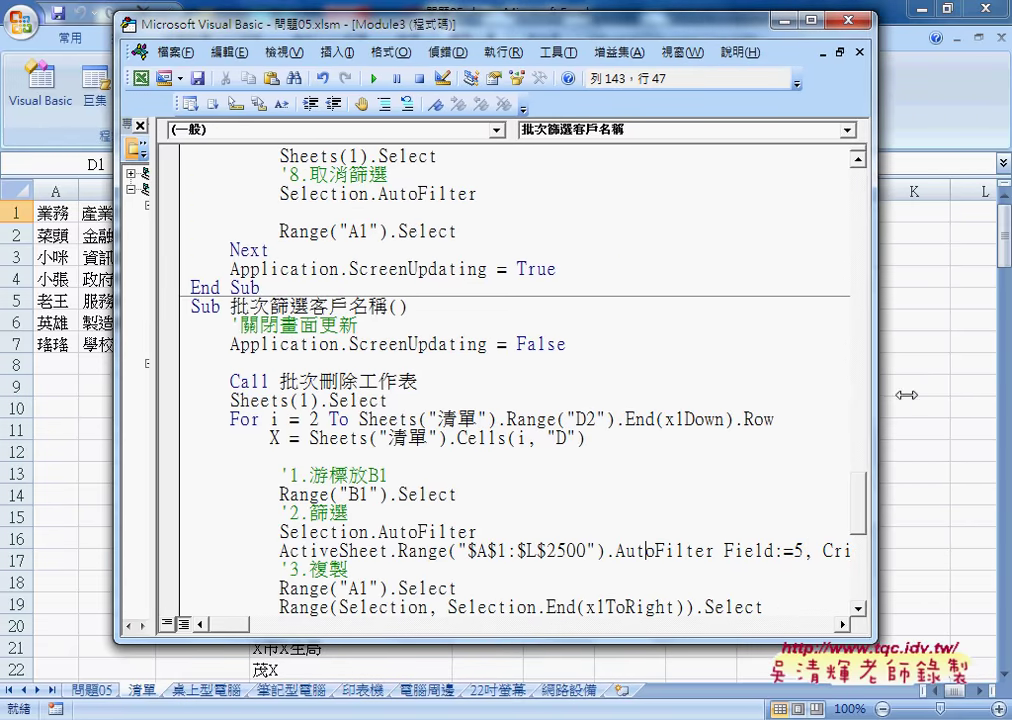
double_click(801, 550)
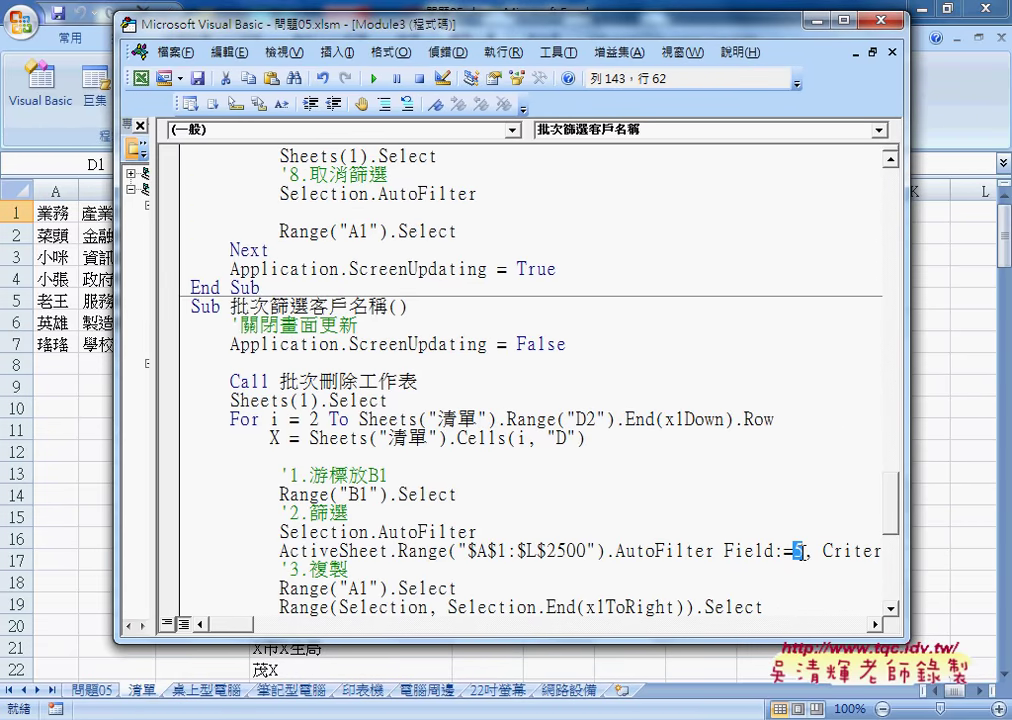
text(12)
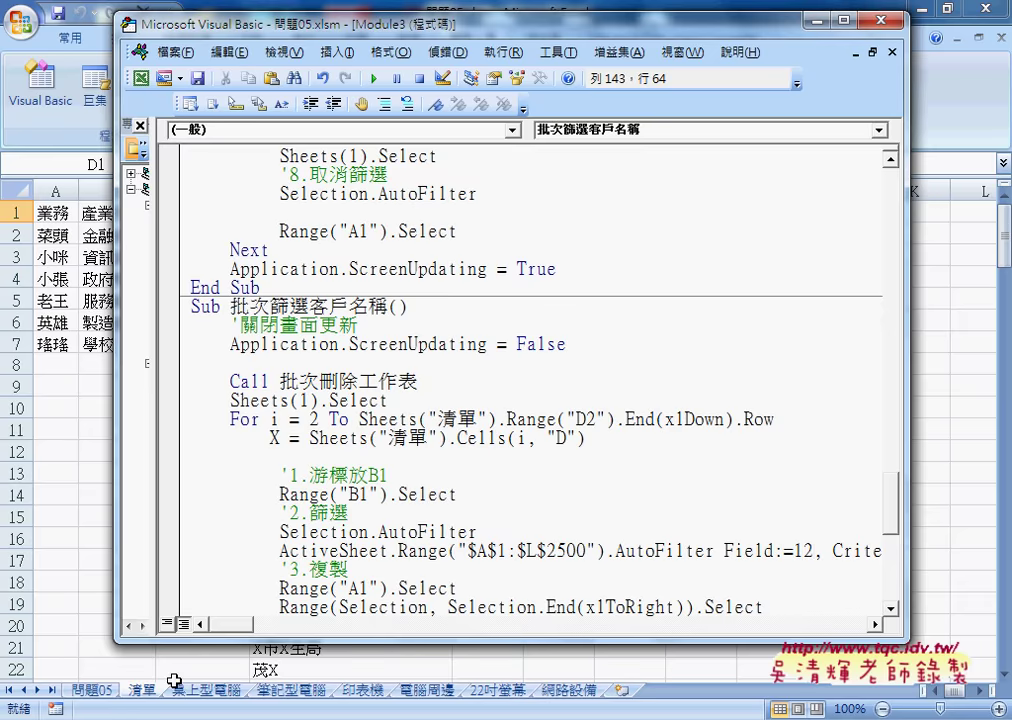
click(134, 676)
click(302, 183)
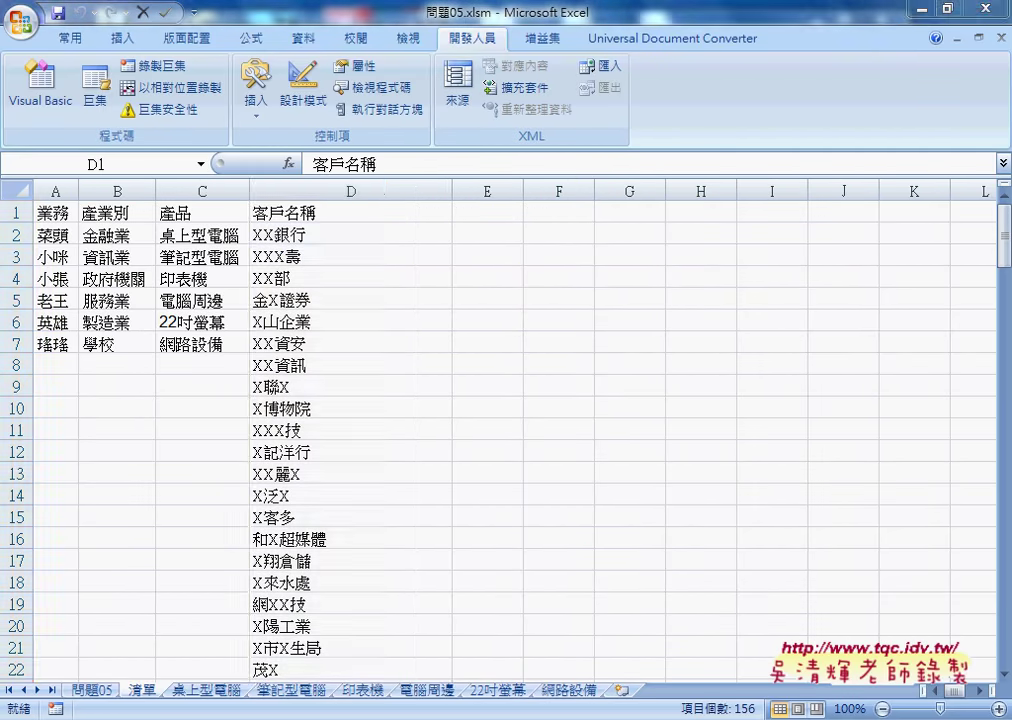
click(478, 594)
click(432, 527)
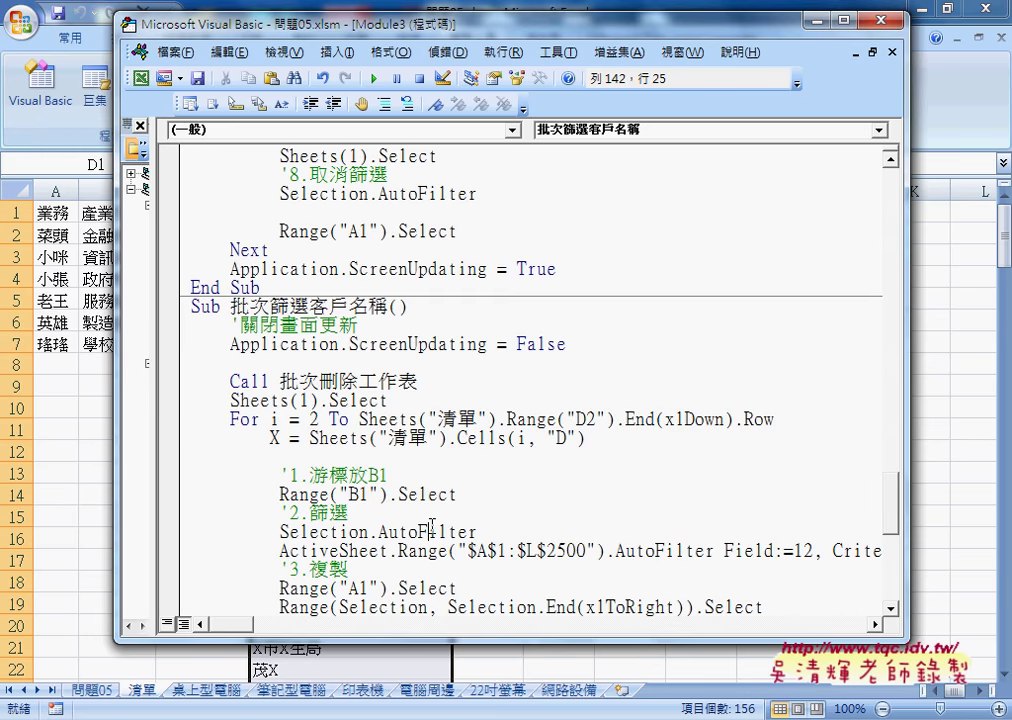
- Run 批次篩選客戶名稱 and inspect the resulting XX銀行 sheet before returning to 問題05
click(372, 80)
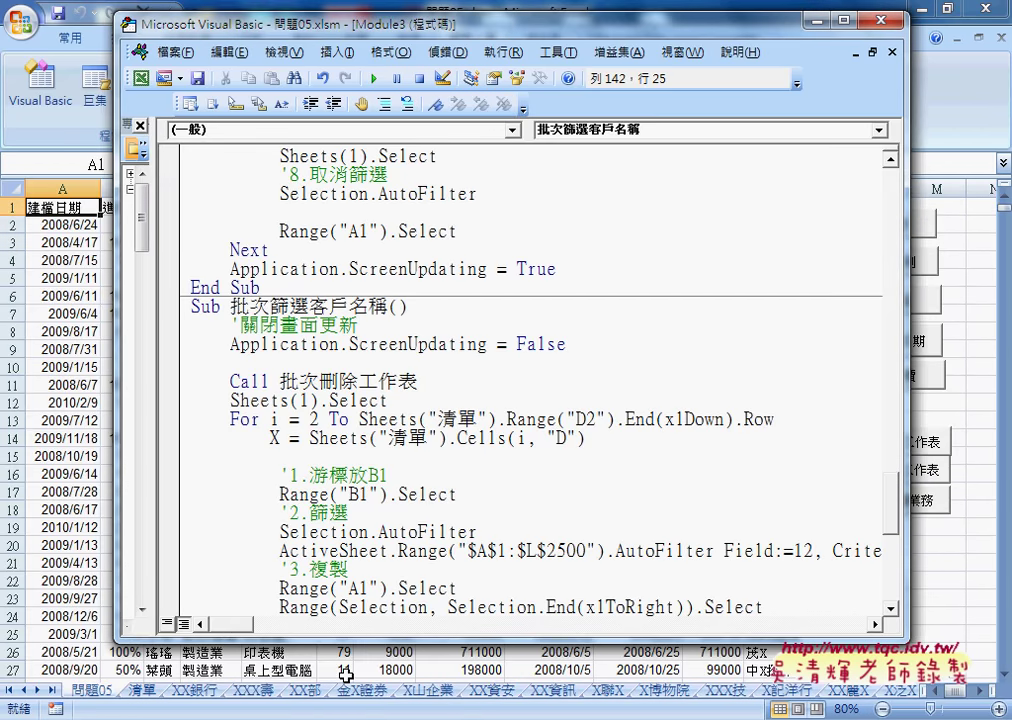
click(206, 692)
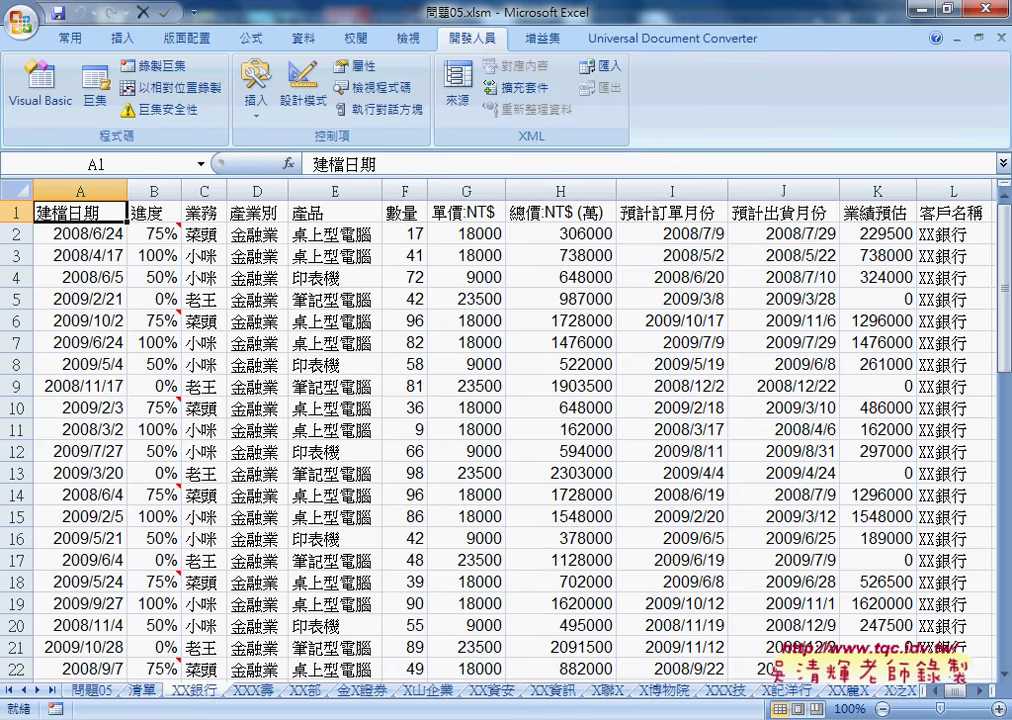
click(101, 691)
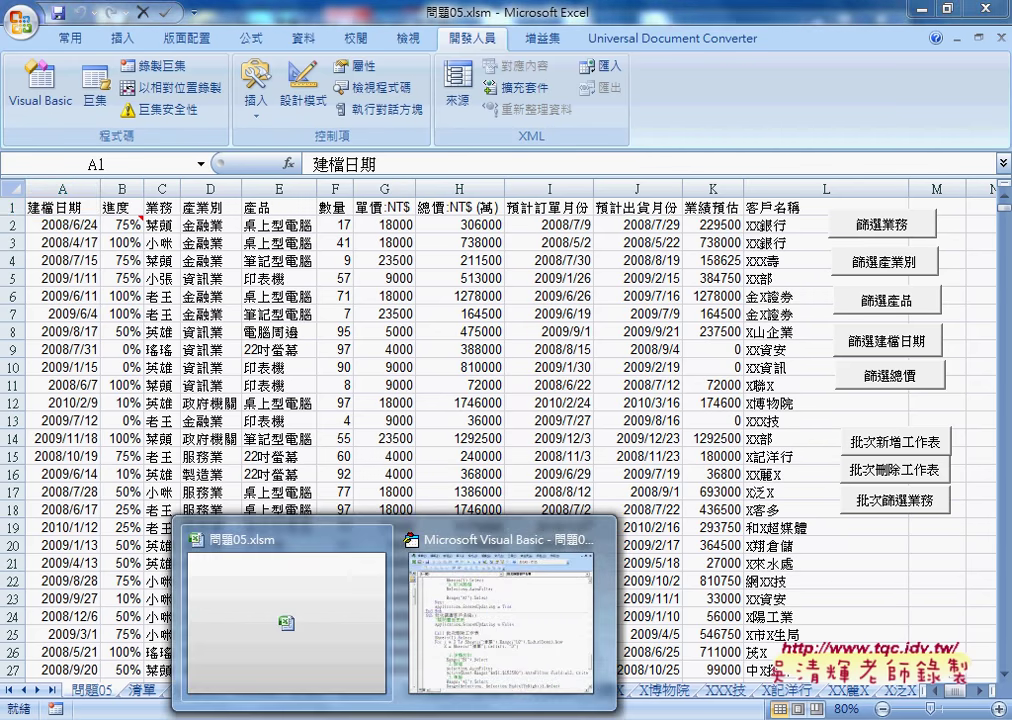
click(505, 632)
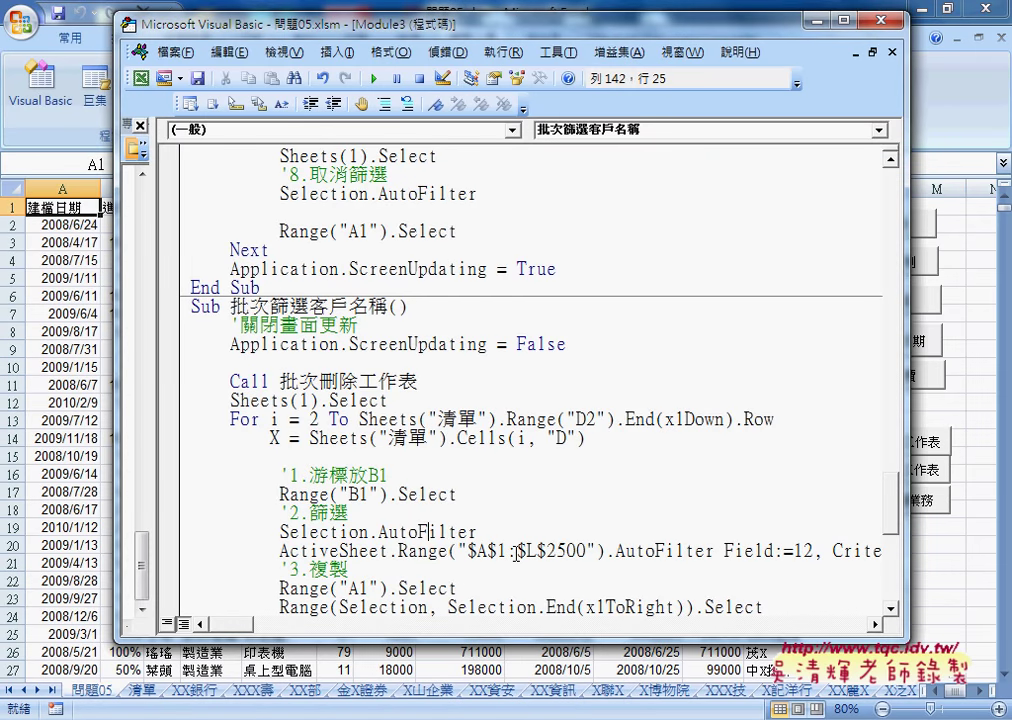
- Scroll the 批次篩選客戶名稱 code to its copy, new-sheet and paste steps, highlighting 客戶
scroll(517, 553, down, 3)
scroll(517, 553, down, 3)
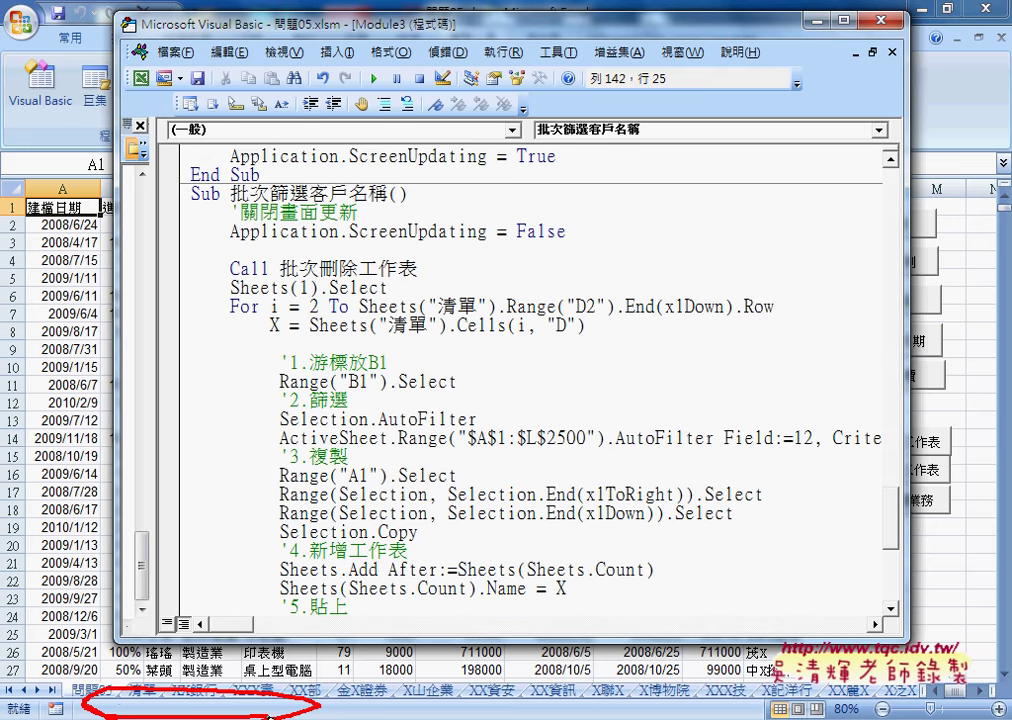
drag(45, 610, 110, 690)
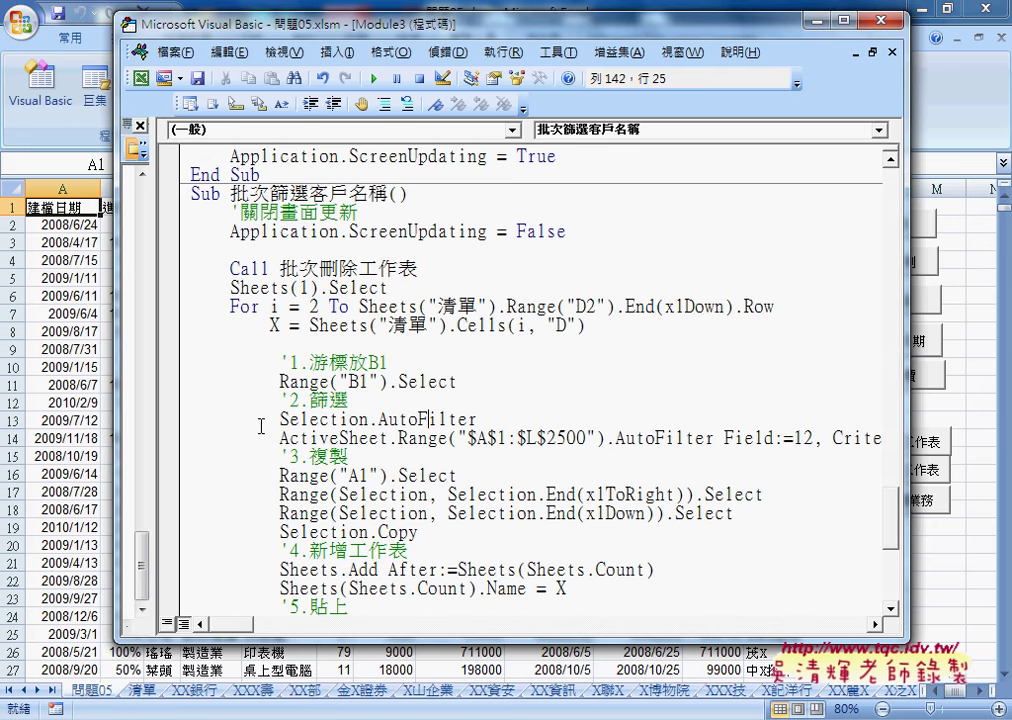
drag(306, 193, 388, 193)
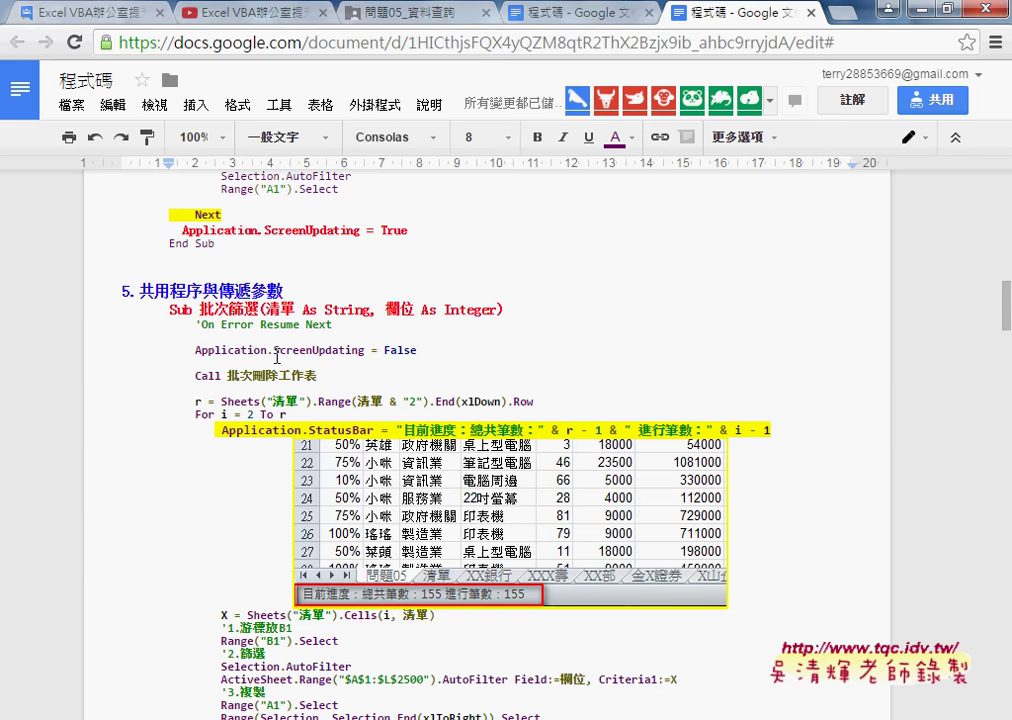
- Study the Application.StatusBar line and the r = row-count expression in the 程式碼 notes
click(305, 430)
mouse_move(305, 430)
mouse_down()
mouse_move(491, 430)
mouse_move(463, 430)
mouse_up()
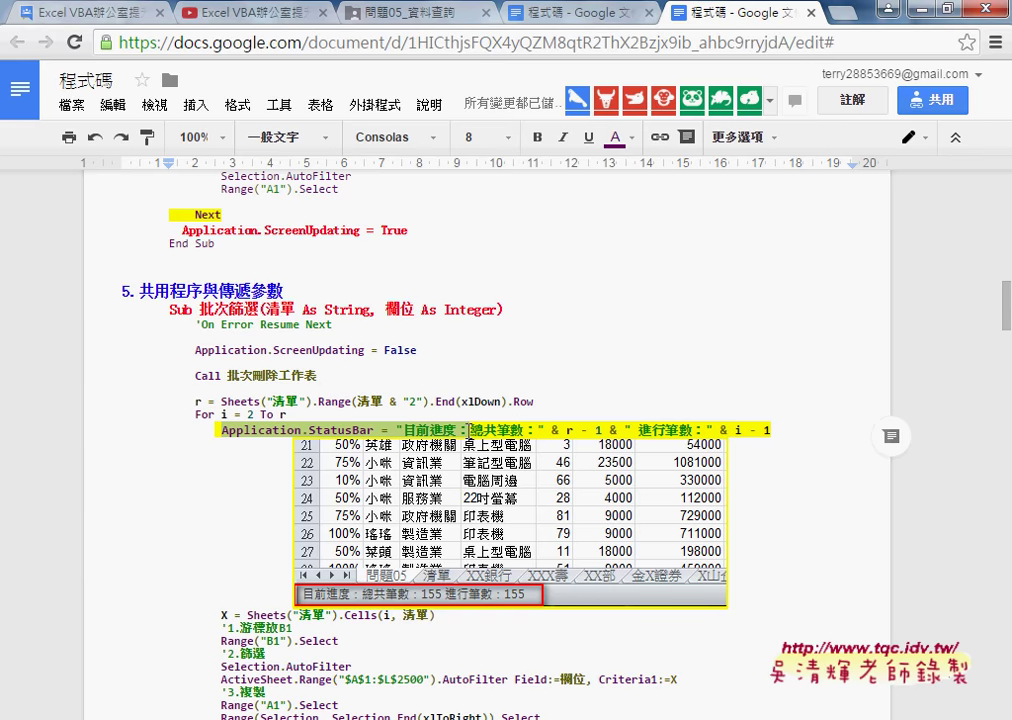
click(479, 430)
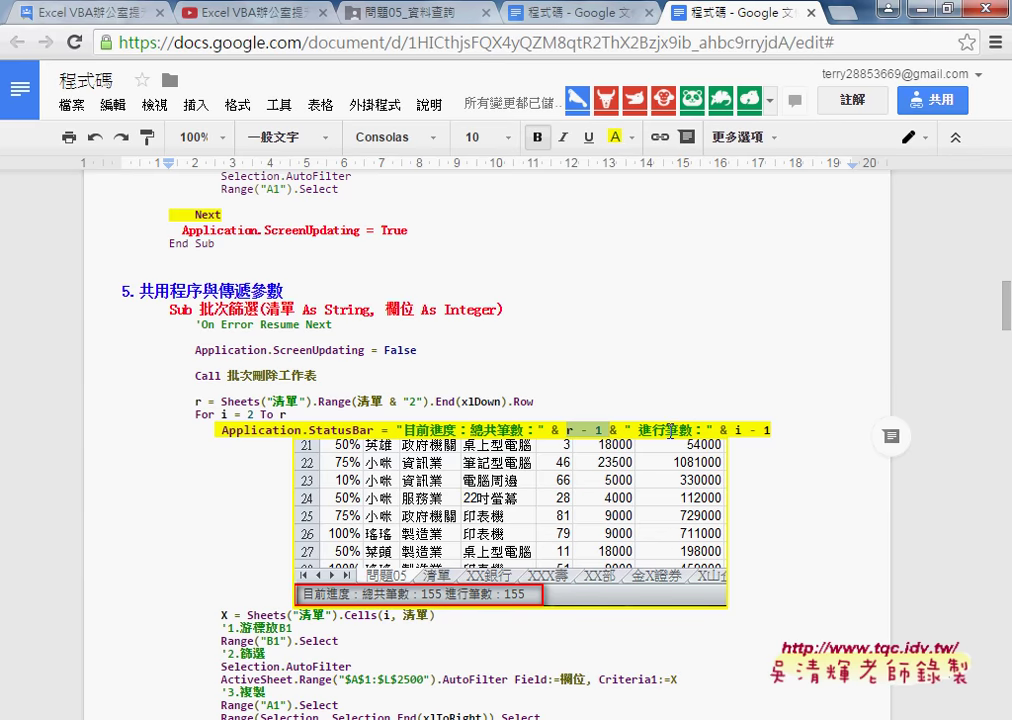
mouse_move(770, 430)
mouse_down()
mouse_move(272, 414)
mouse_move(285, 414)
mouse_up()
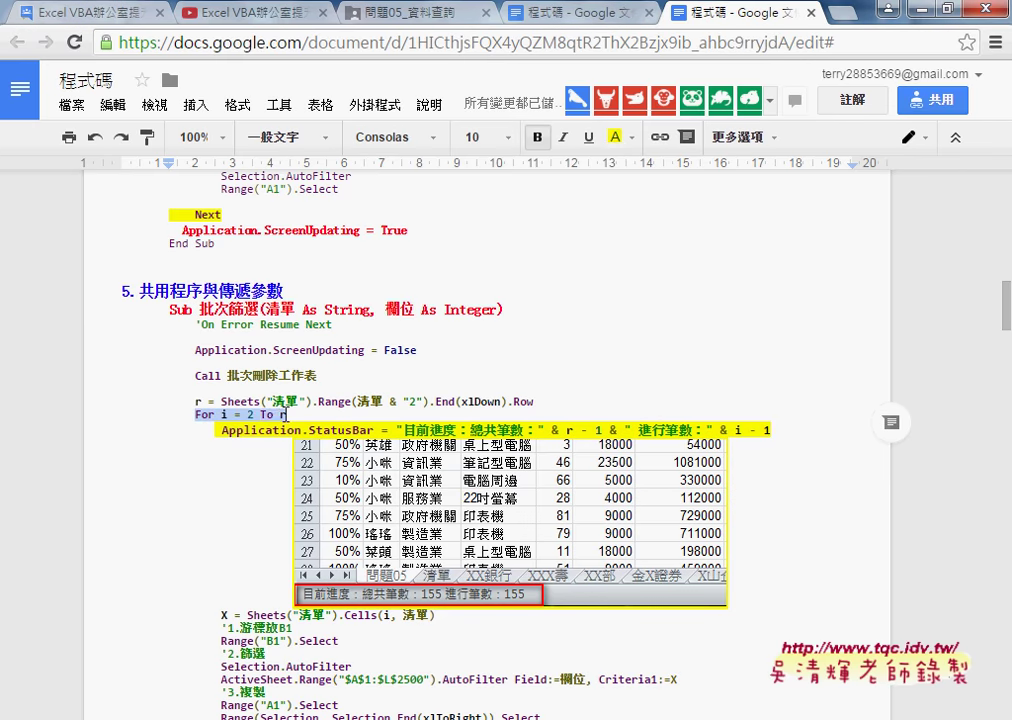
click(287, 414)
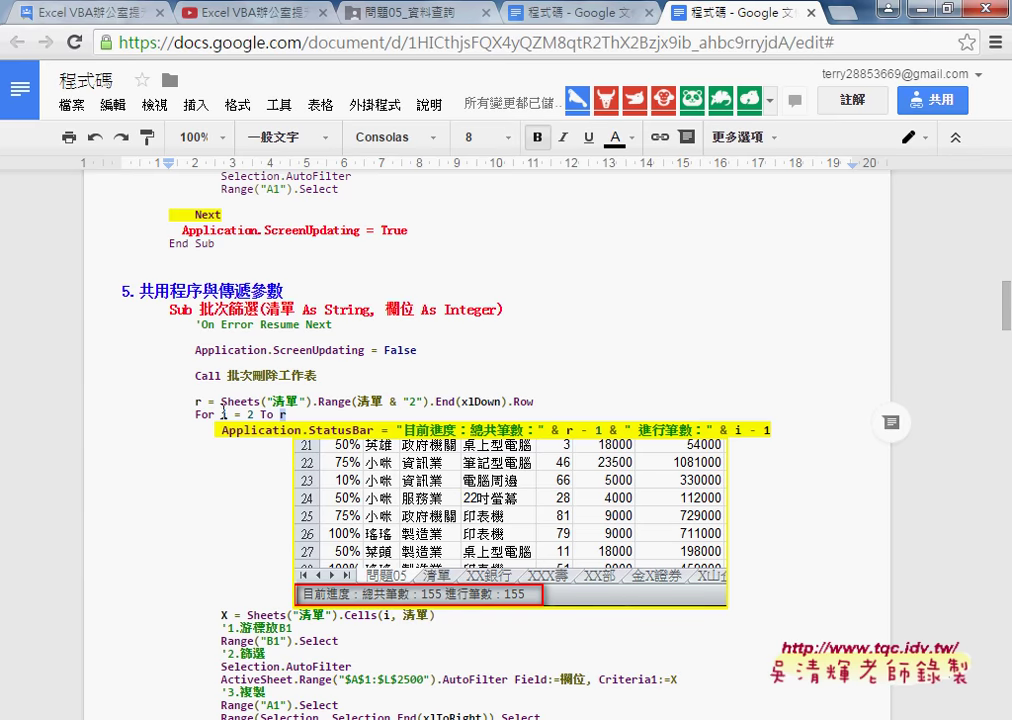
drag(221, 401, 538, 402)
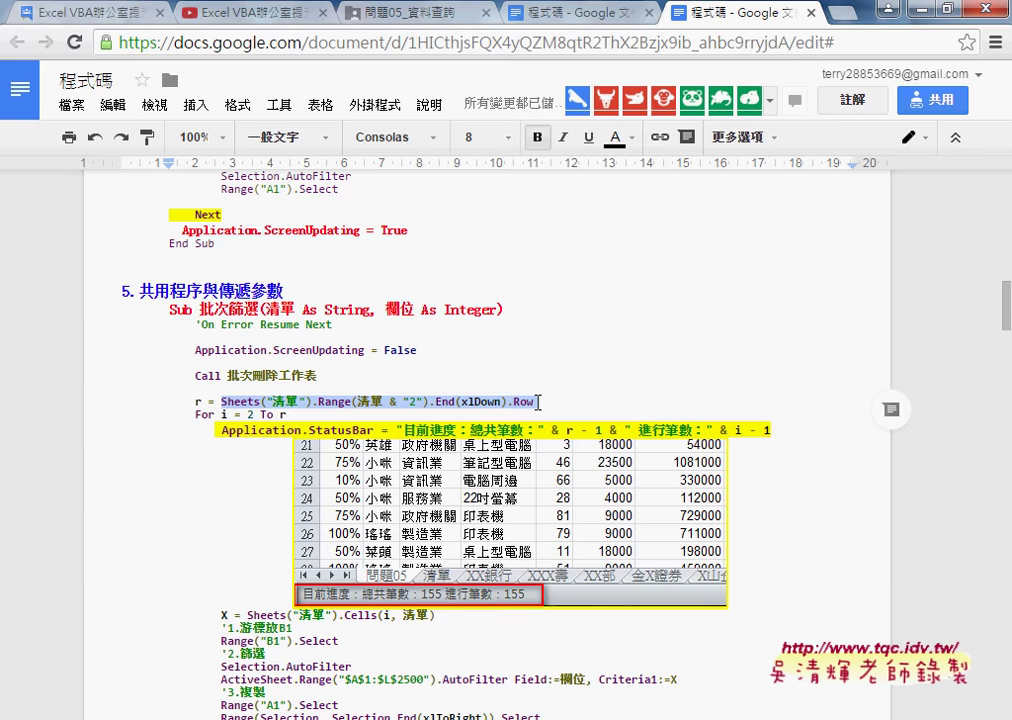
click(196, 402)
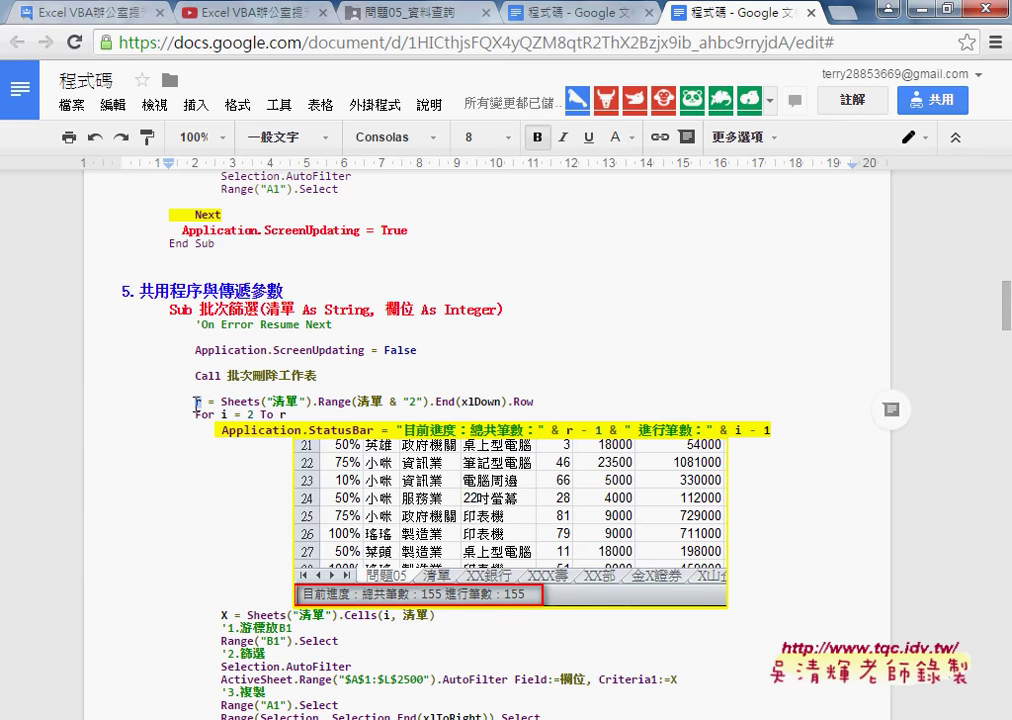
key(alt+Tab)
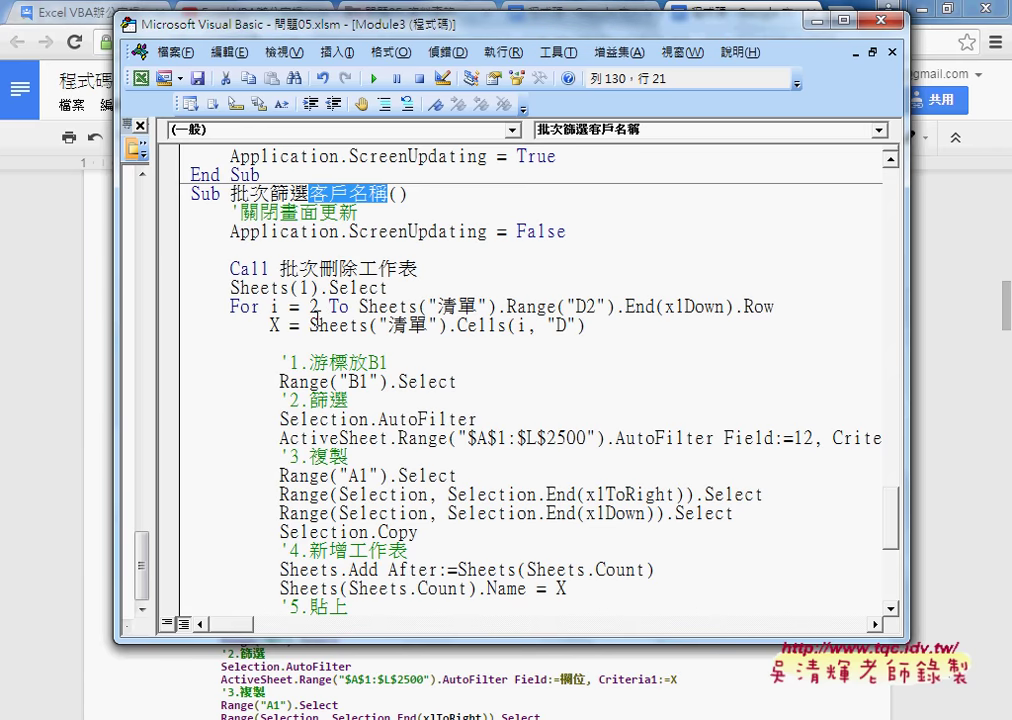
- Find the last customer name in 清單 column D, from D2 down to row 156
drag(358, 306, 778, 306)
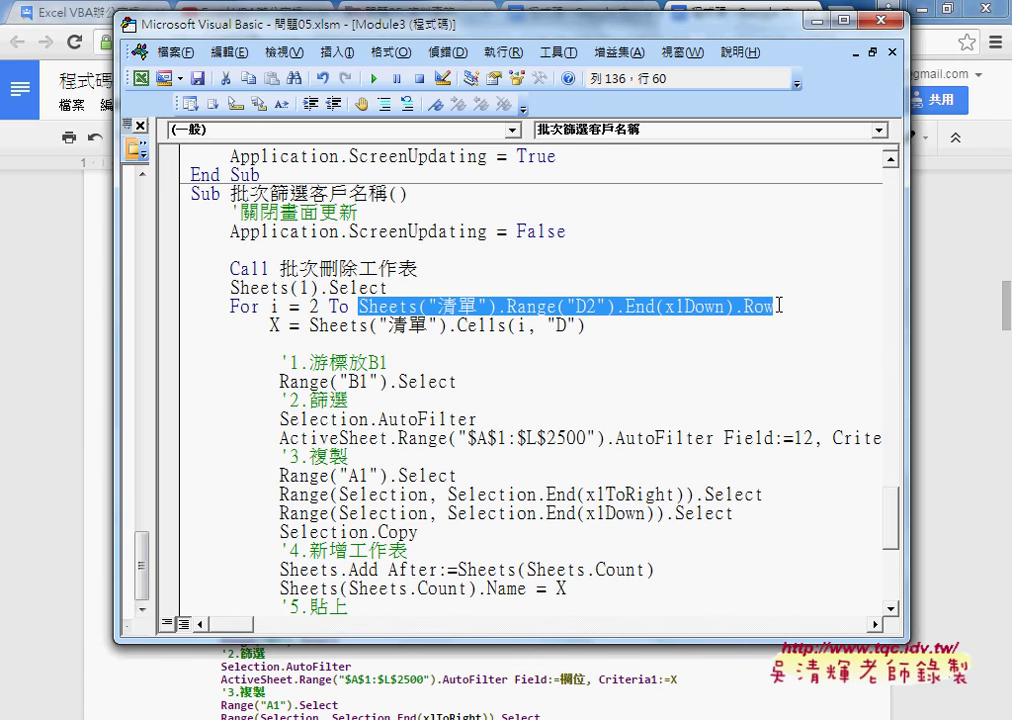
click(395, 715)
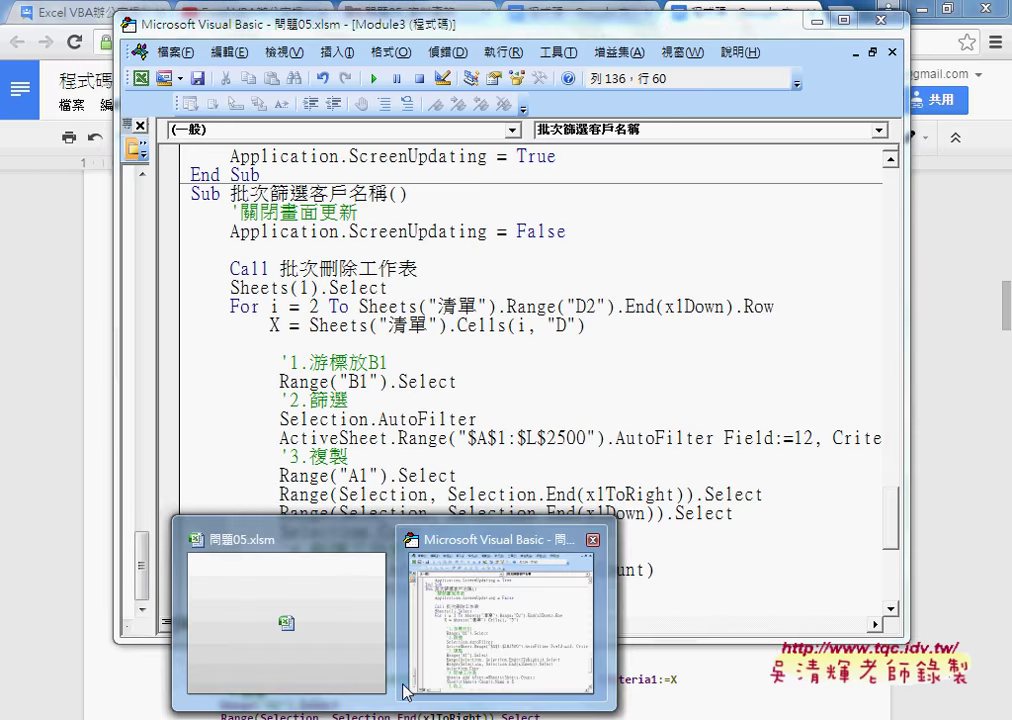
click(323, 648)
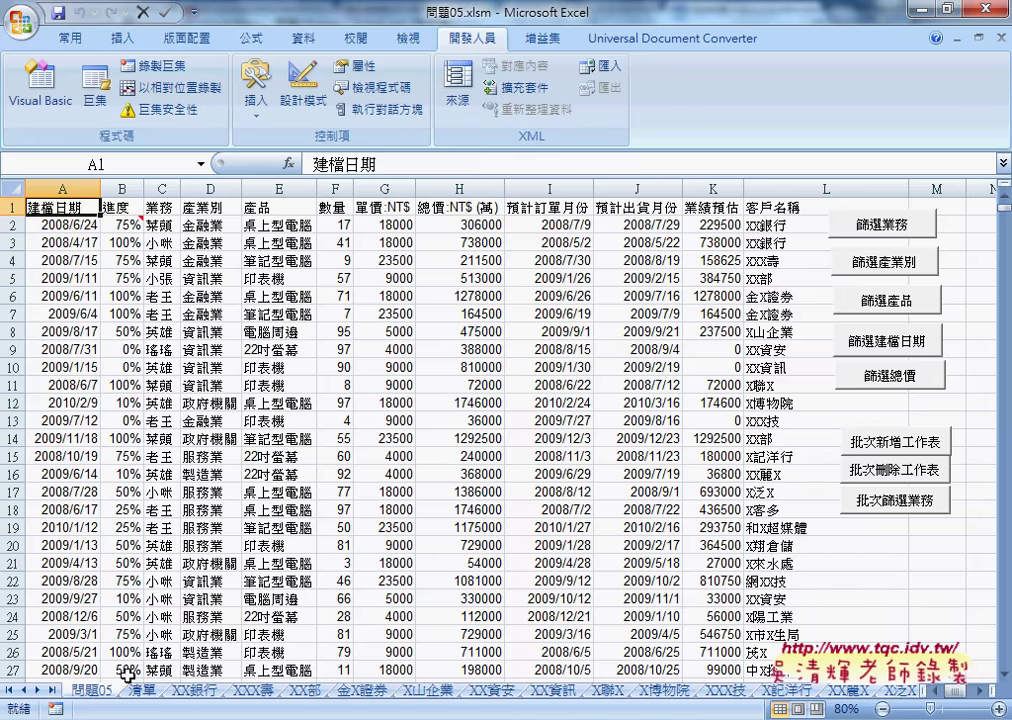
click(140, 689)
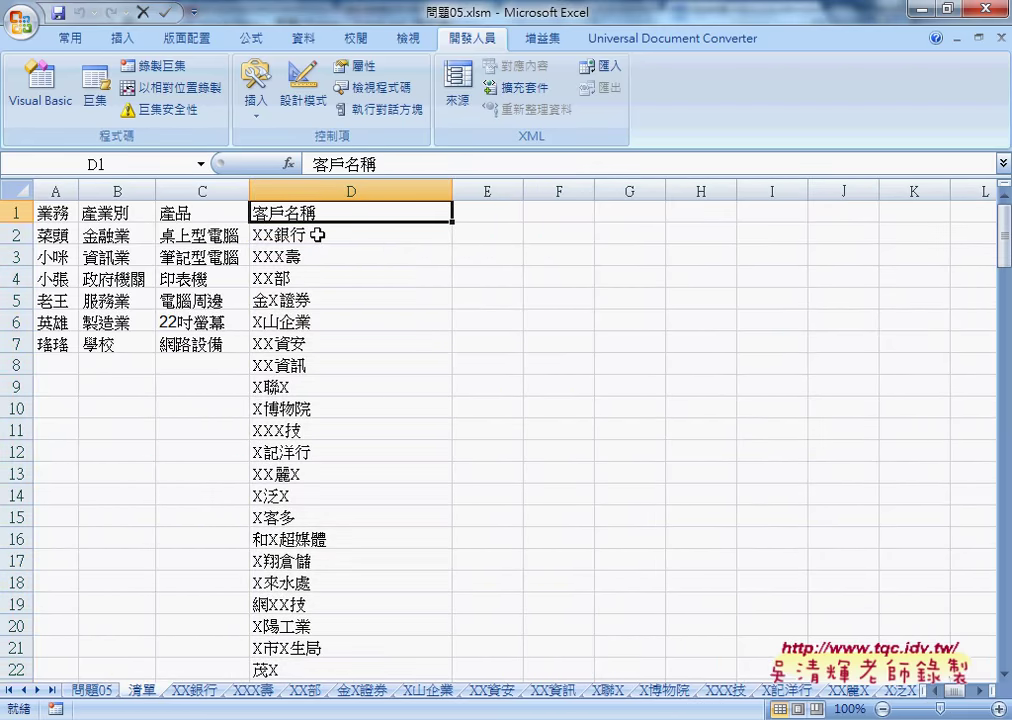
click(326, 235)
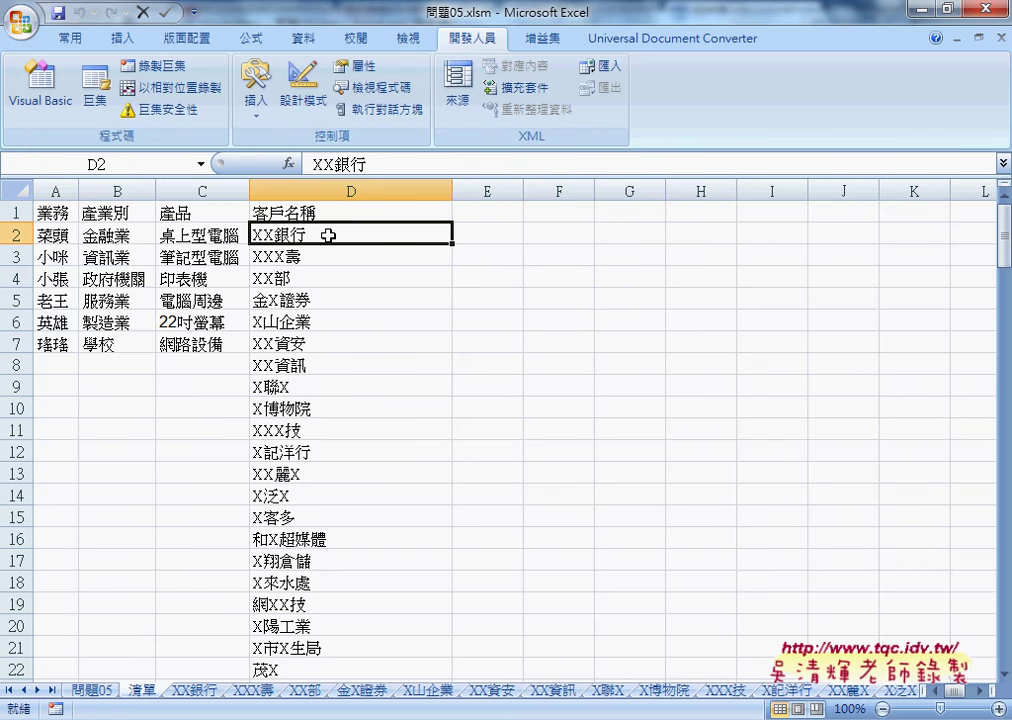
key(ctrl+Down)
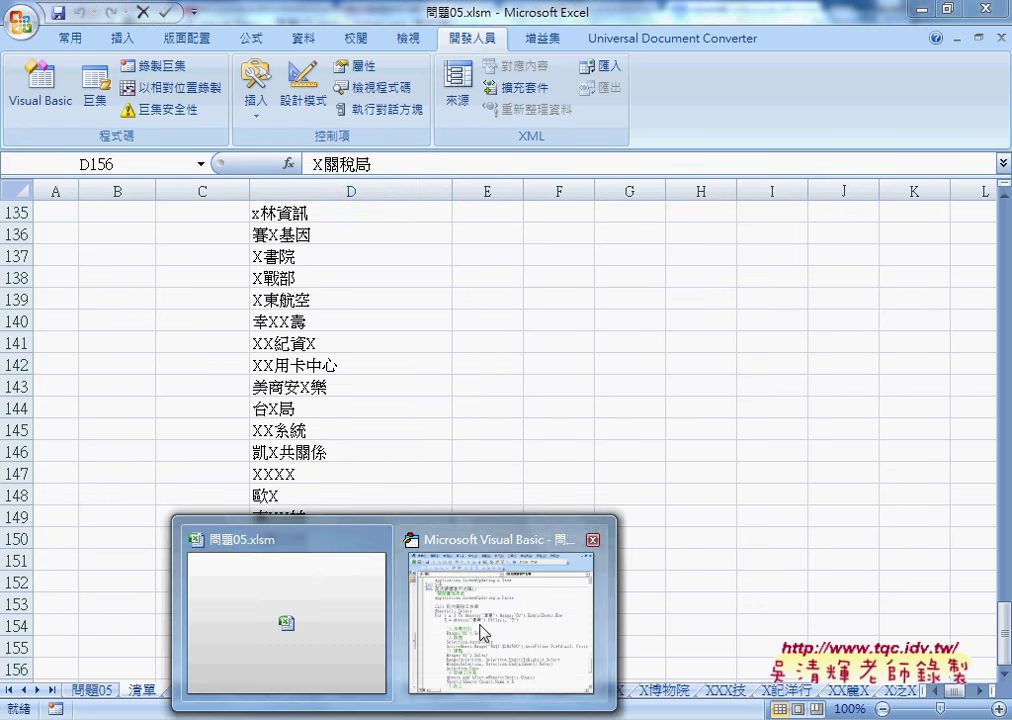
click(505, 600)
- Move the last-row expression into a new r= line and make the loop For i = 2 To r
click(406, 288)
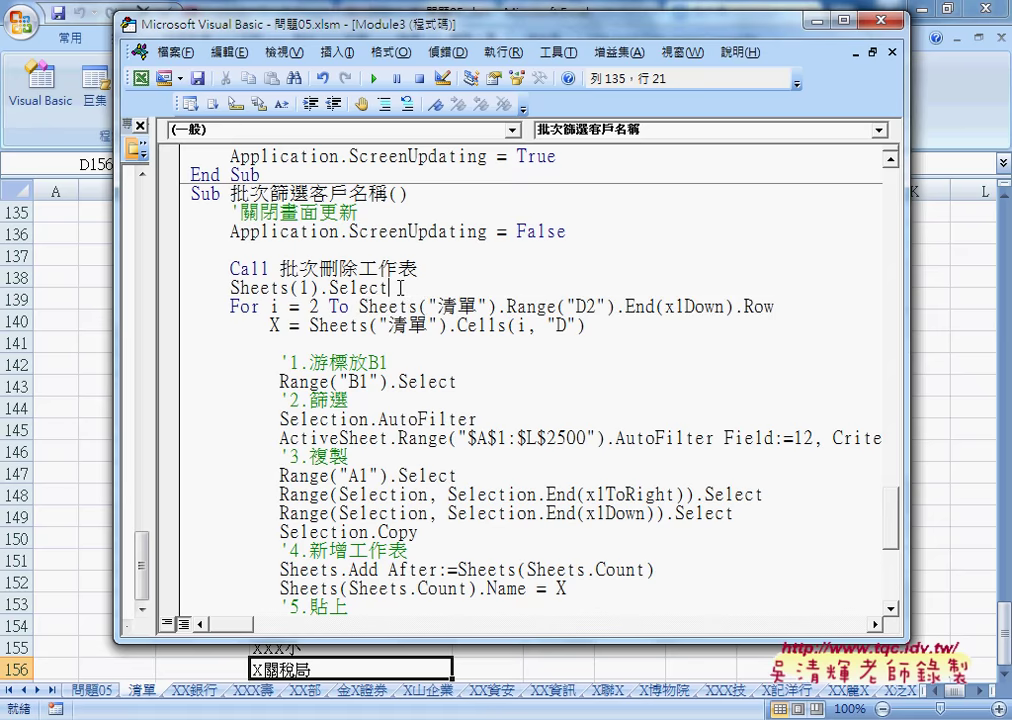
key(Return)
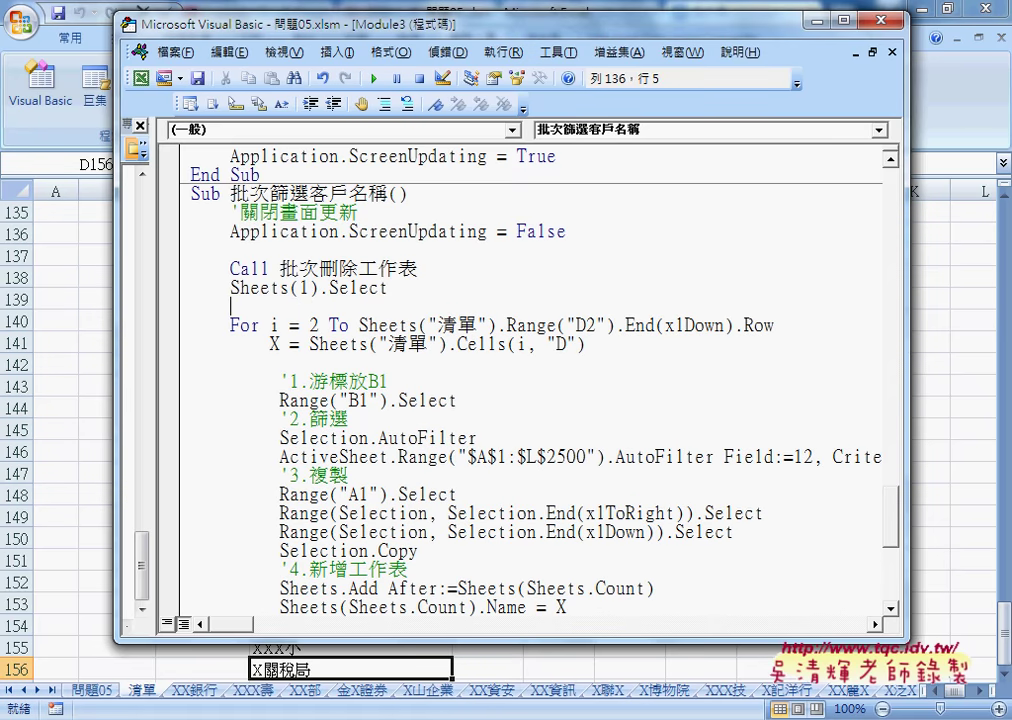
text(r)
text(=)
click(425, 322)
key(Return)
drag(358, 325, 774, 326)
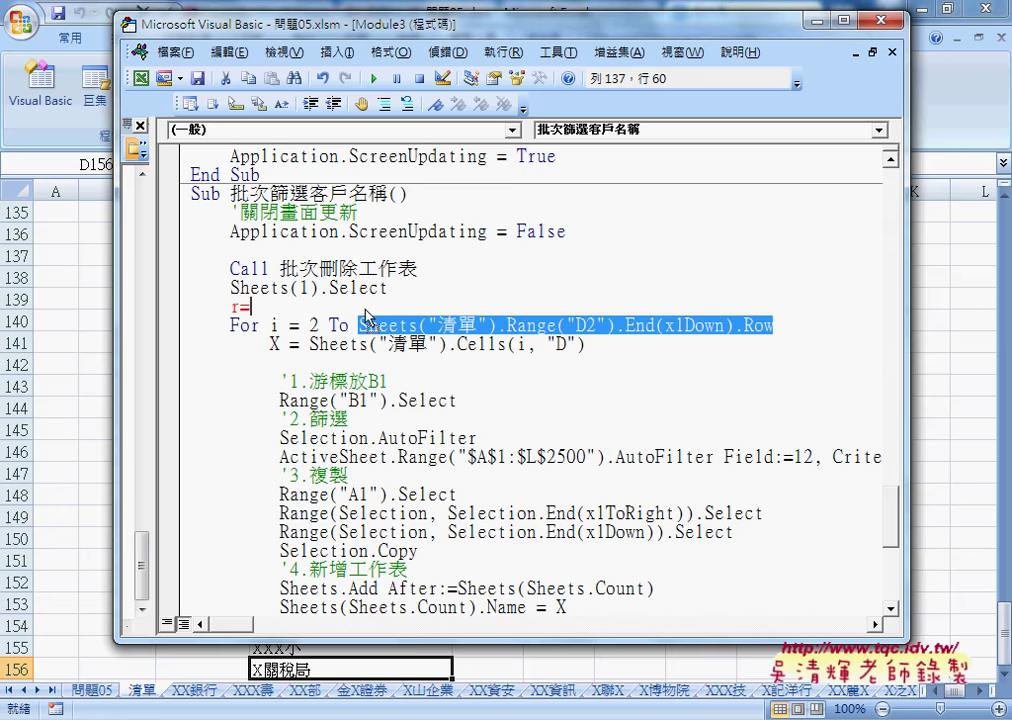
drag(364, 318, 253, 307)
click(375, 325)
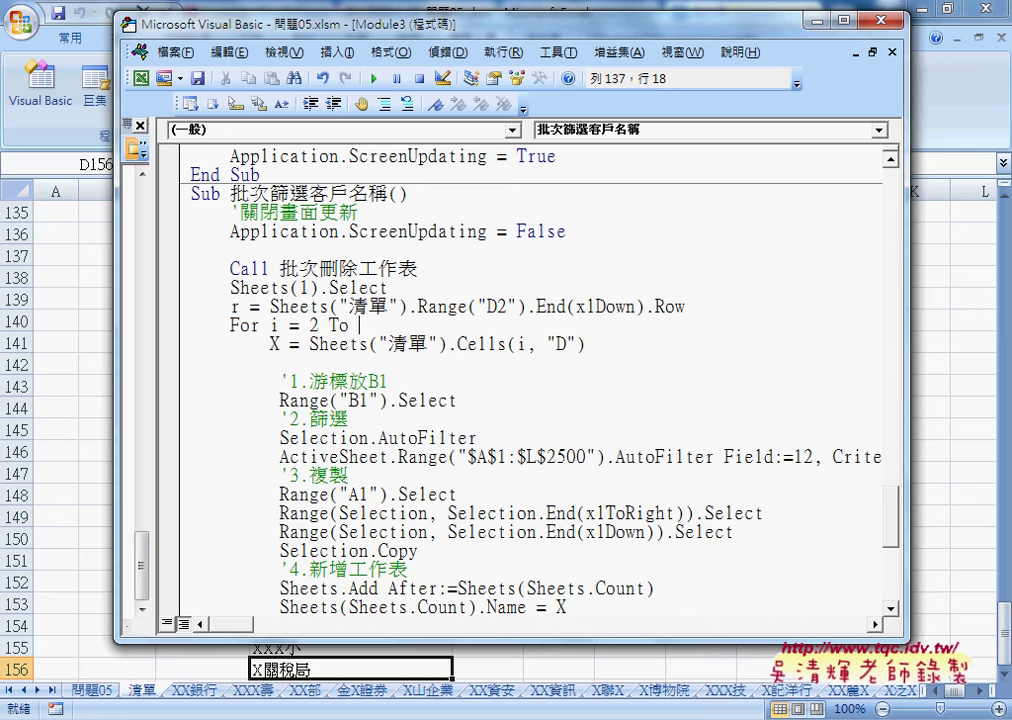
text(r)
drag(685, 307, 230, 307)
double_click(309, 325)
double_click(363, 325)
click(369, 362)
- Paste Application on a new line inside the loop and open its F1 help
click(410, 325)
key(Return)
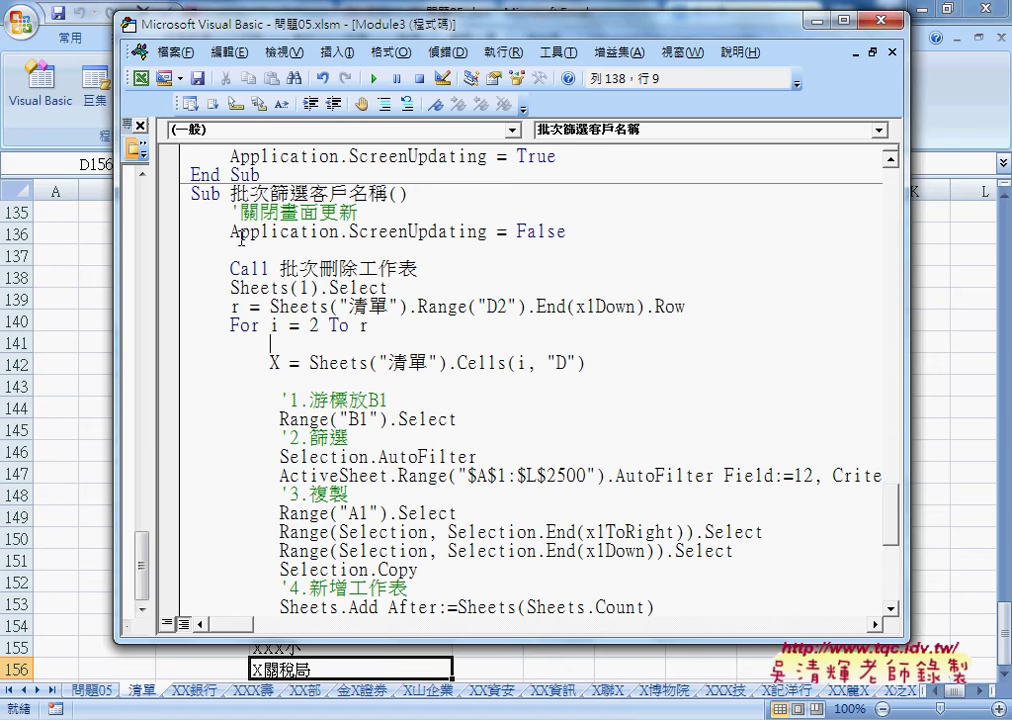
drag(230, 232, 340, 232)
key(ctrl+c)
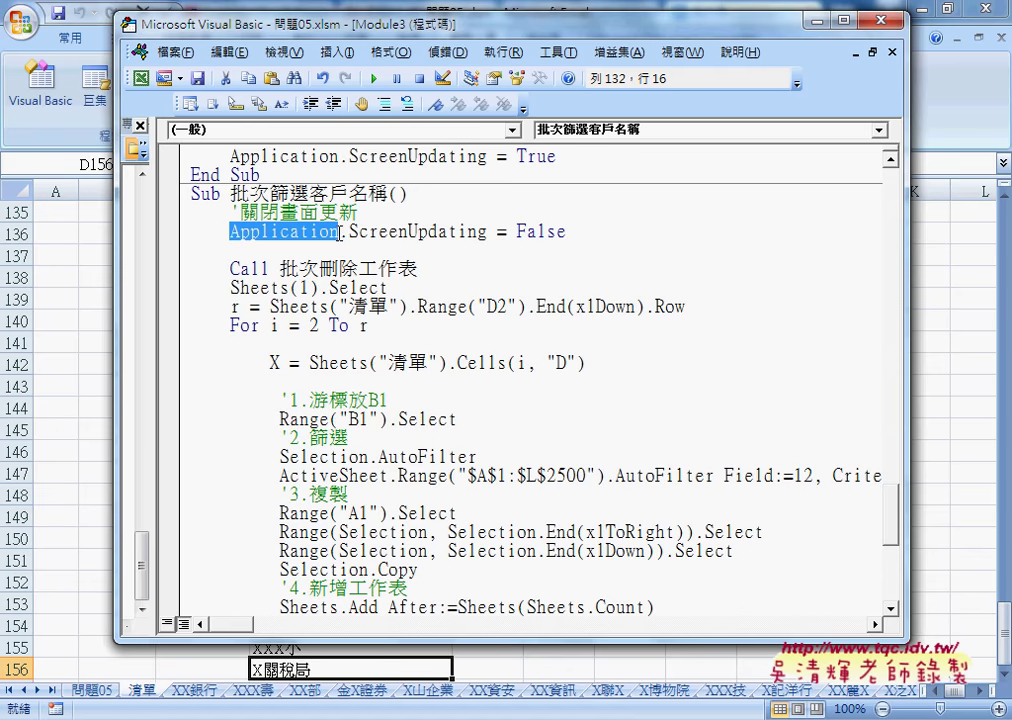
click(314, 346)
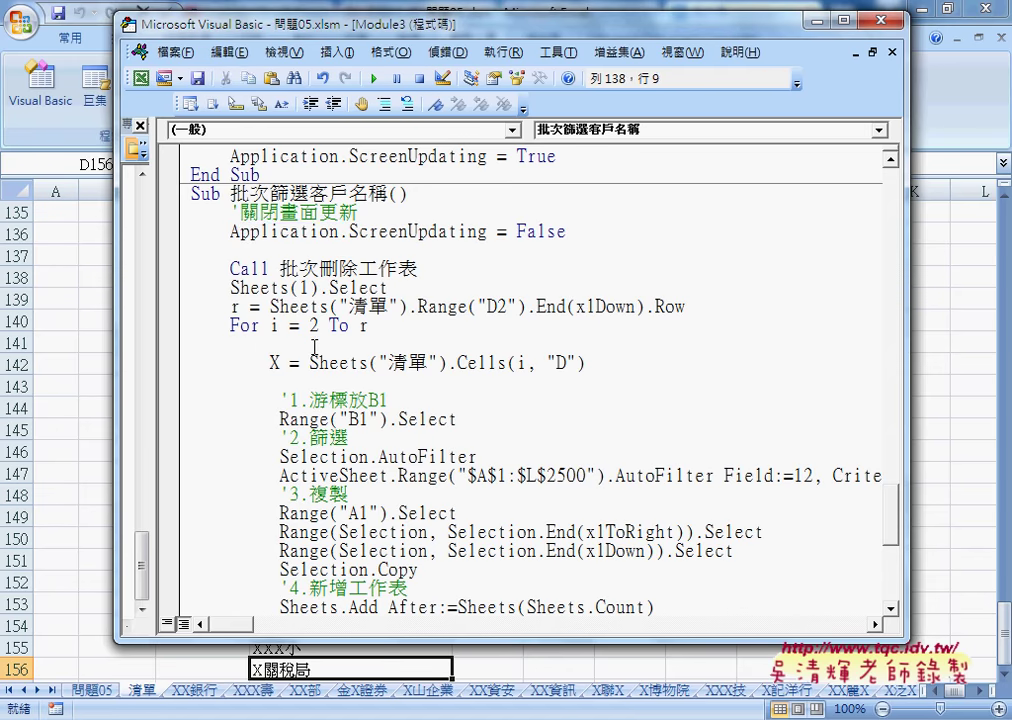
key(ctrl+v)
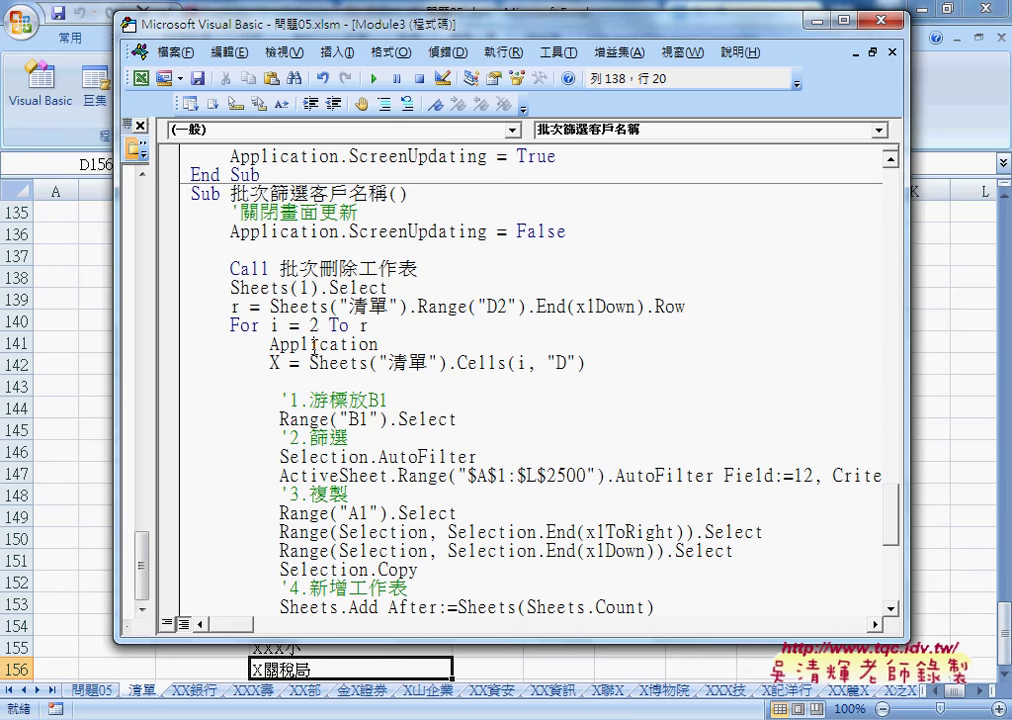
key(Left)
key(Left)
key(F1)
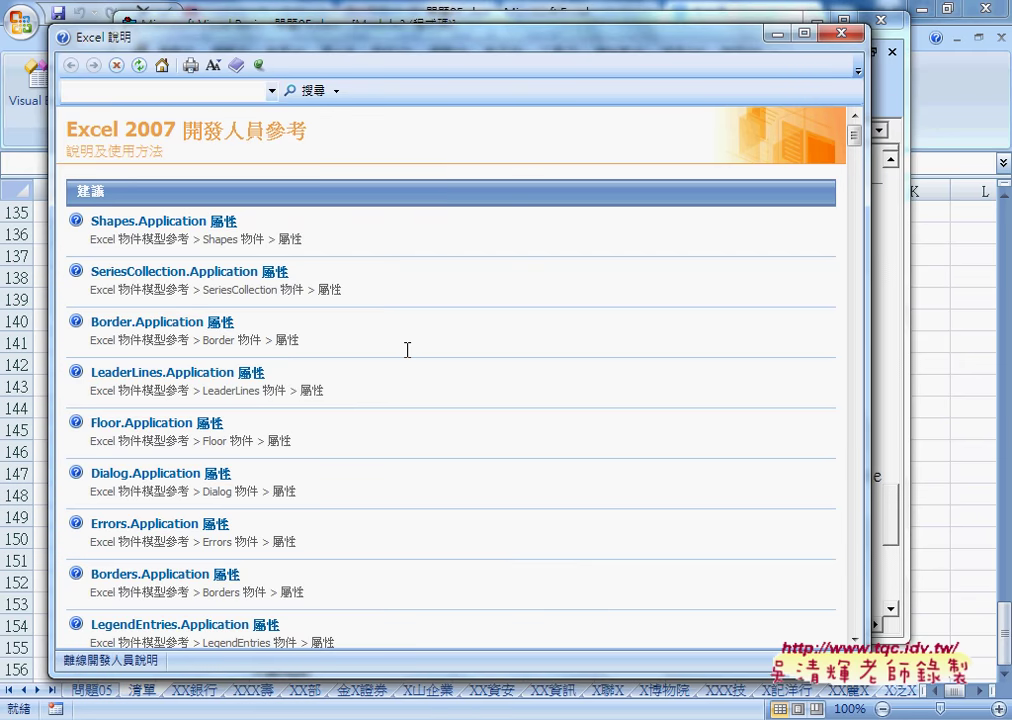
- Scroll through the open help page, then close the help window
scroll(407, 350, down, 1)
scroll(407, 349, down, 2)
scroll(407, 349, up, 2)
scroll(407, 349, up, 2)
scroll(300, 380, down, 1)
scroll(308, 386, down, 1)
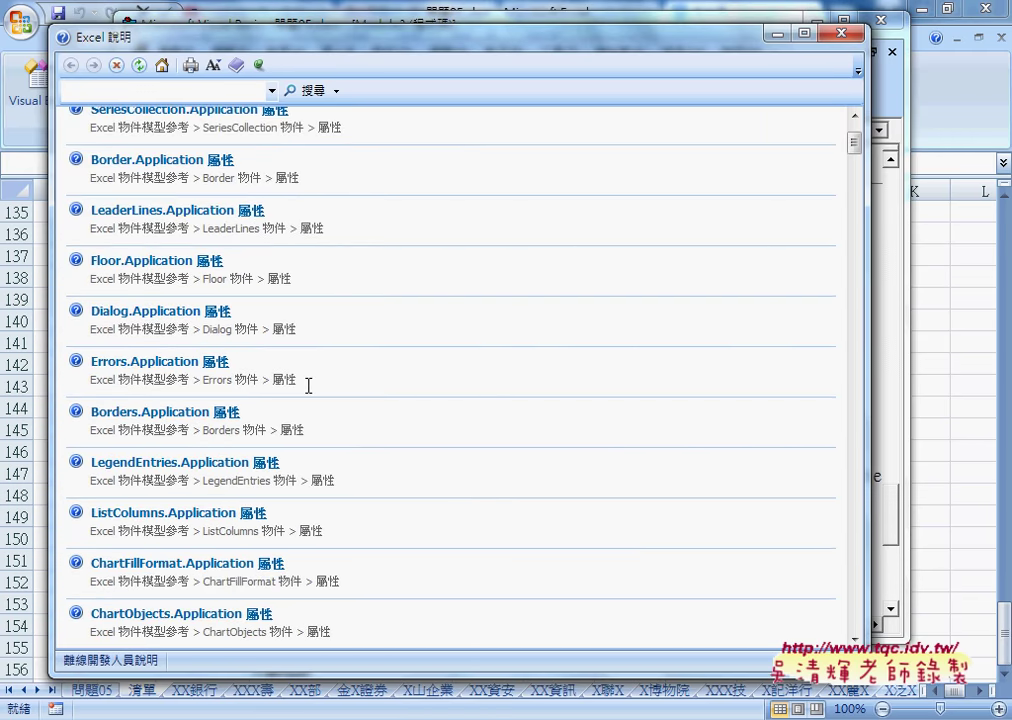
scroll(308, 386, down, 1)
scroll(308, 386, up, 3)
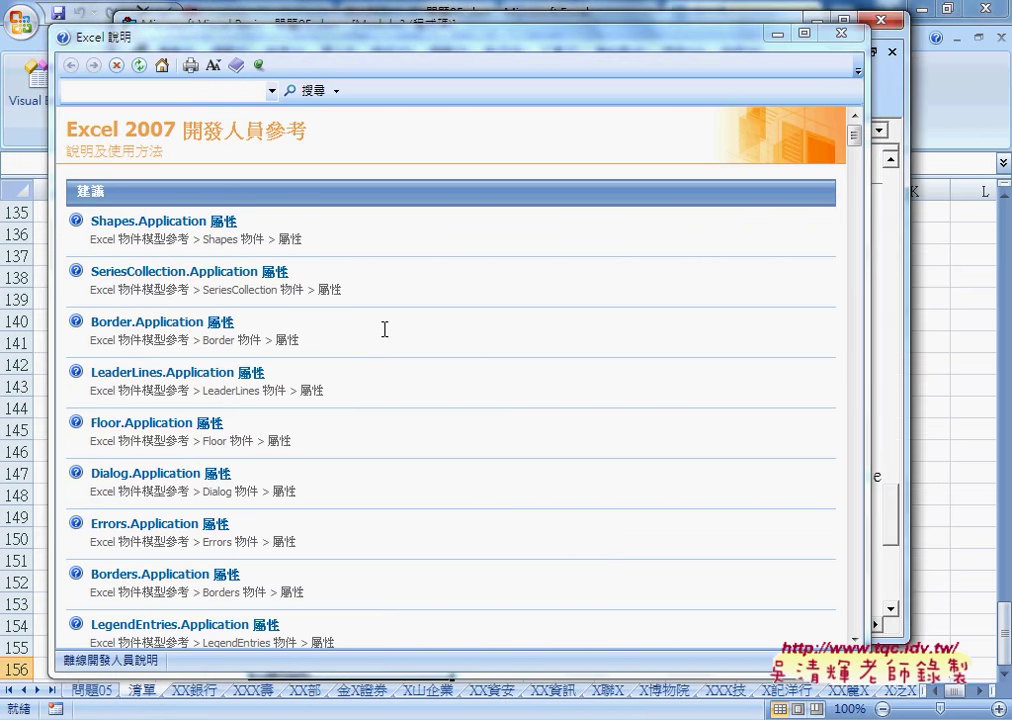
click(835, 37)
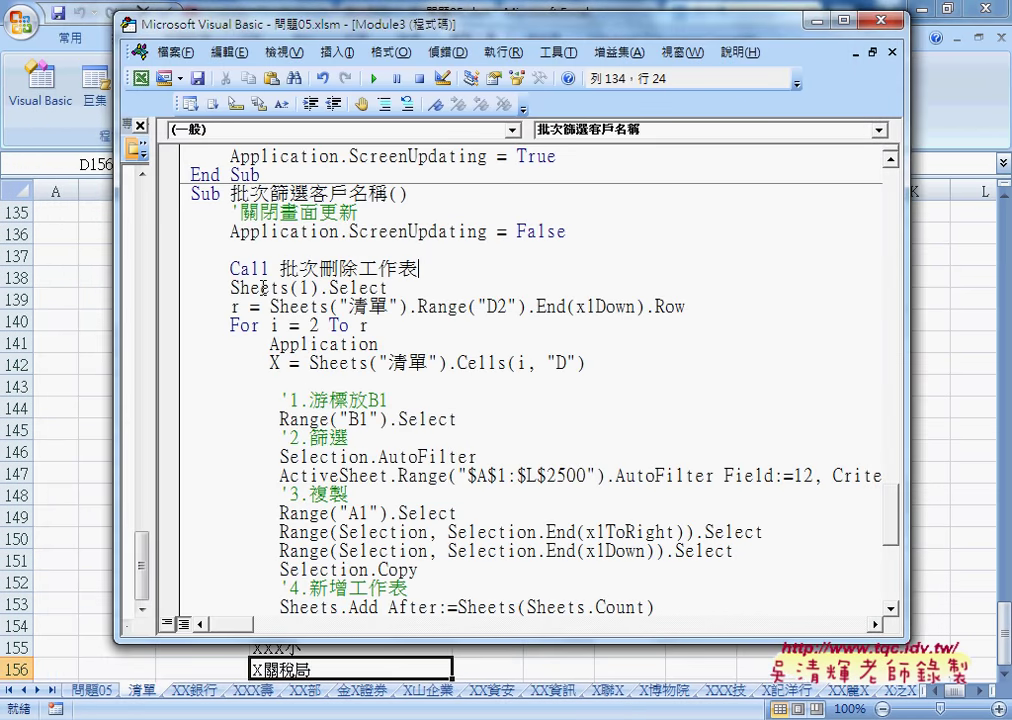
- Copy the word Application from the code and search Excel help for it
drag(229, 231, 338, 231)
right_click(252, 184)
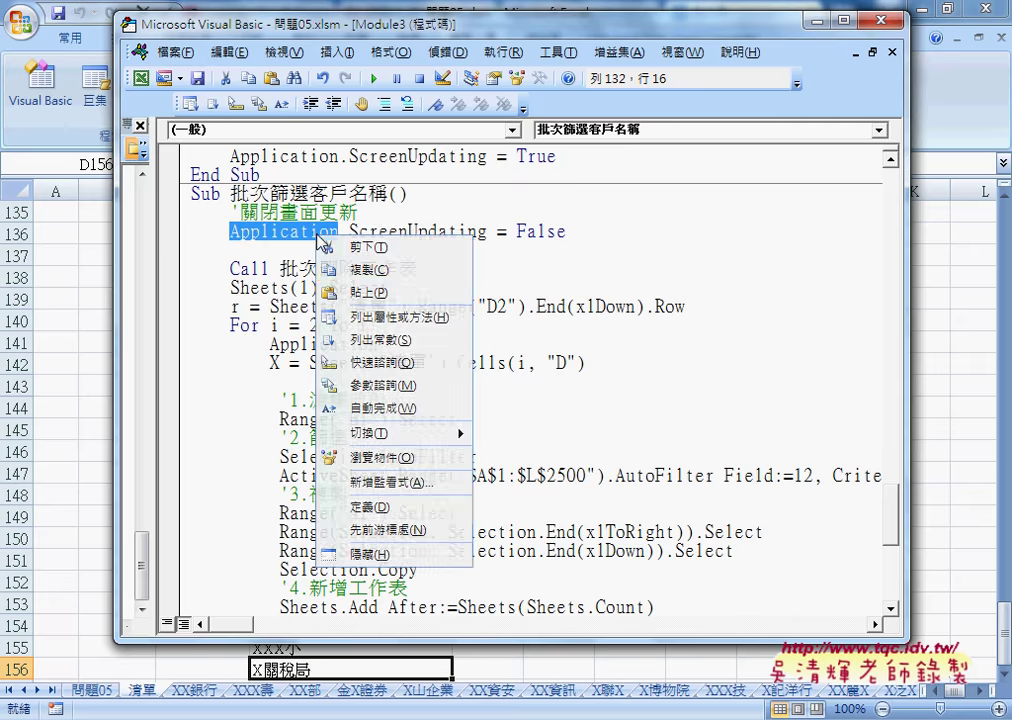
click(284, 212)
click(568, 78)
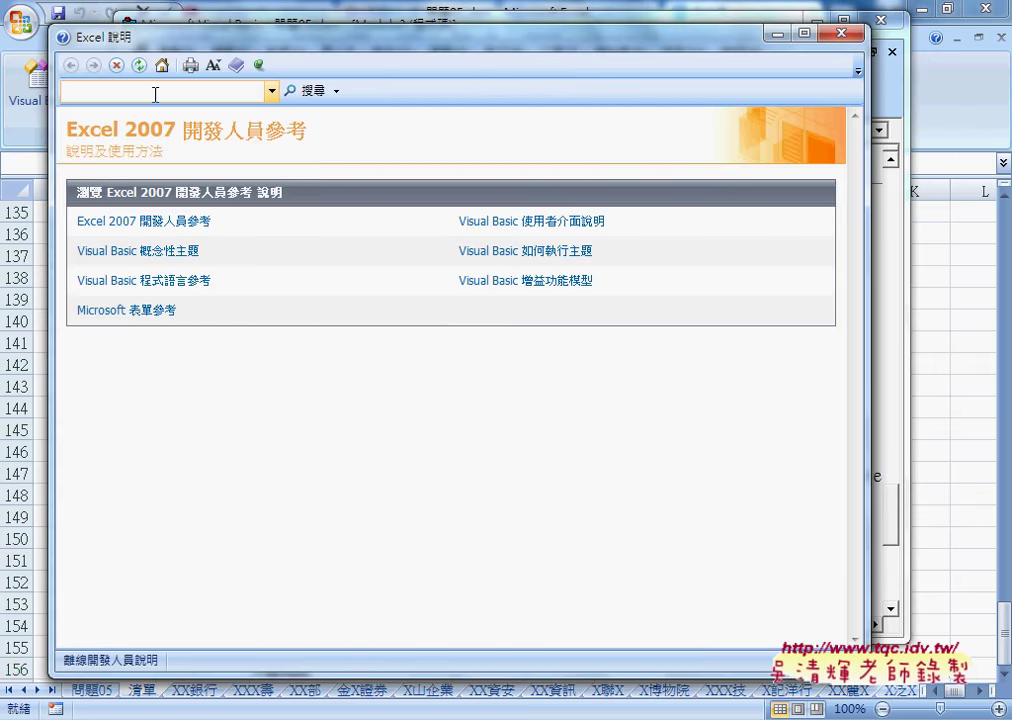
key(ctrl+v)
click(312, 91)
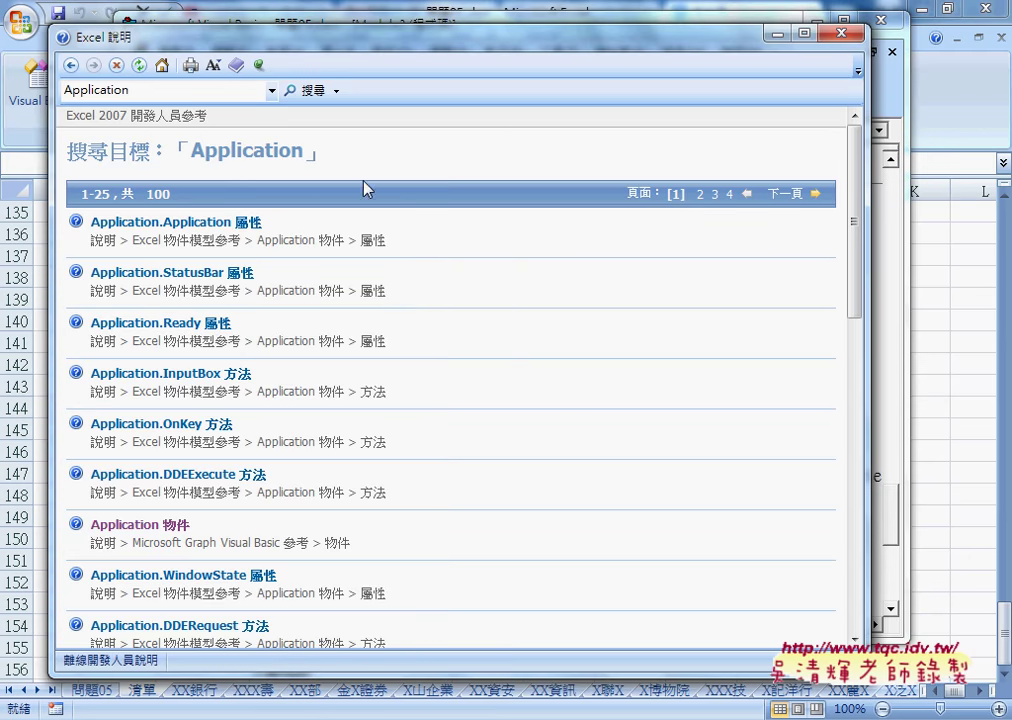
- View the Application 物件 topic, then open the Application.InputBox method topic from the results
click(172, 532)
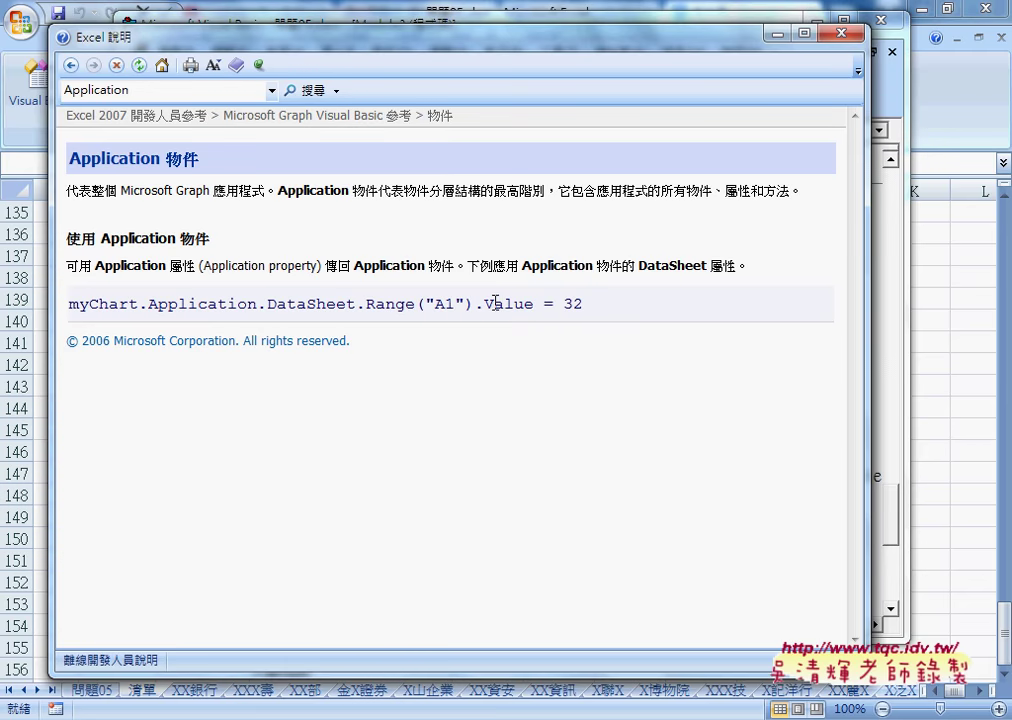
click(72, 66)
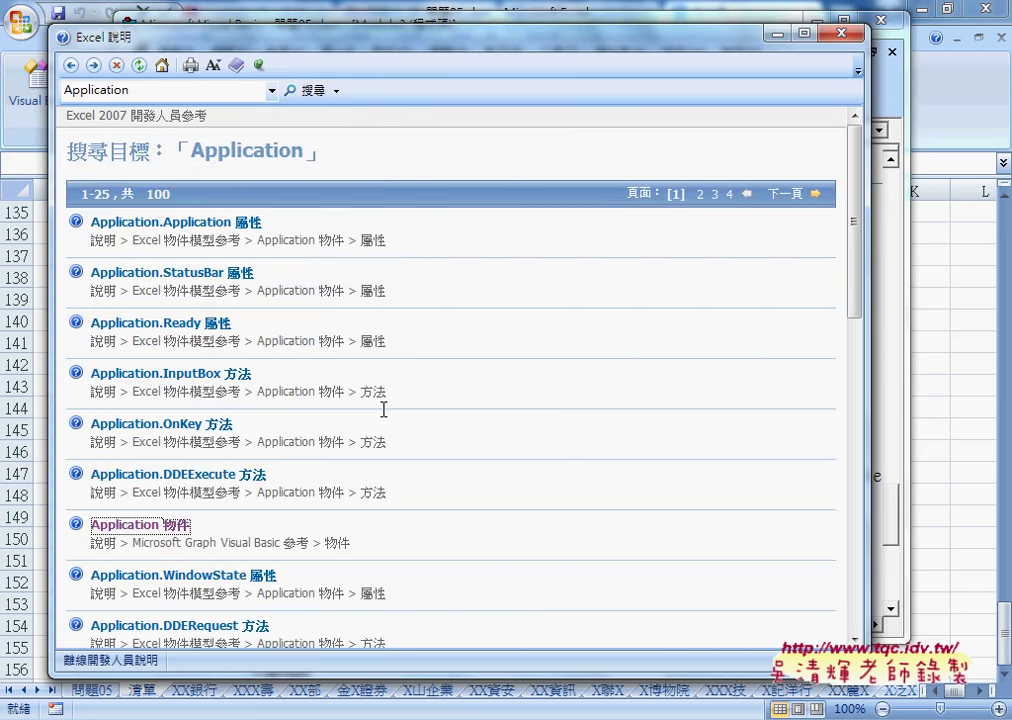
scroll(389, 440, down, 1)
scroll(389, 440, down, 1)
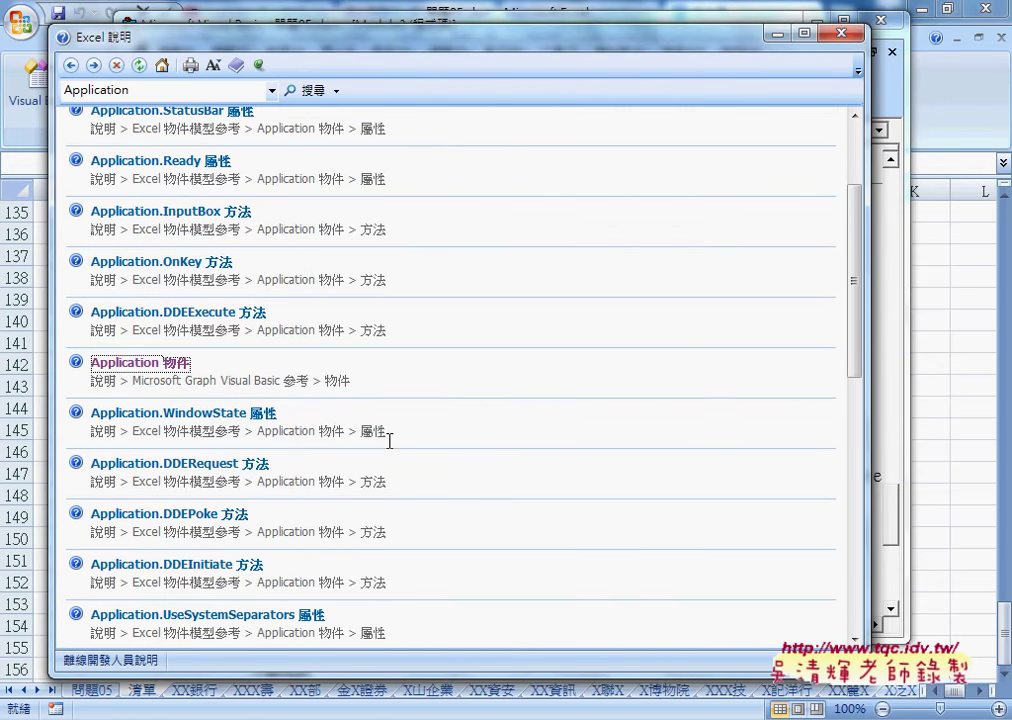
scroll(389, 440, up, 1)
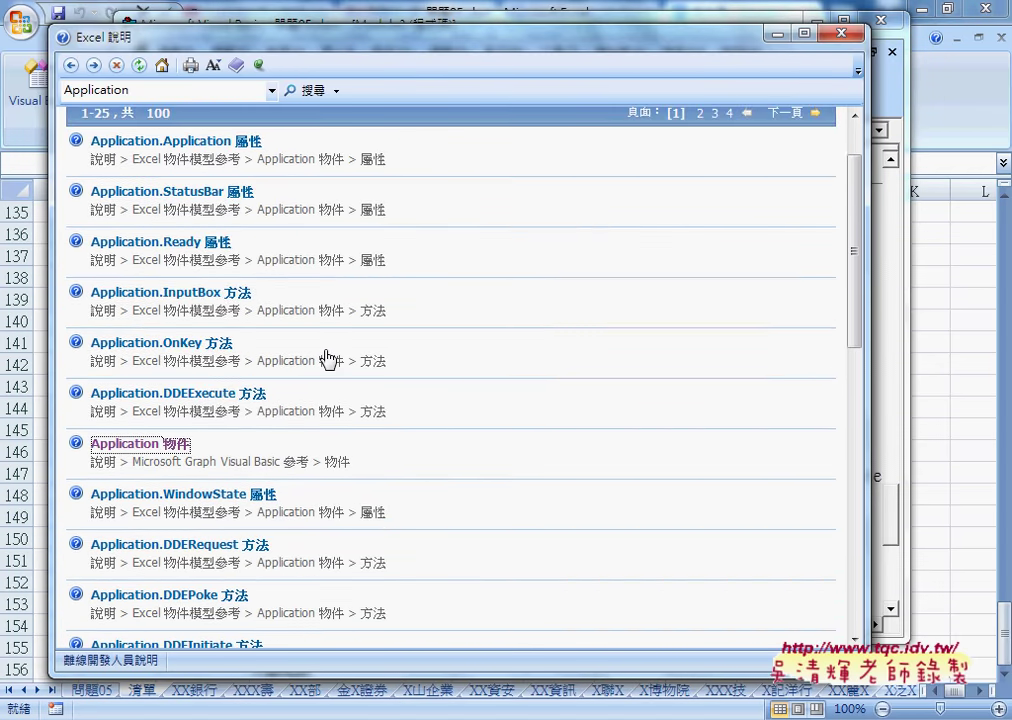
click(305, 295)
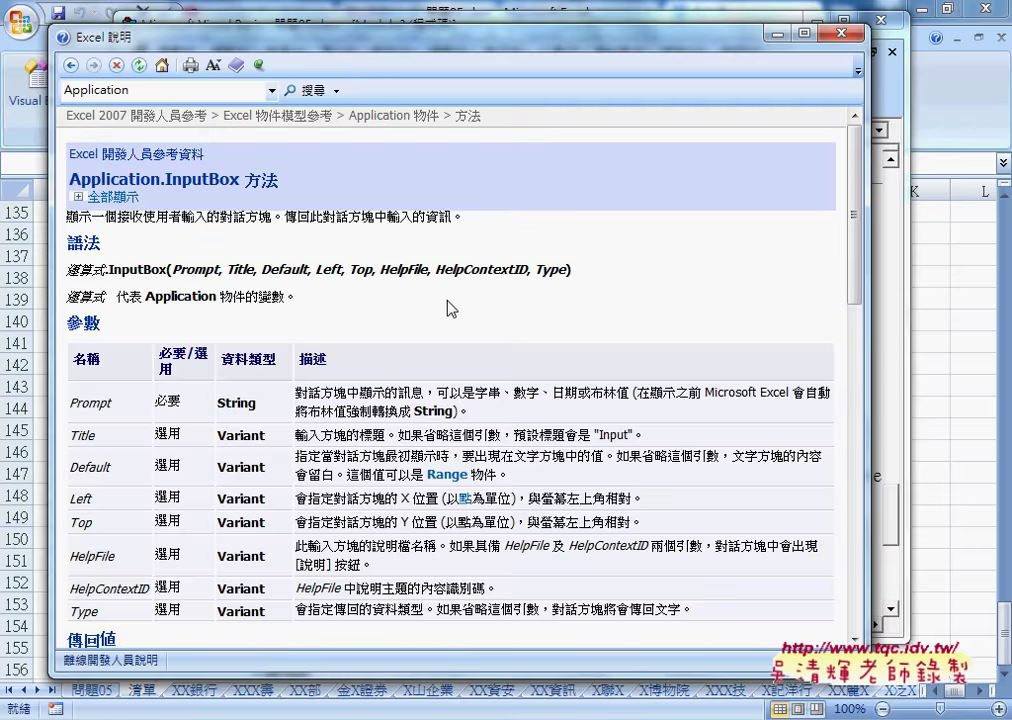
- Expand all hidden text on the Application.InputBox page and read through it
click(85, 198)
scroll(240, 255, down, 3)
scroll(280, 280, down, 7)
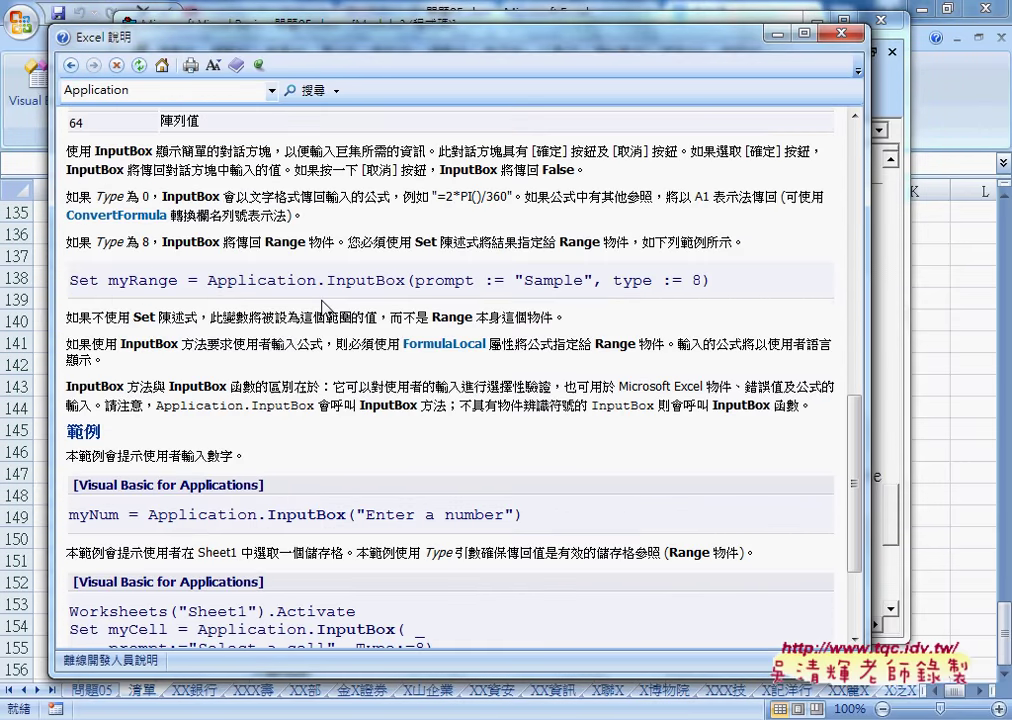
scroll(325, 308, down, 2)
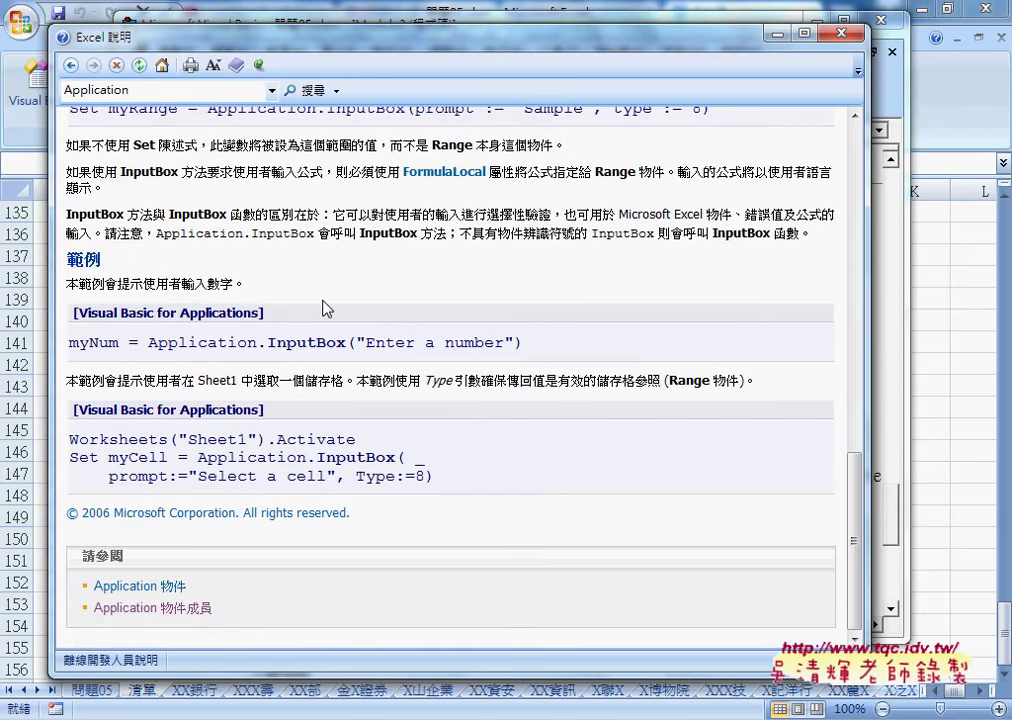
- Browse the Application object members list down to the OnTime method, then close help
click(185, 612)
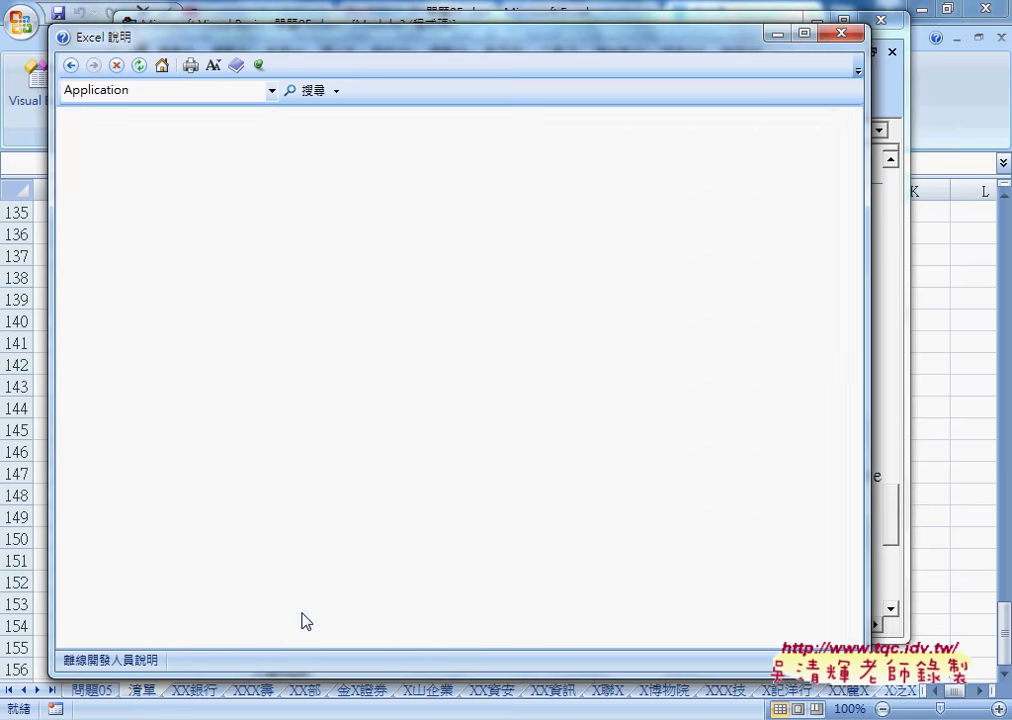
scroll(265, 452, down, 1)
scroll(265, 452, down, 4)
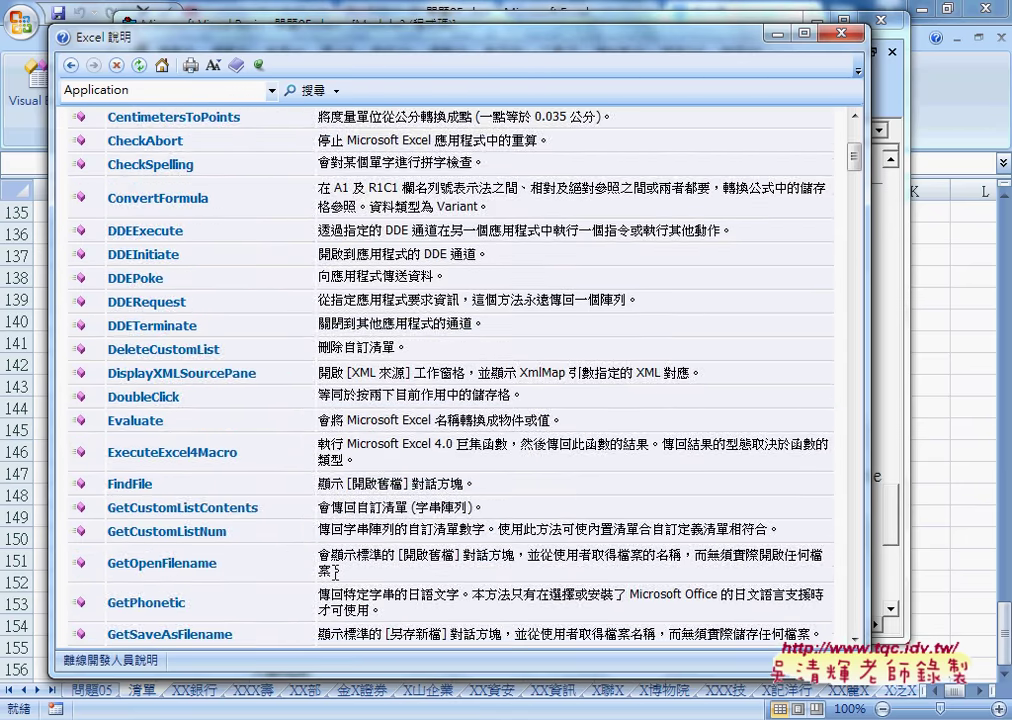
scroll(290, 520, down, 2)
scroll(334, 566, down, 2)
scroll(334, 566, down, 1)
scroll(334, 566, down, 1)
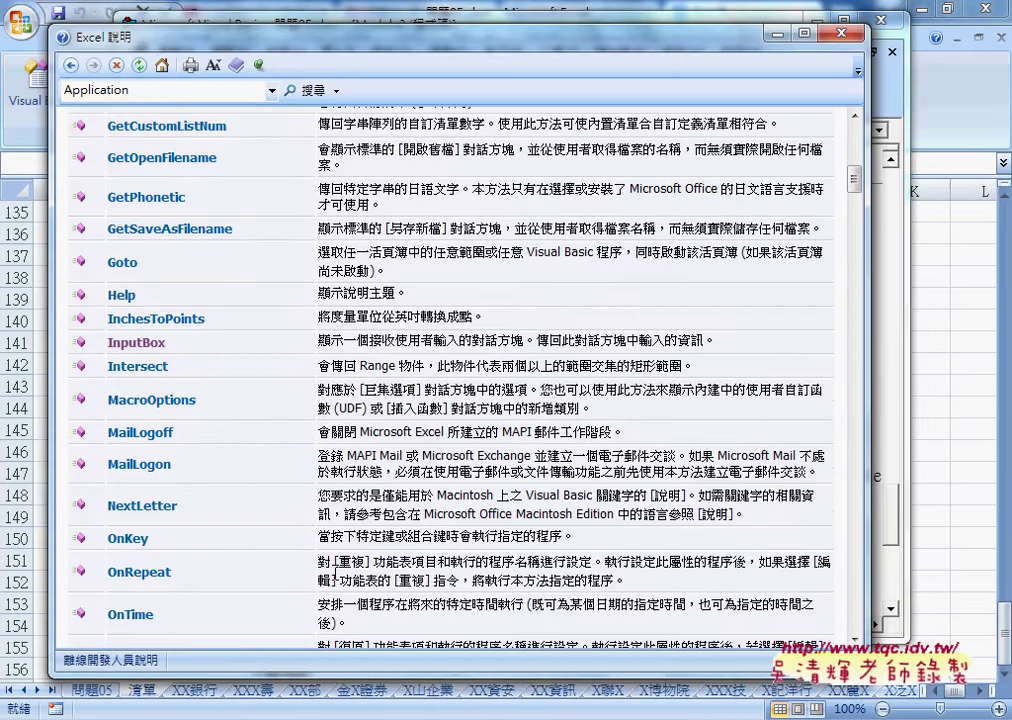
scroll(334, 566, down, 1)
drag(172, 534, 108, 534)
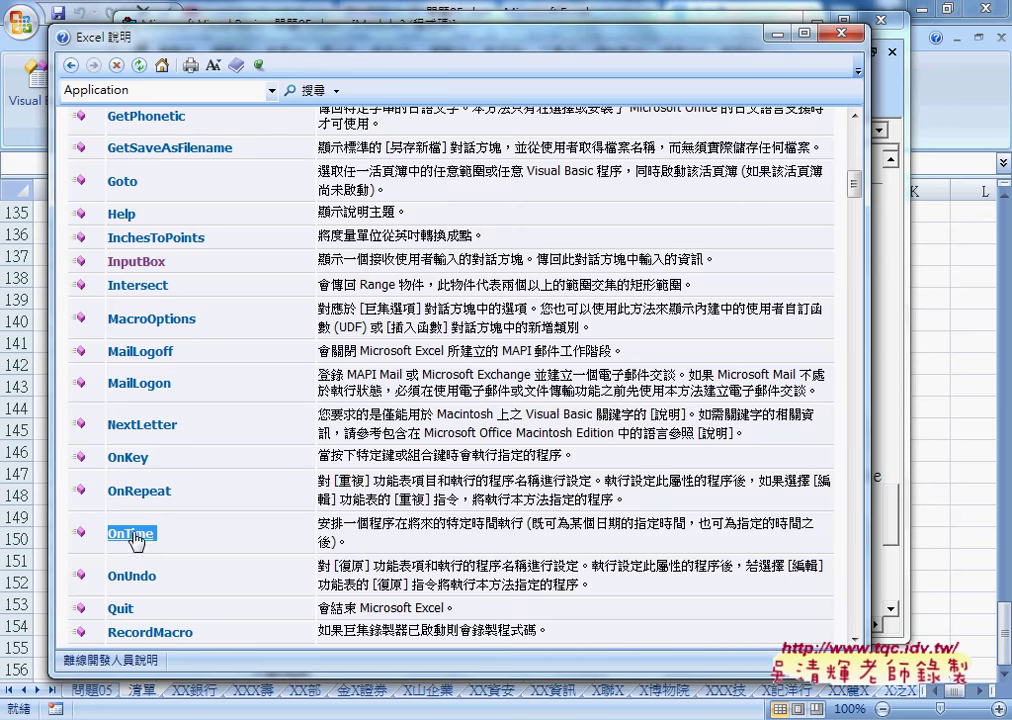
click(851, 33)
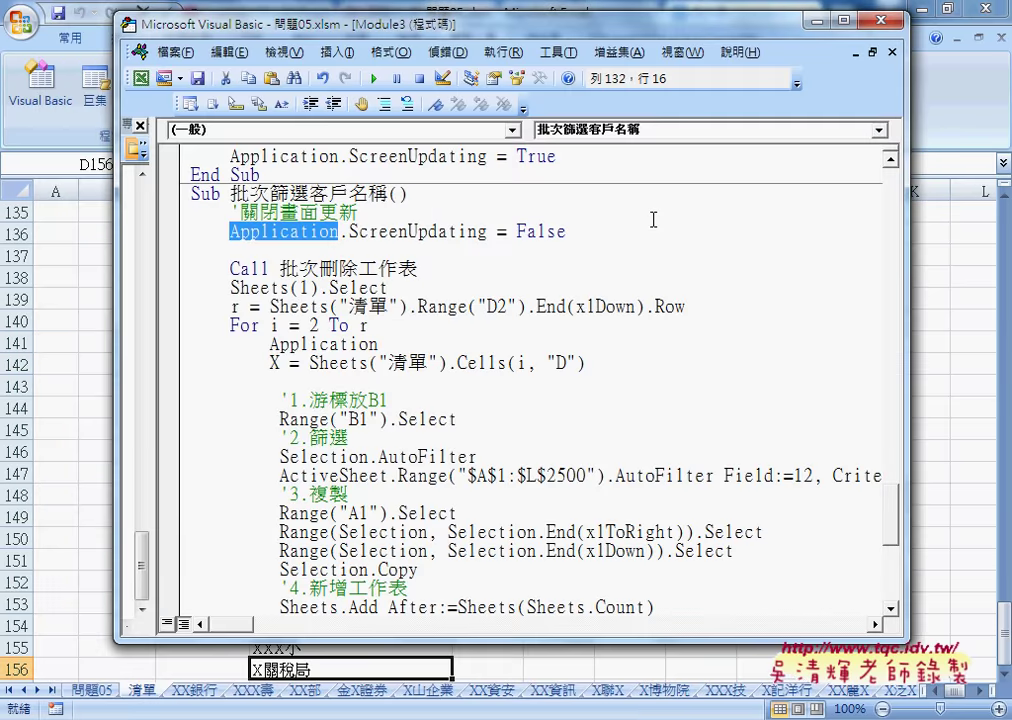
- Complete Application.StatusBar from IntelliSense and enter the "總筆數：" label text
click(381, 344)
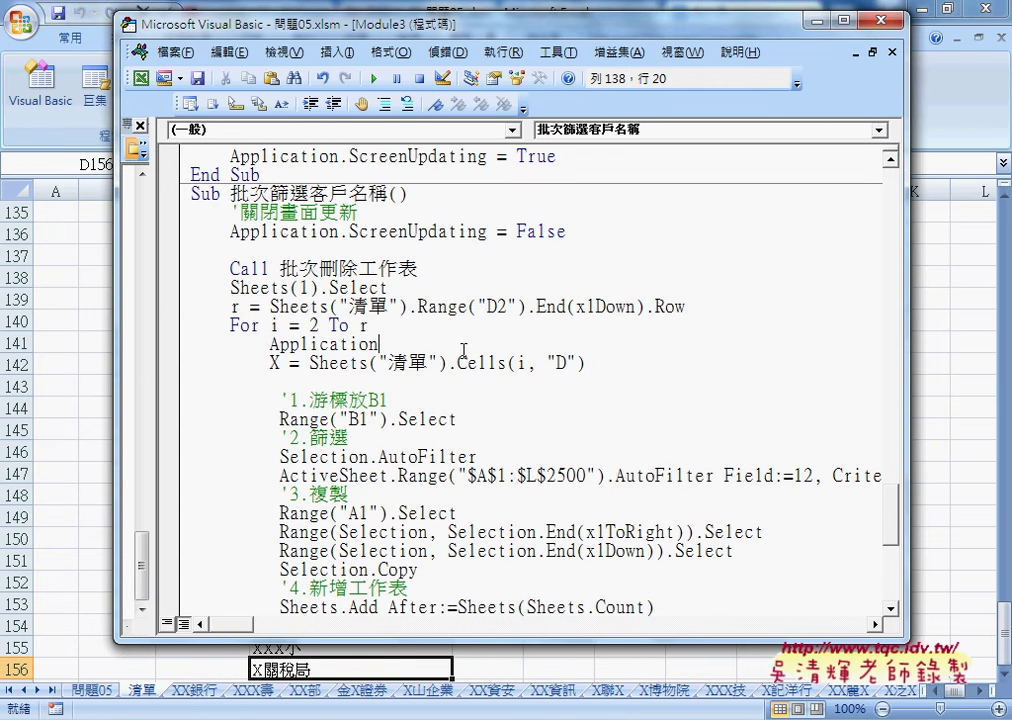
text(.)
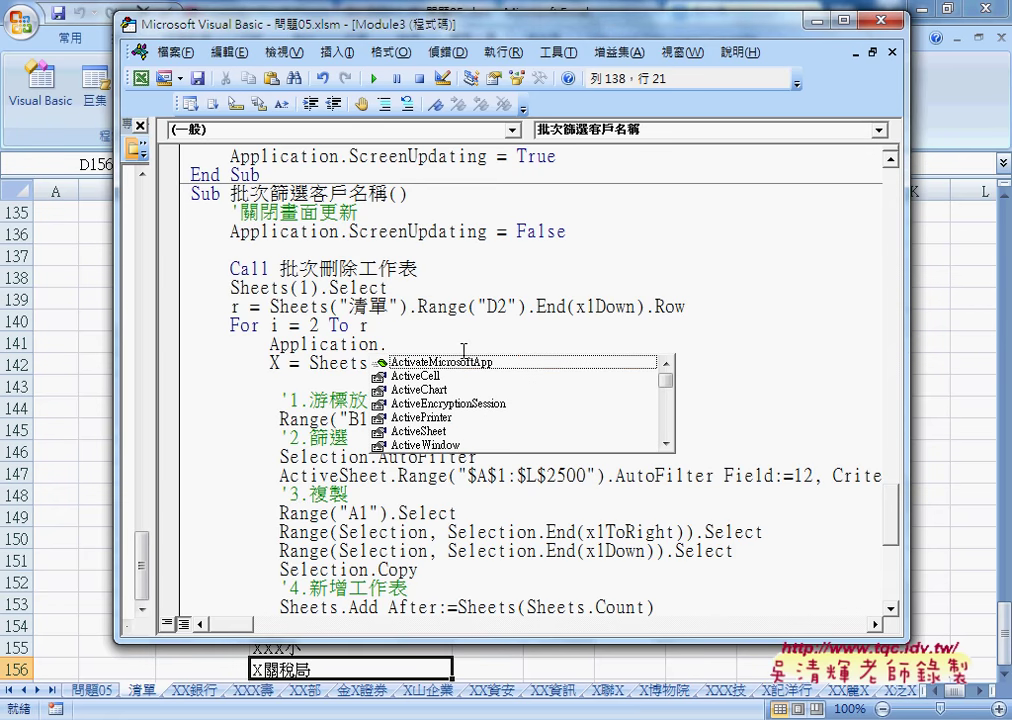
text(s)
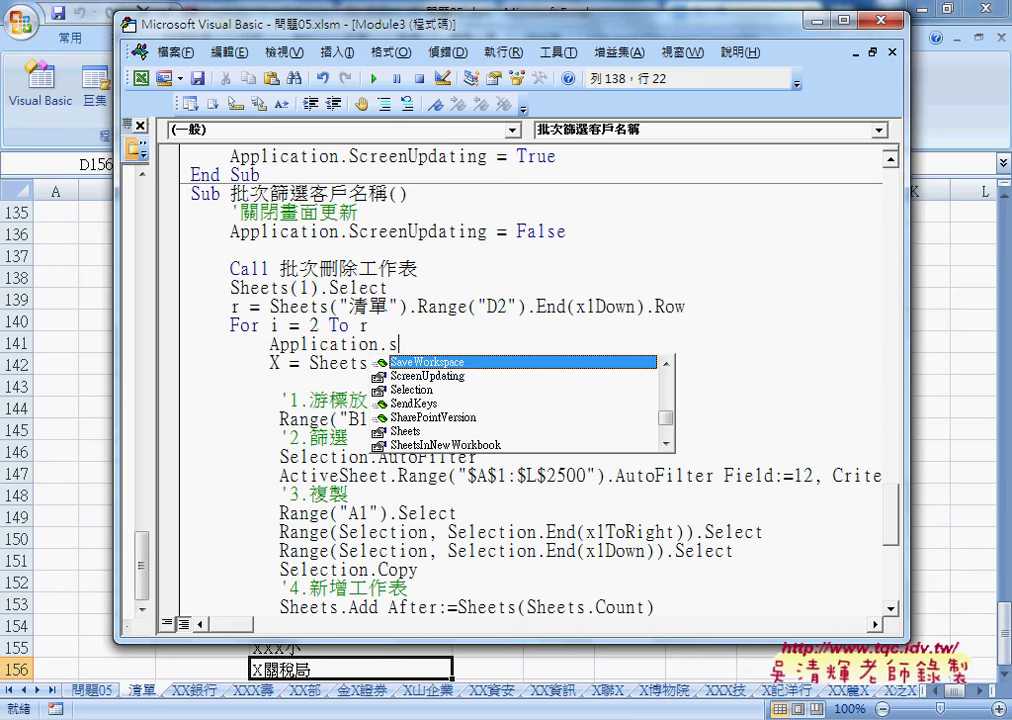
text(t)
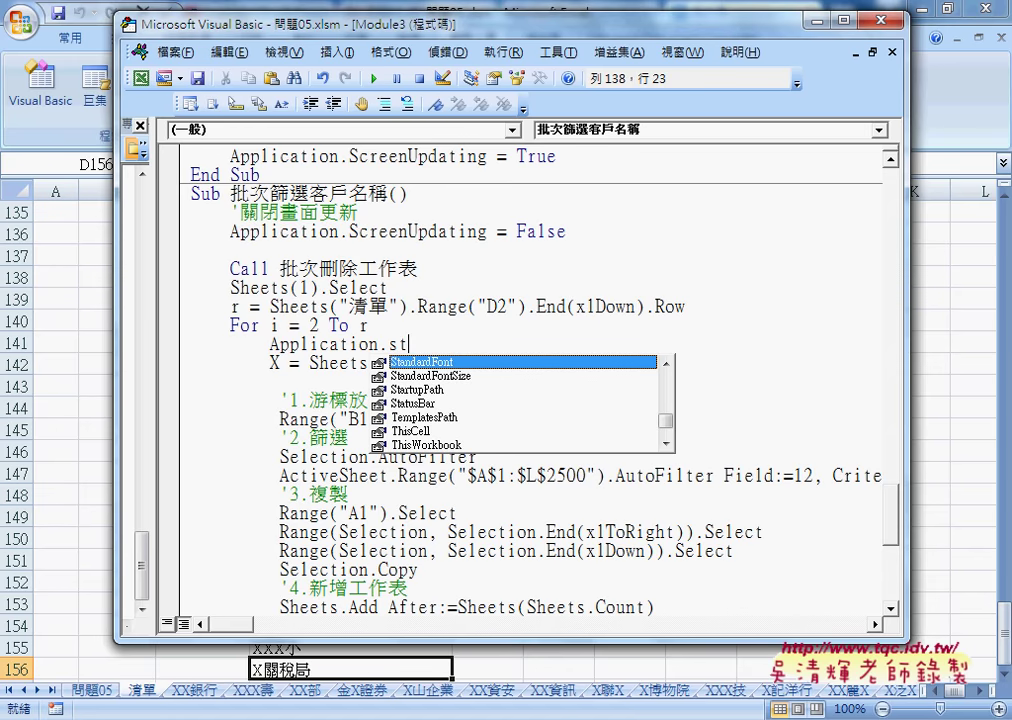
key(Down)
key(Down)
key(Down)
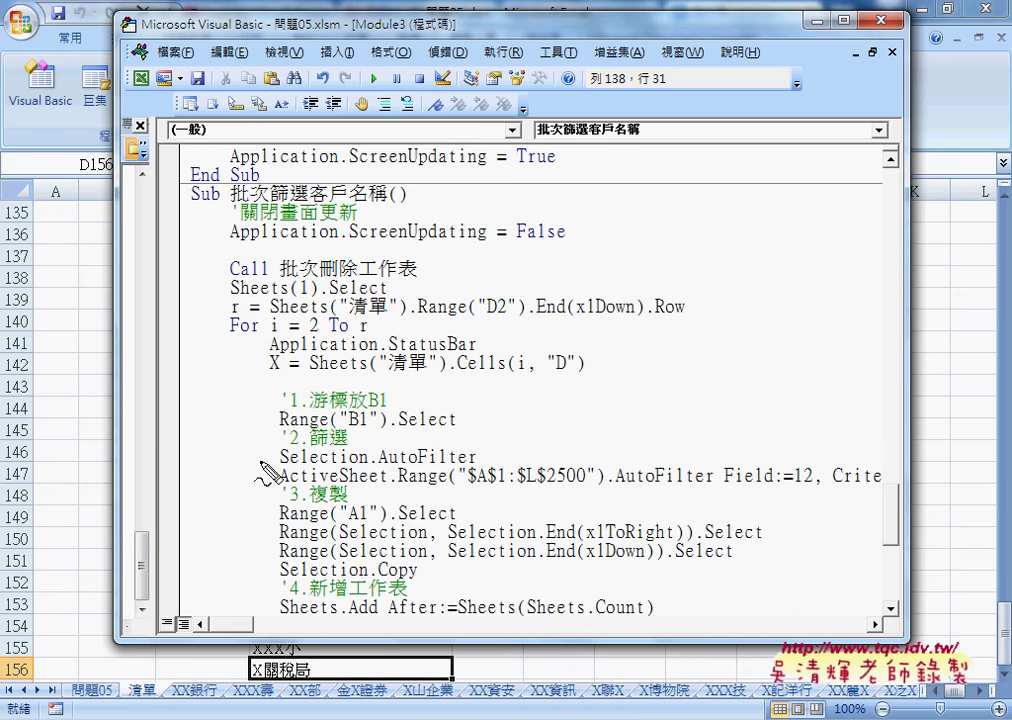
drag(88, 714, 240, 717)
text(")
text(t)
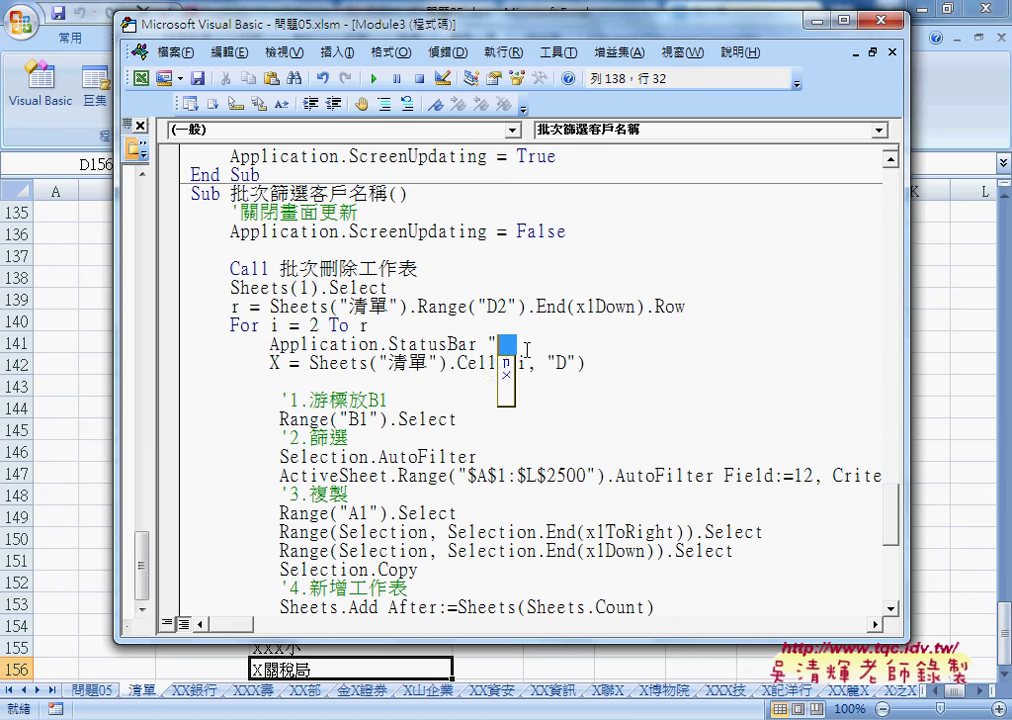
text(總筆)
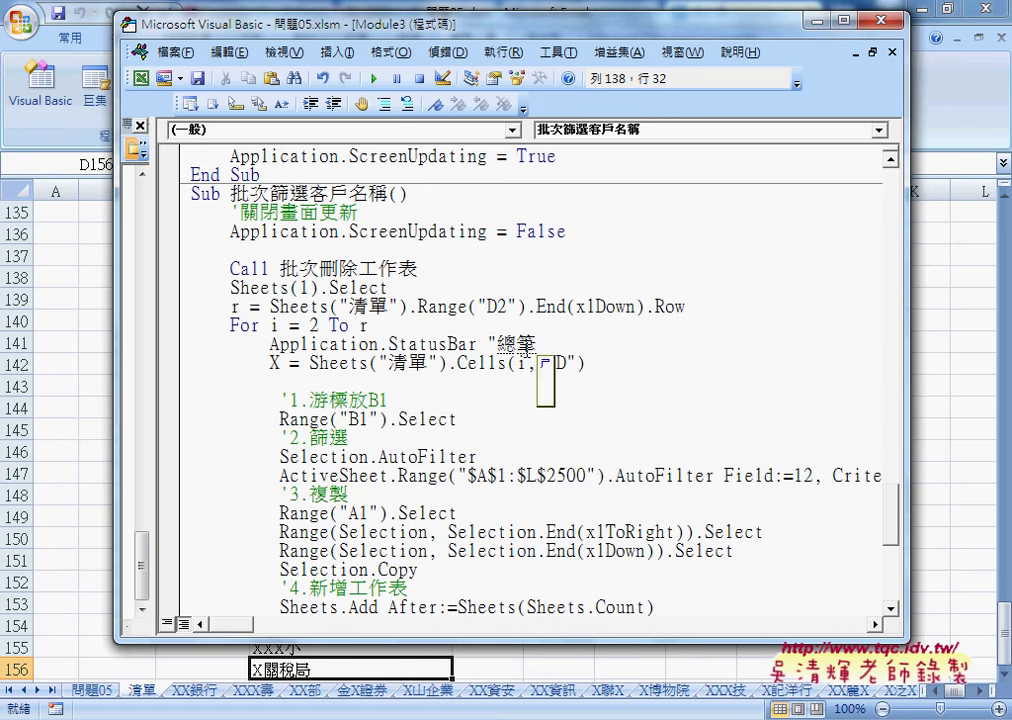
text(數：)
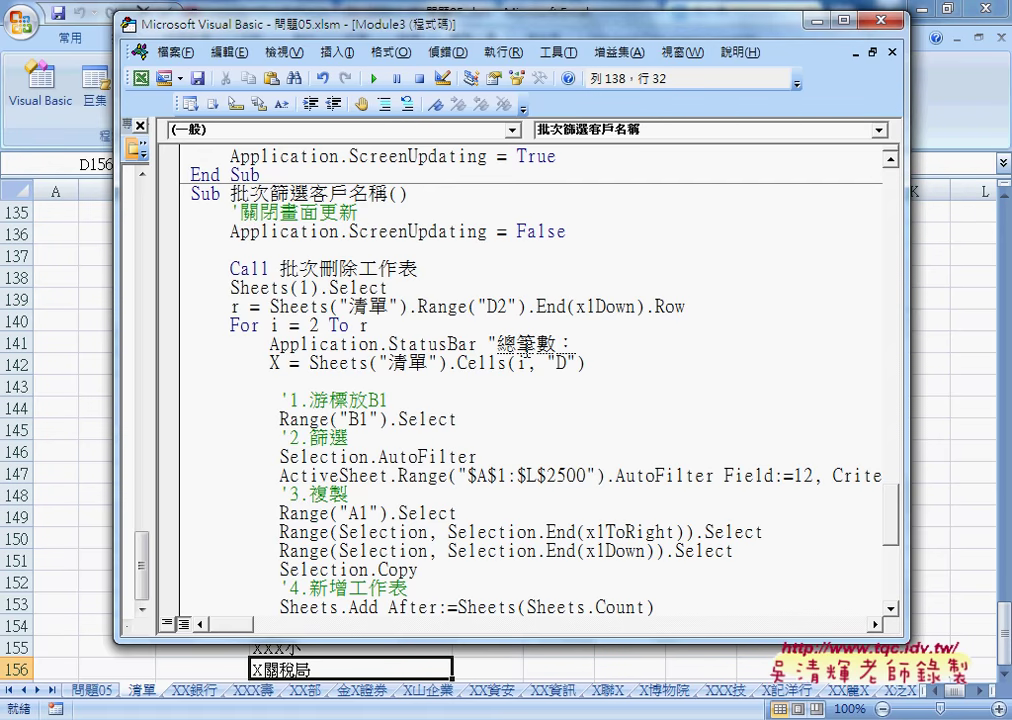
key(Return)
- Append & r-1 & "目前進度：" & i-1 to the StatusBar line
text(" )
text(& )
text(ㄜ)
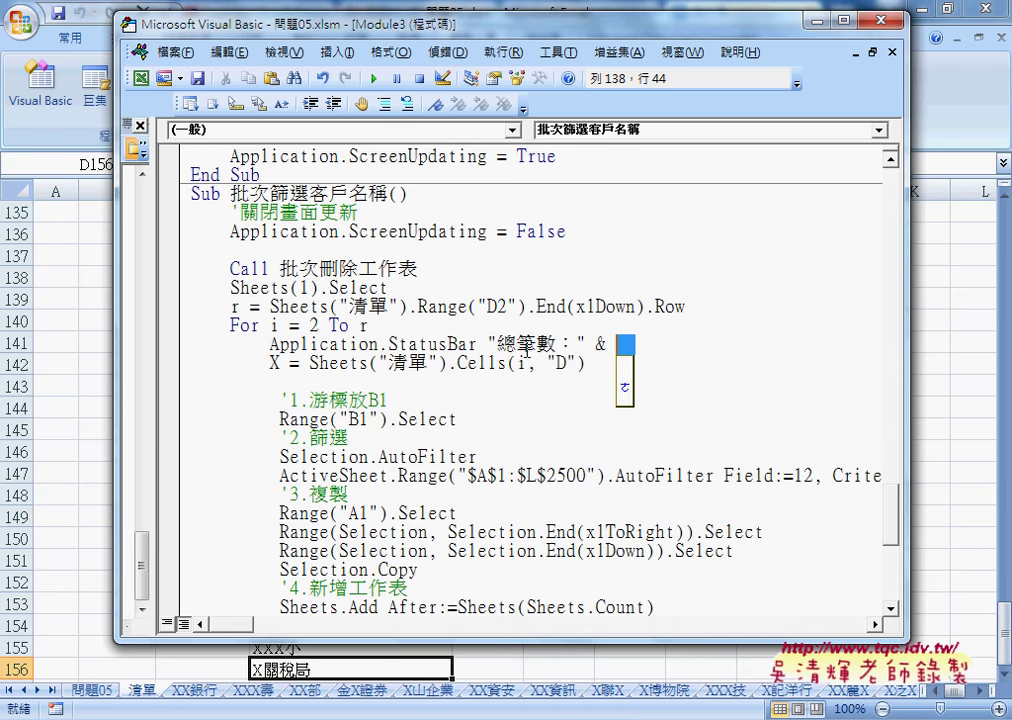
key(BackSpace)
text(r)
text(-)
text(1)
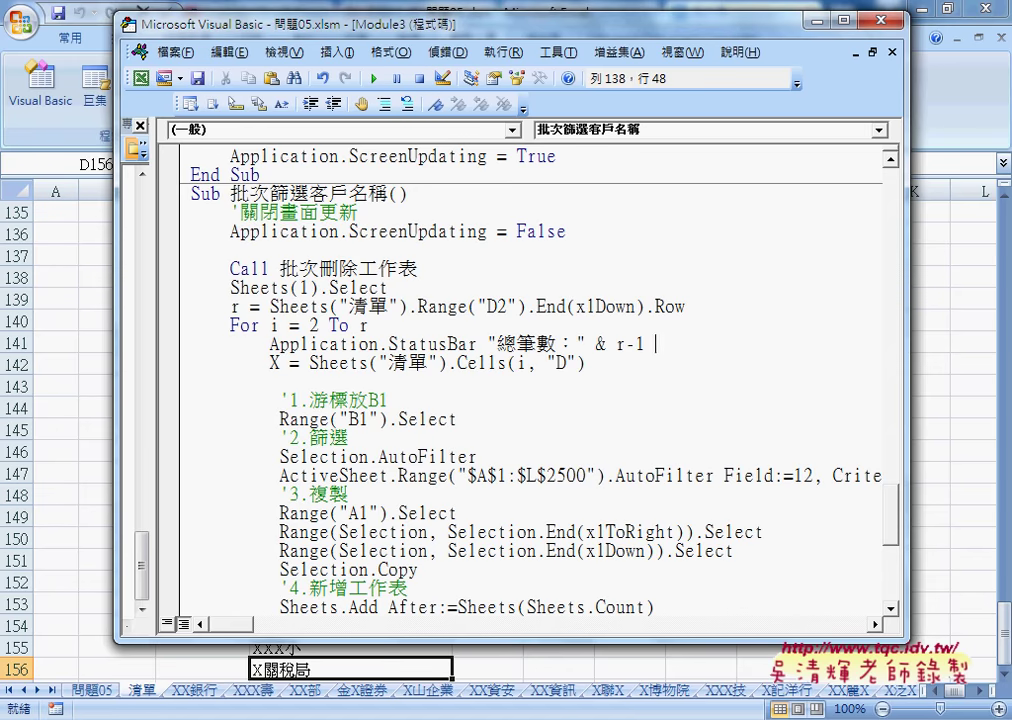
text( & )
text("")
key(Left)
text(xm)
key(BackSpace)
key(BackSpace)
text(x)
text(目前)
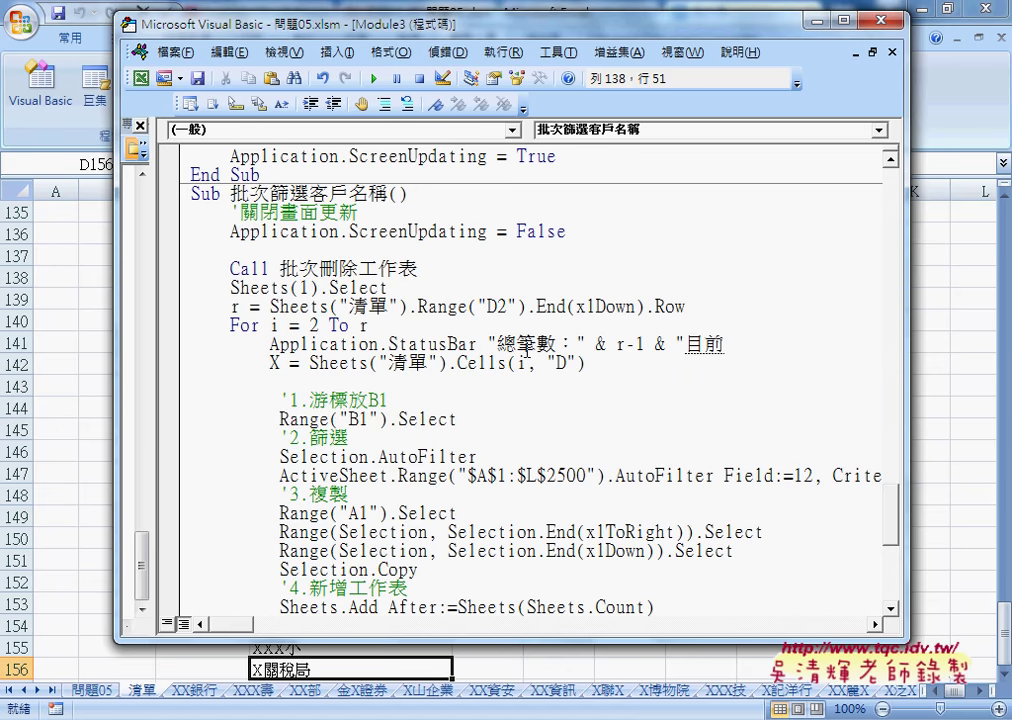
text(進度)
text(：)
key(End)
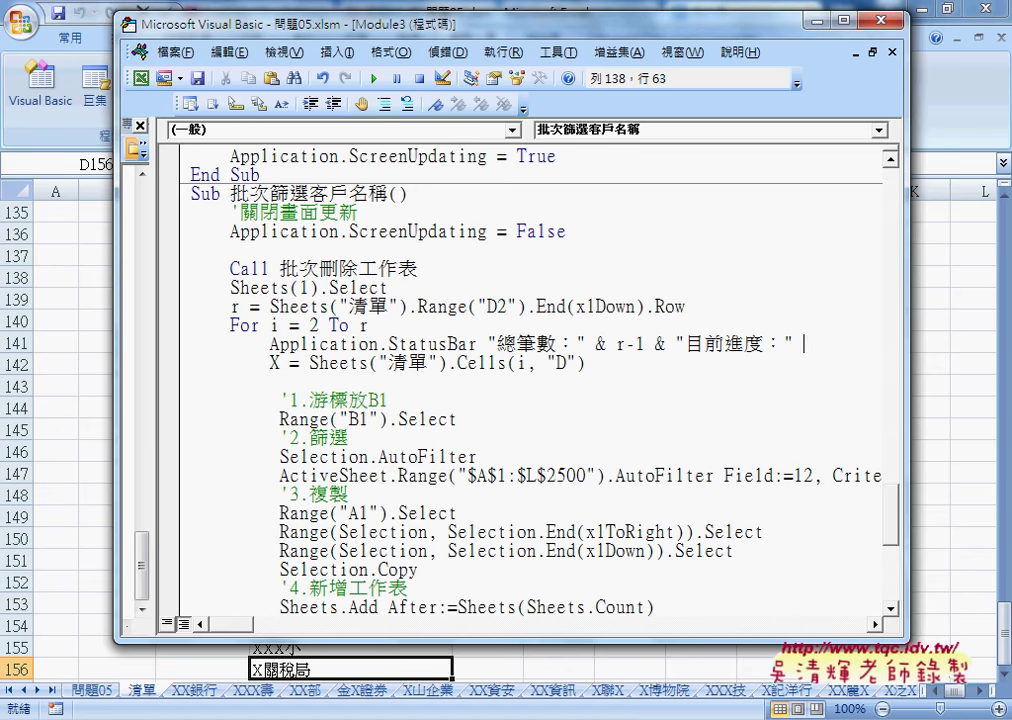
text(&)
text(0)
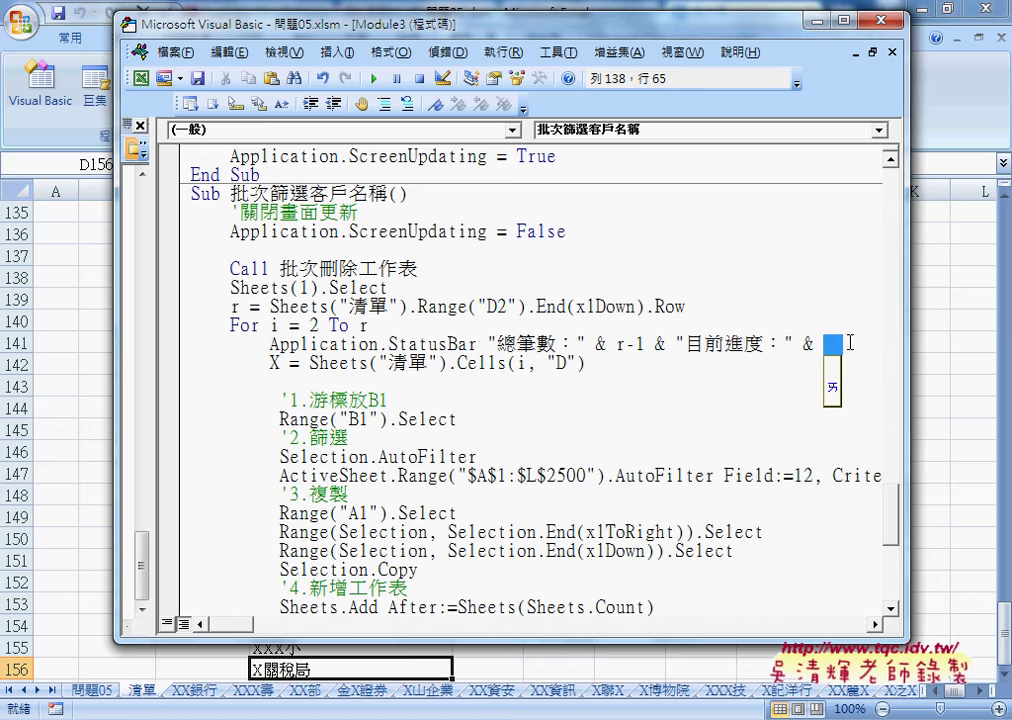
key(BackSpace)
text(i)
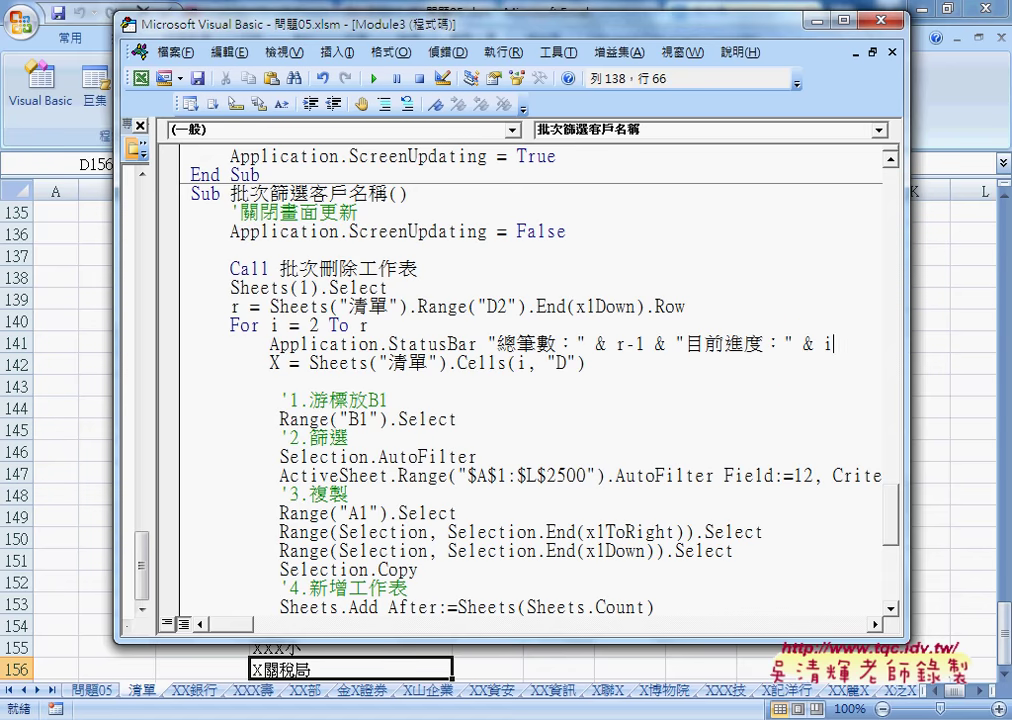
text(-1)
click(481, 383)
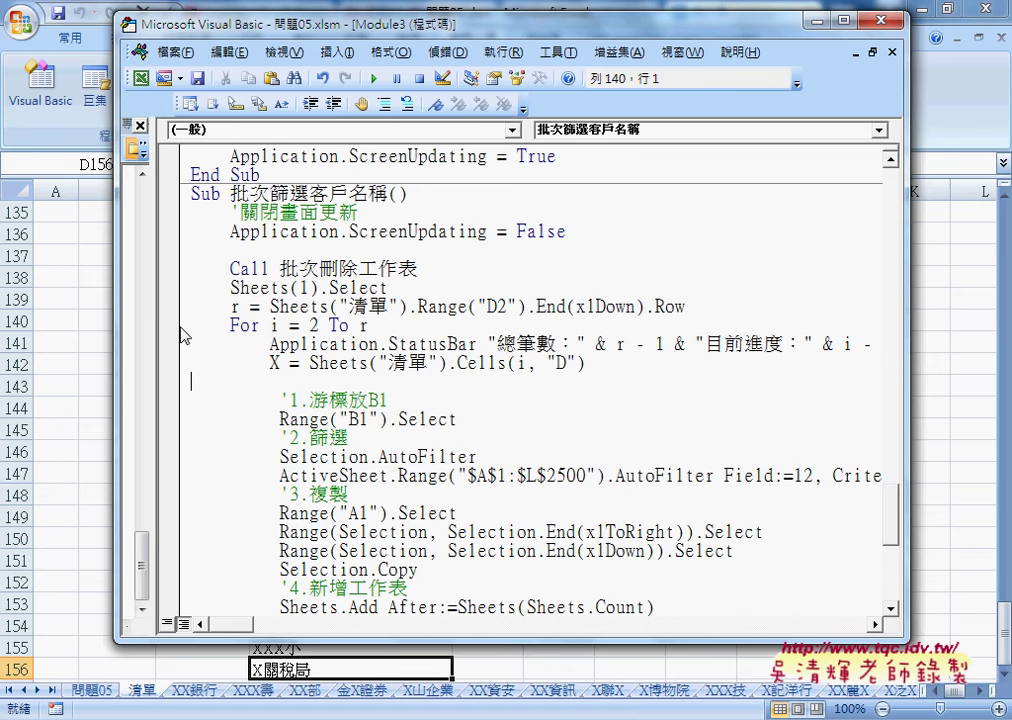
drag(148, 318, 115, 318)
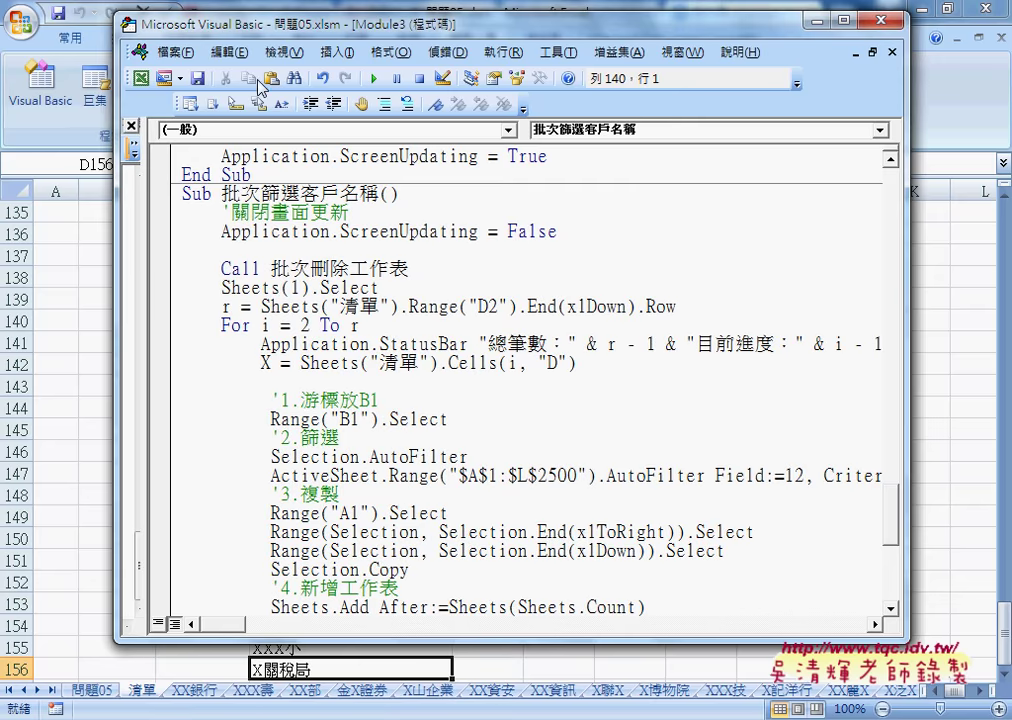
drag(247, 35, 137, 39)
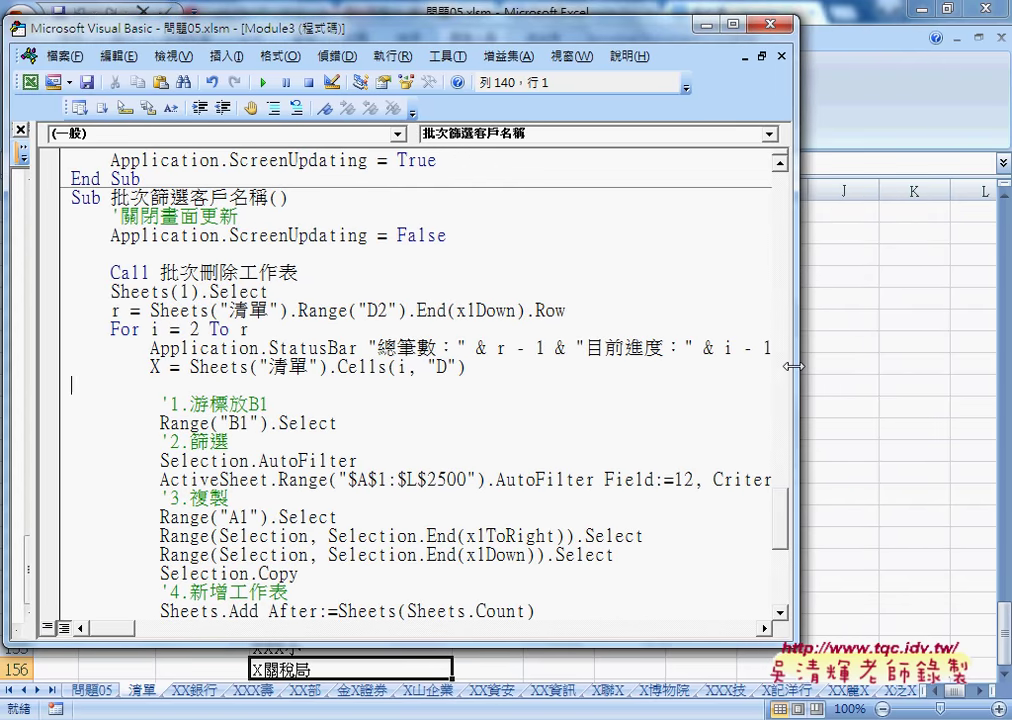
drag(799, 362, 880, 362)
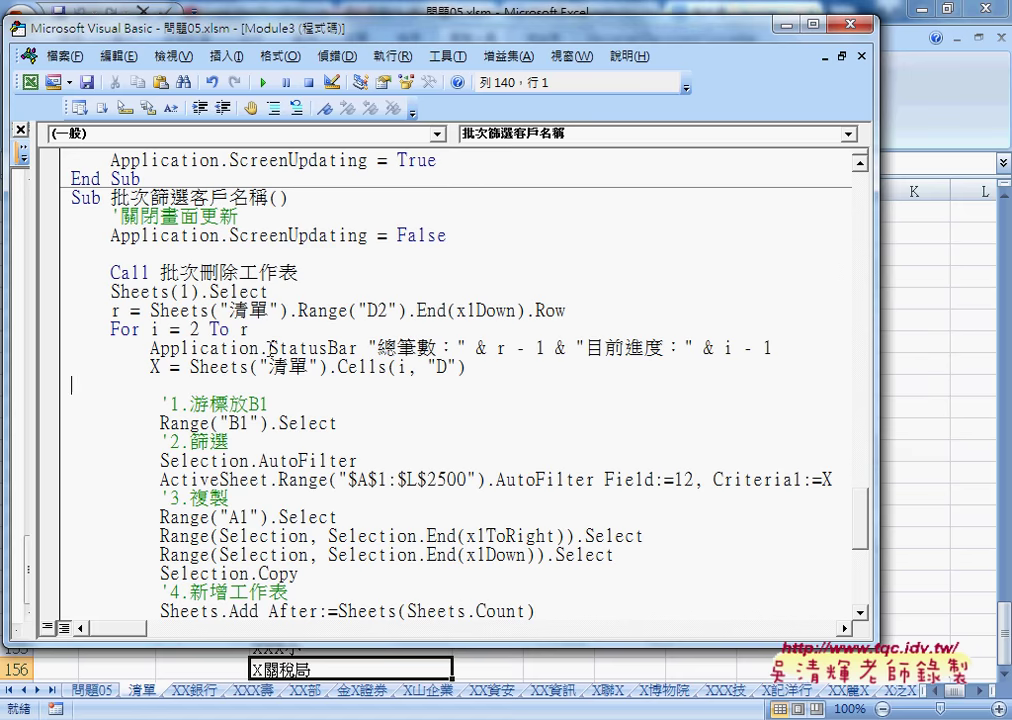
drag(268, 348, 466, 348)
click(367, 348)
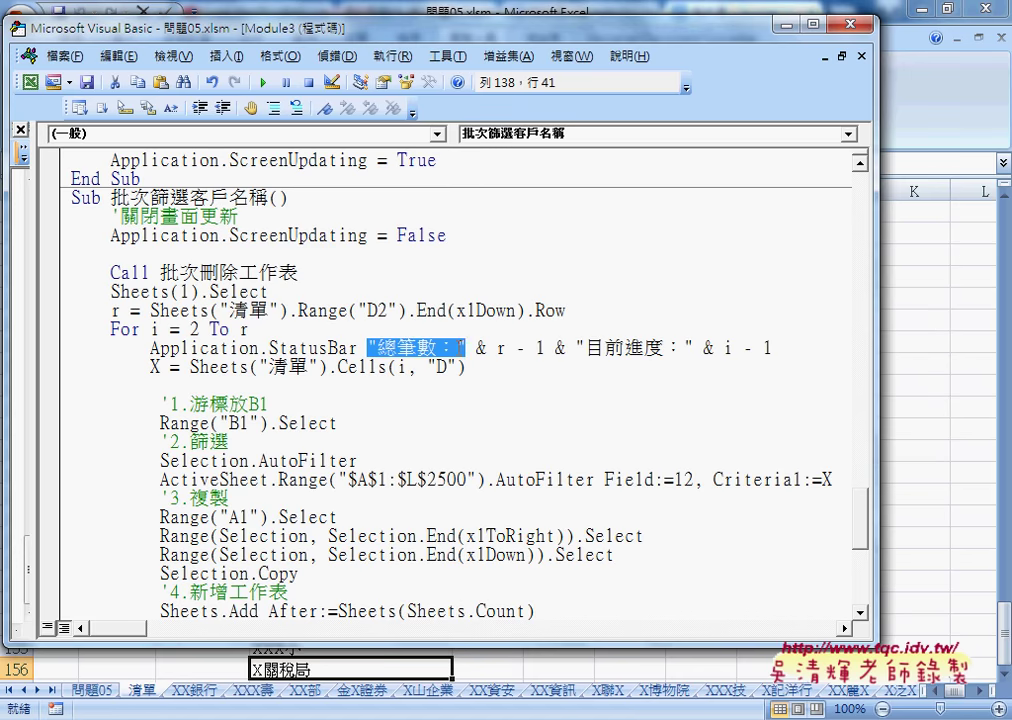
click(478, 348)
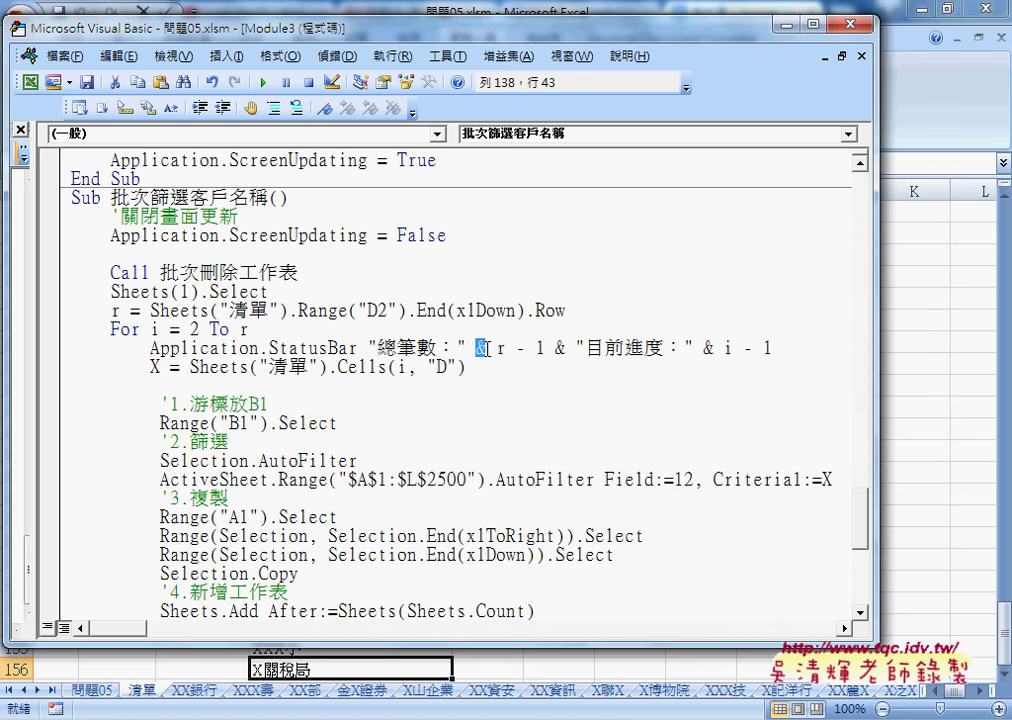
drag(484, 348, 545, 348)
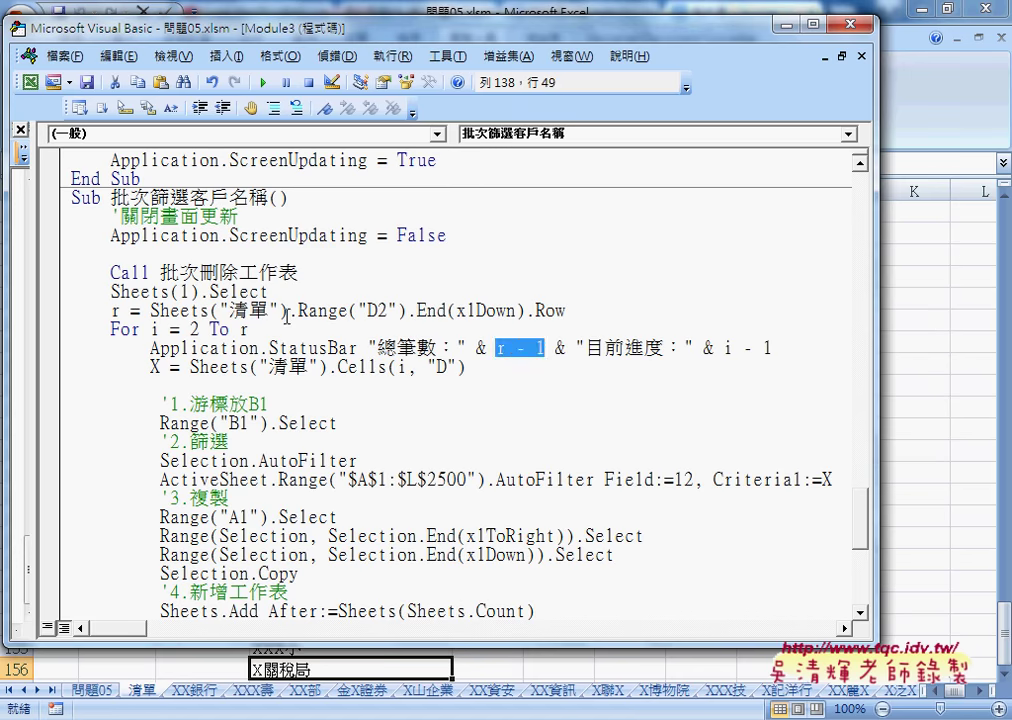
double_click(114, 311)
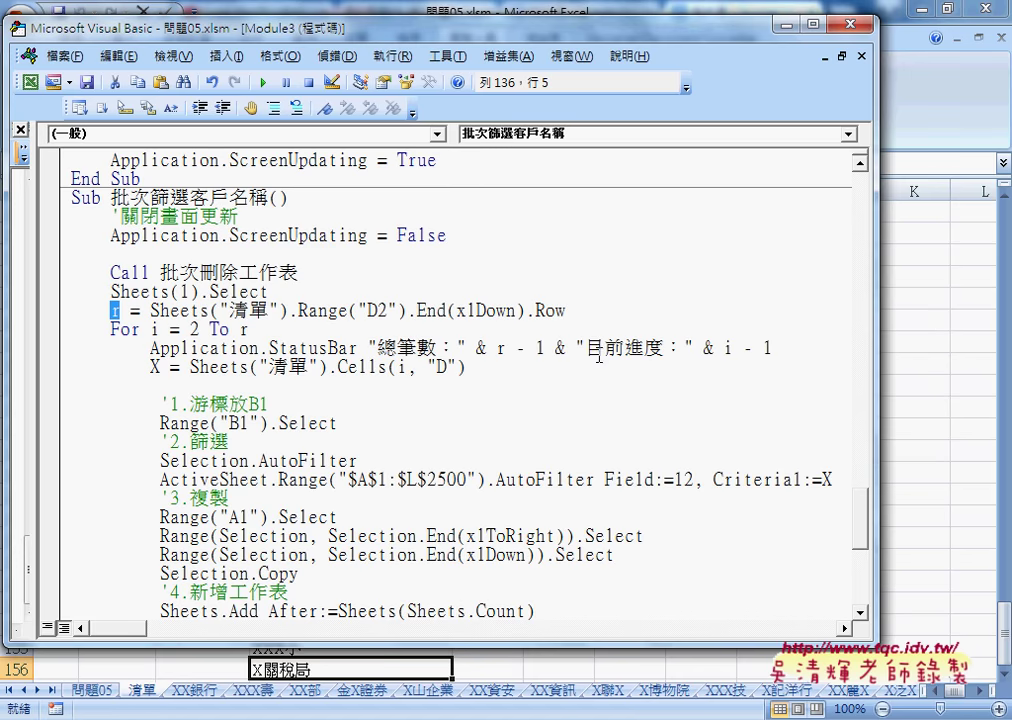
click(762, 348)
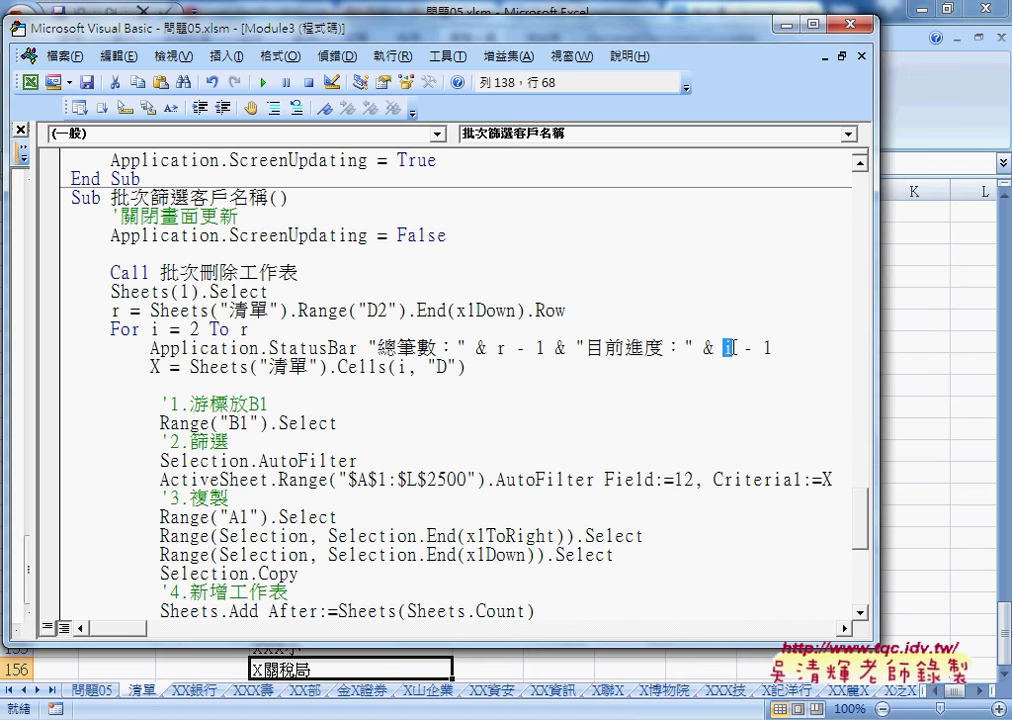
click(773, 348)
double_click(729, 348)
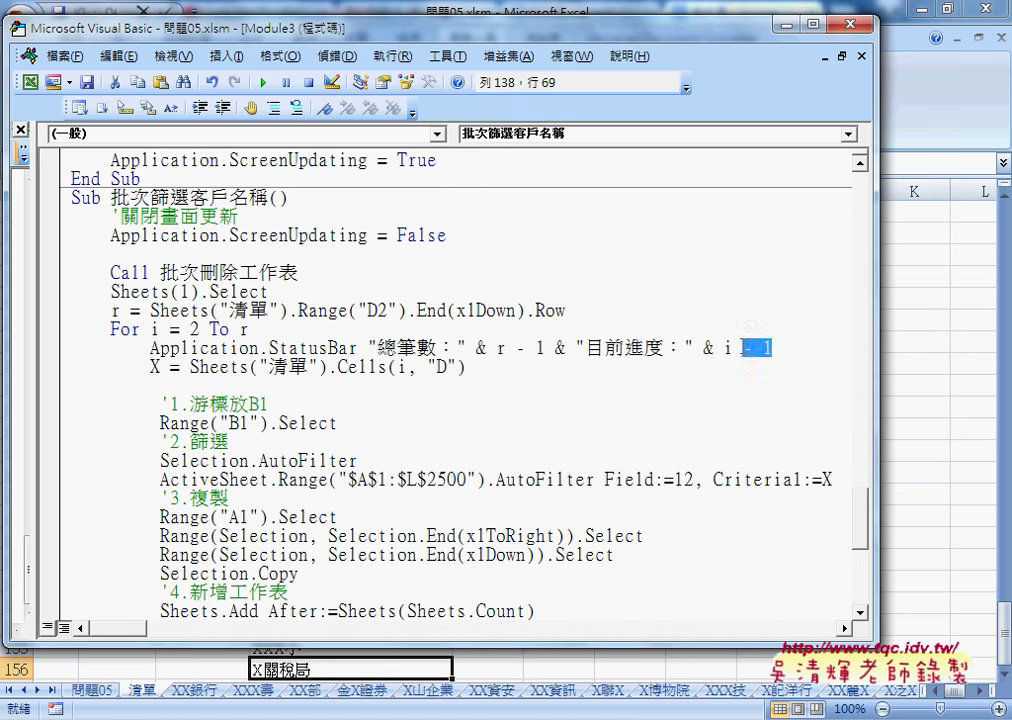
double_click(155, 329)
double_click(194, 329)
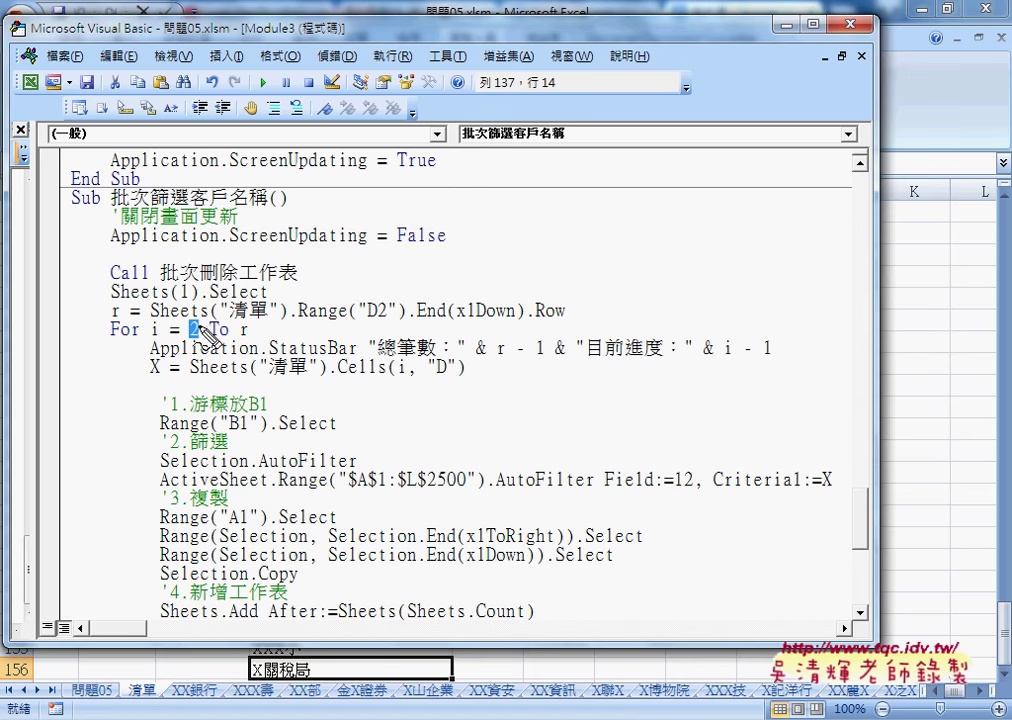
drag(240, 320, 255, 324)
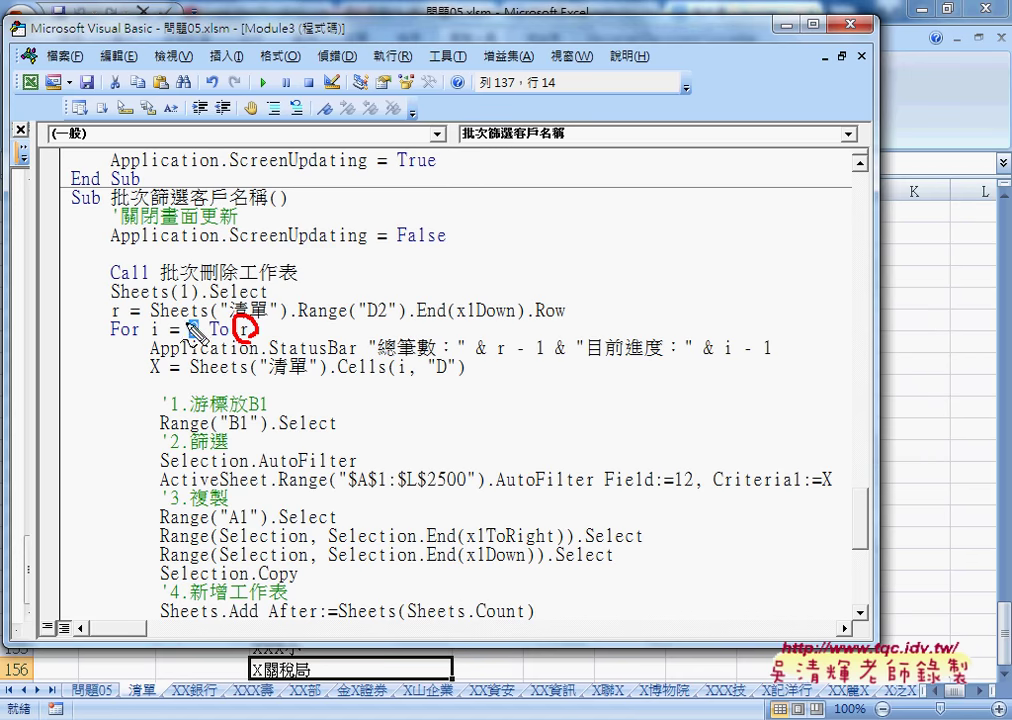
mouse_move(112, 305)
mouse_down()
mouse_move(125, 318)
mouse_move(456, 323)
mouse_up()
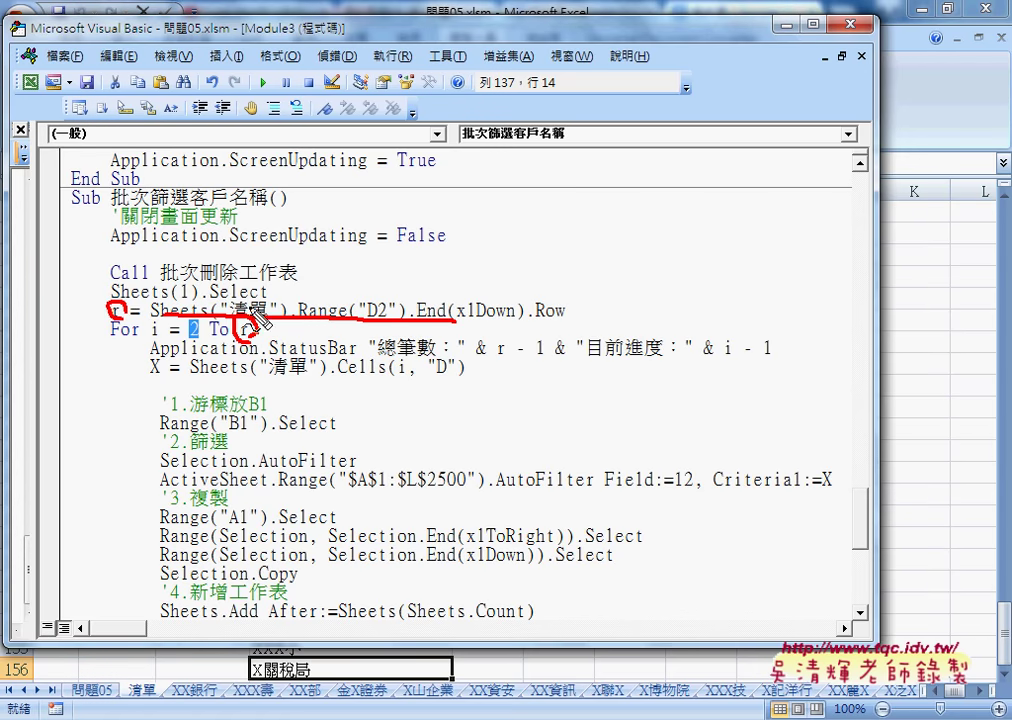
mouse_move(195, 298)
mouse_down()
mouse_move(120, 302)
mouse_move(140, 310)
mouse_up()
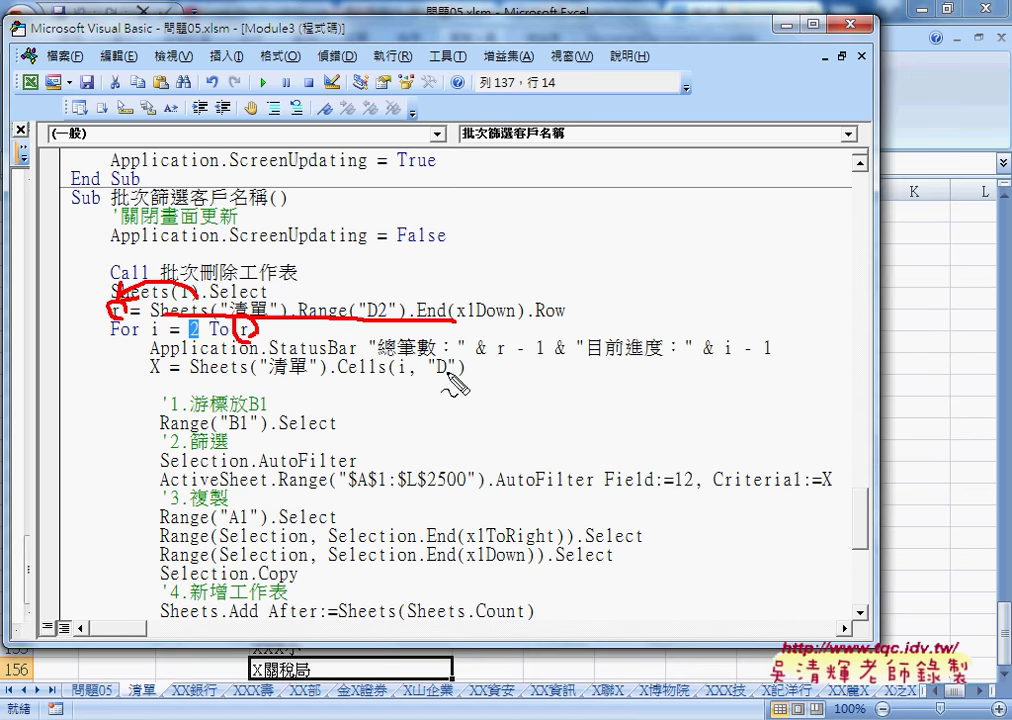
drag(497, 357, 545, 355)
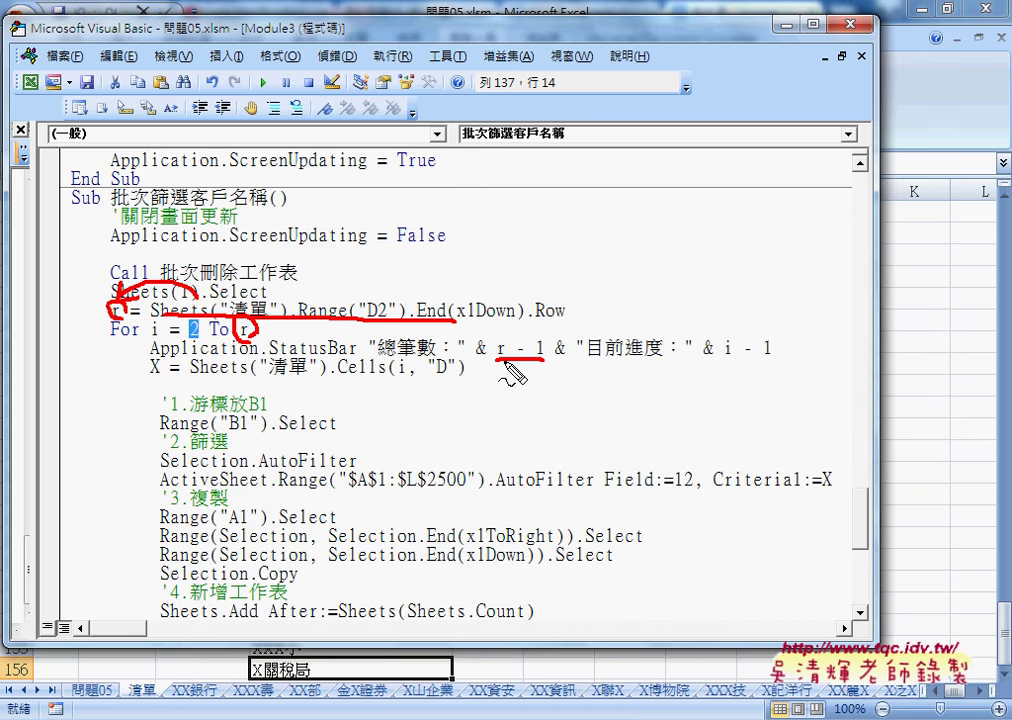
drag(268, 357, 360, 358)
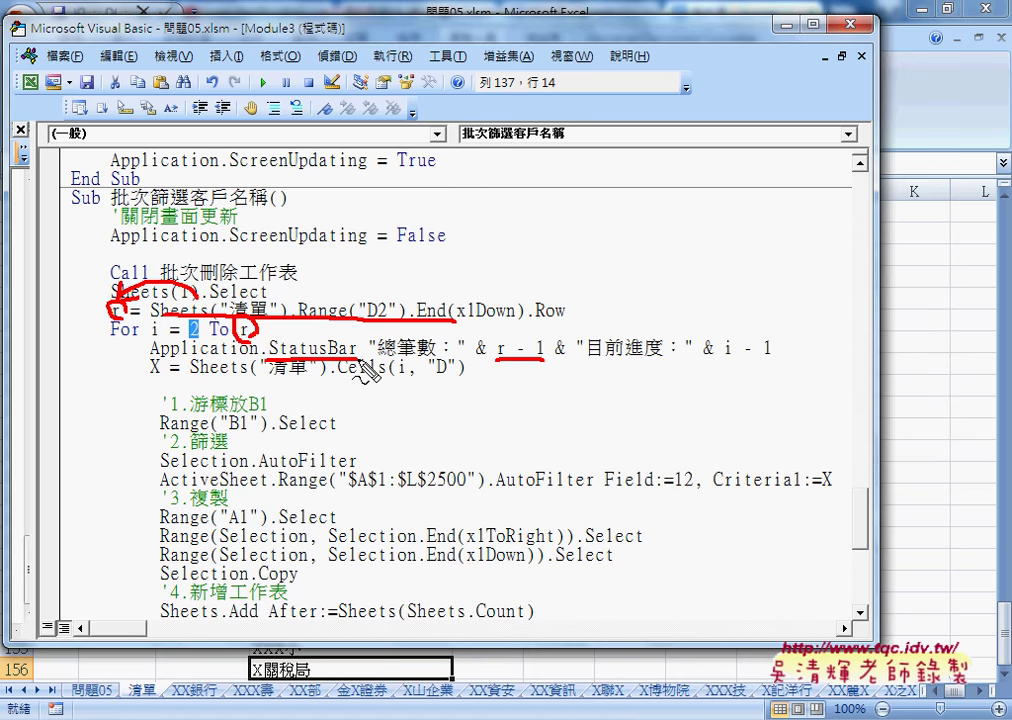
key(Escape)
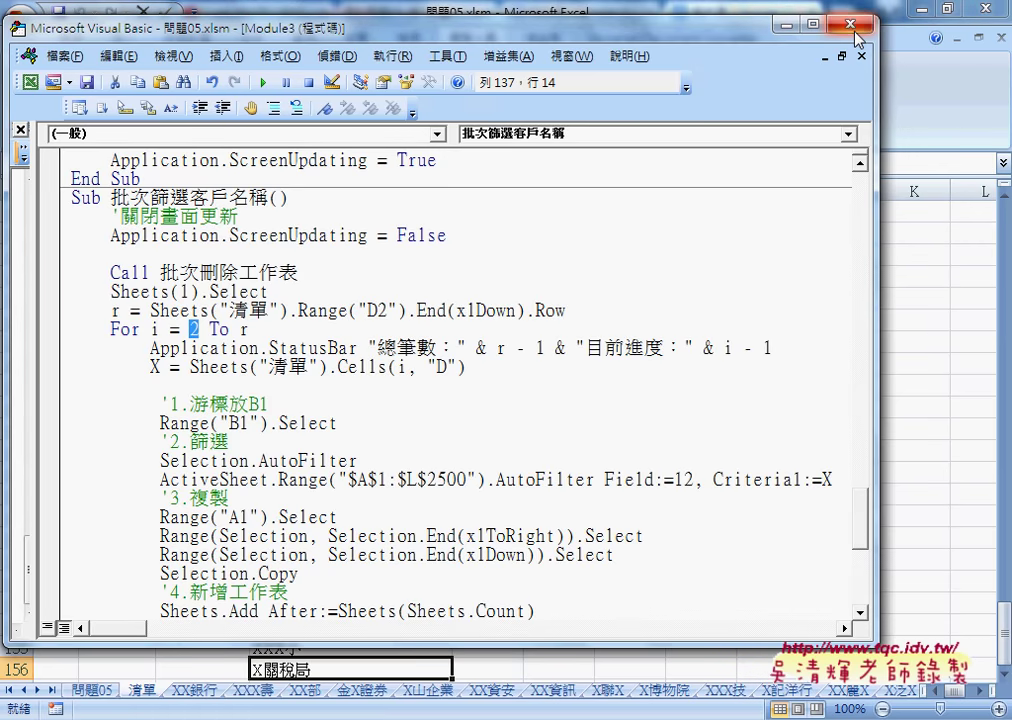
click(665, 10)
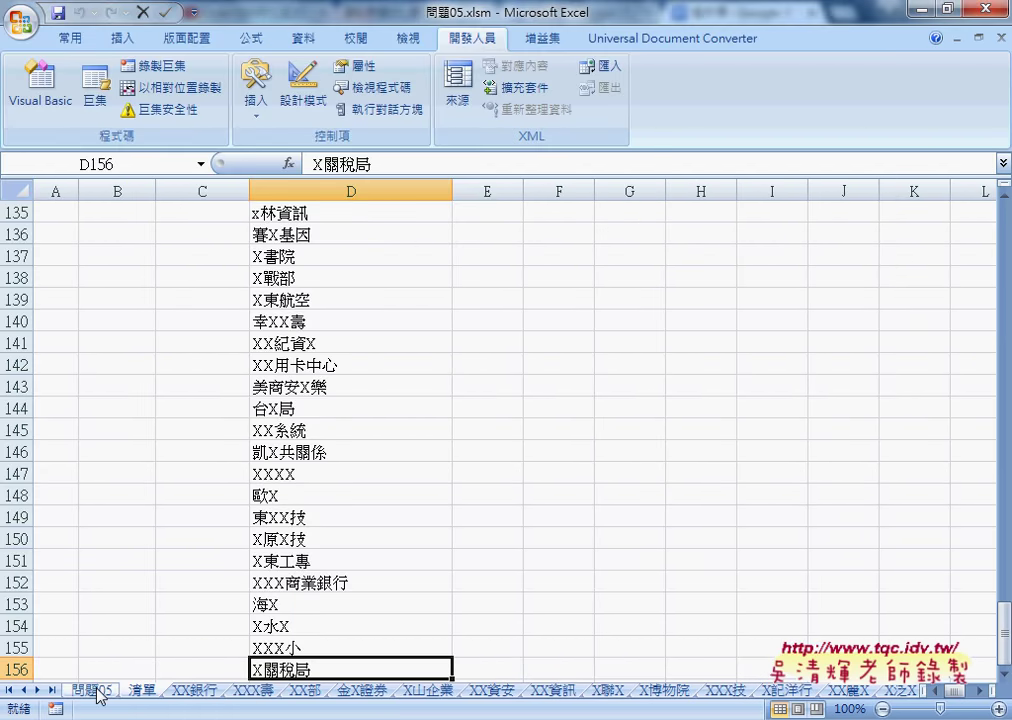
- On the 問題05 sheet, draw a Form Control button beneath the 批次篩選業務 button
click(96, 690)
click(256, 100)
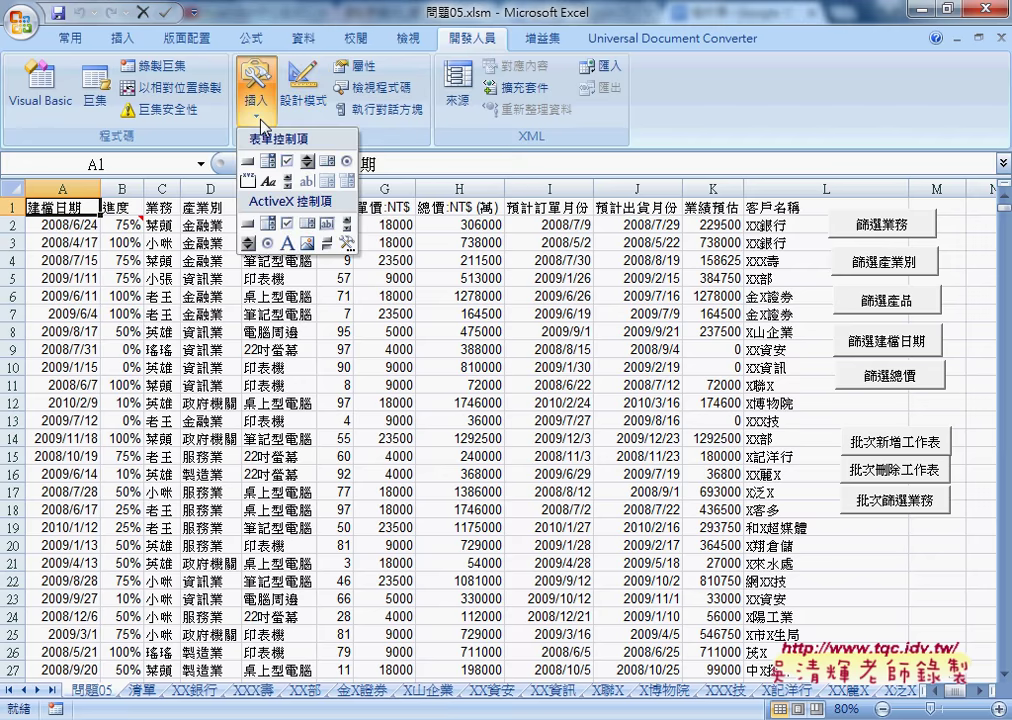
click(200, 140)
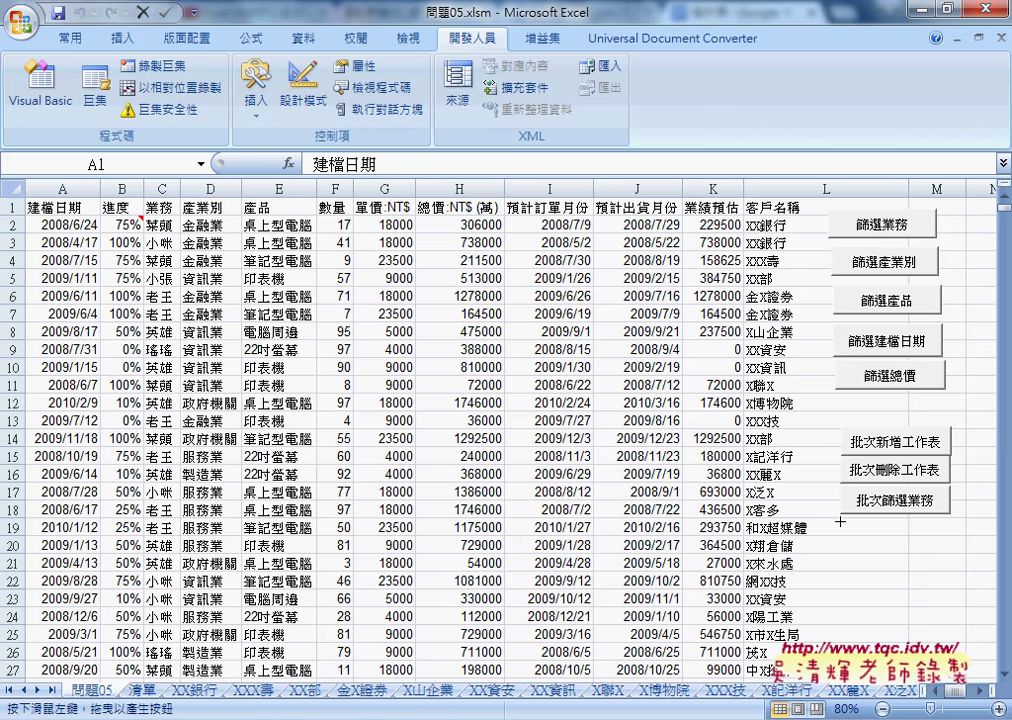
drag(840, 521, 975, 546)
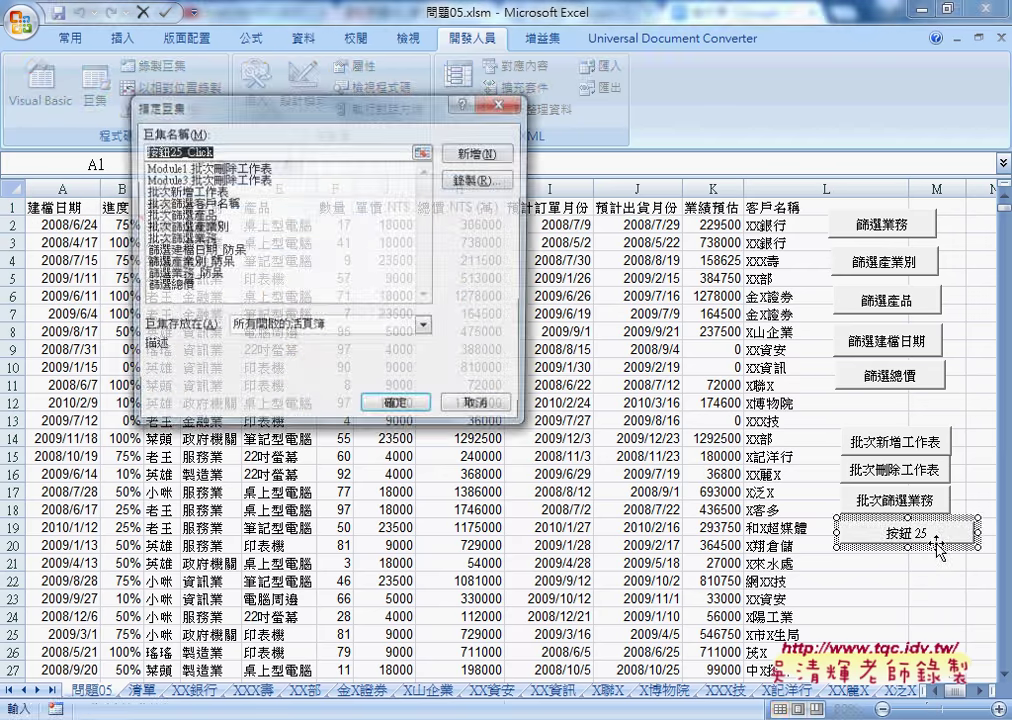
- Assign the 批次篩選客戶名稱 macro and paste its name as the button caption
click(224, 203)
right_click(193, 150)
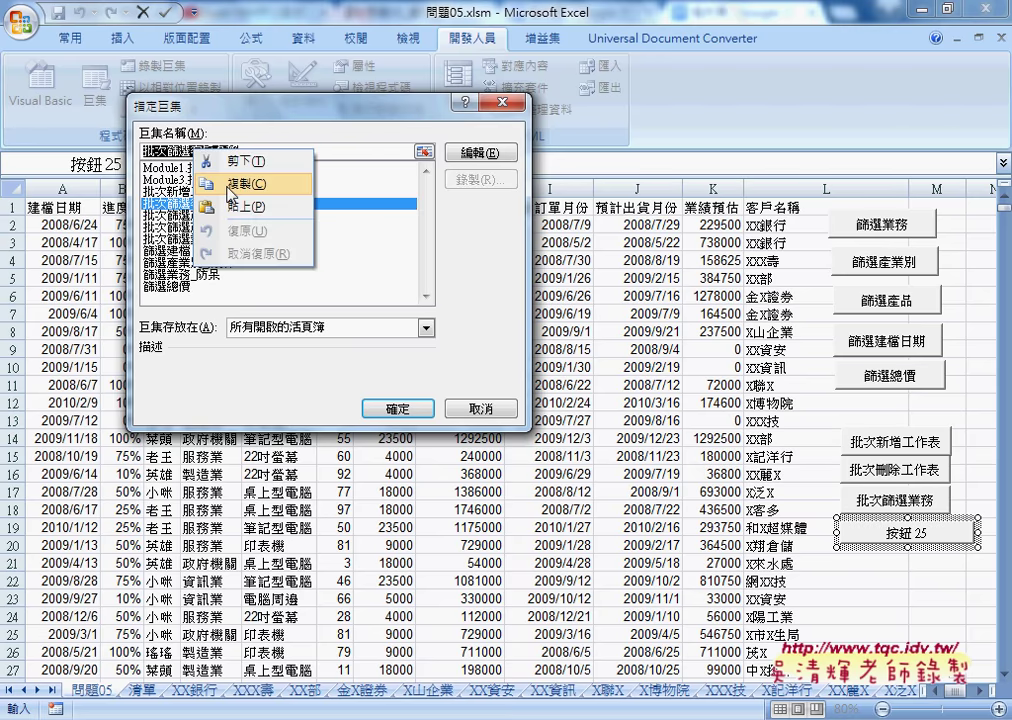
click(200, 140)
click(397, 408)
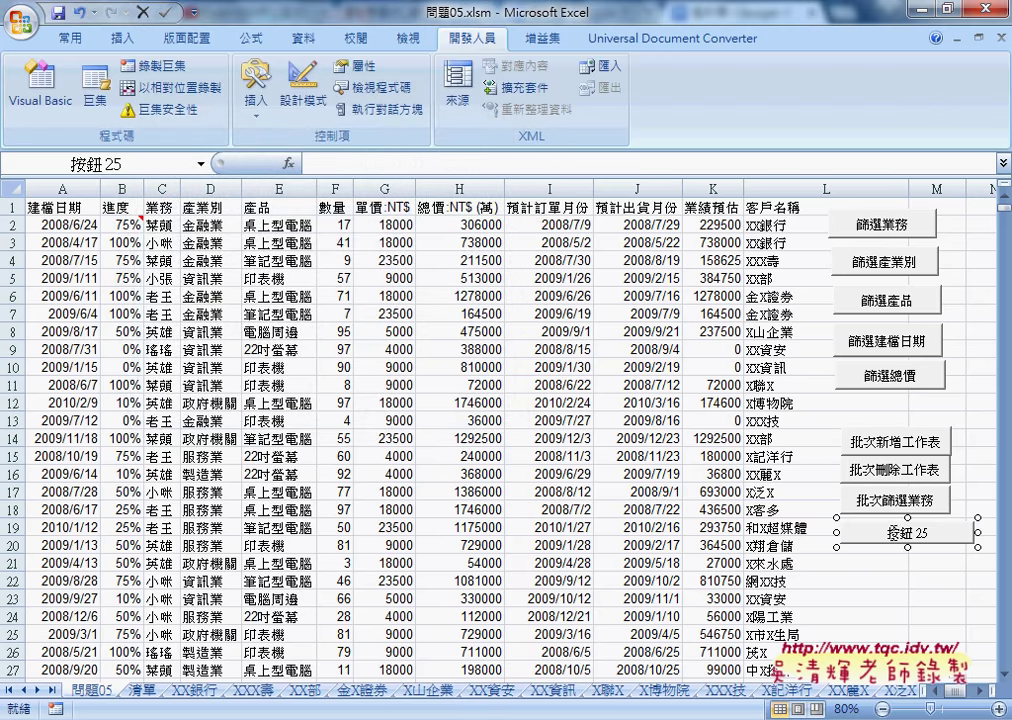
drag(877, 530, 937, 527)
key(ctrl+v)
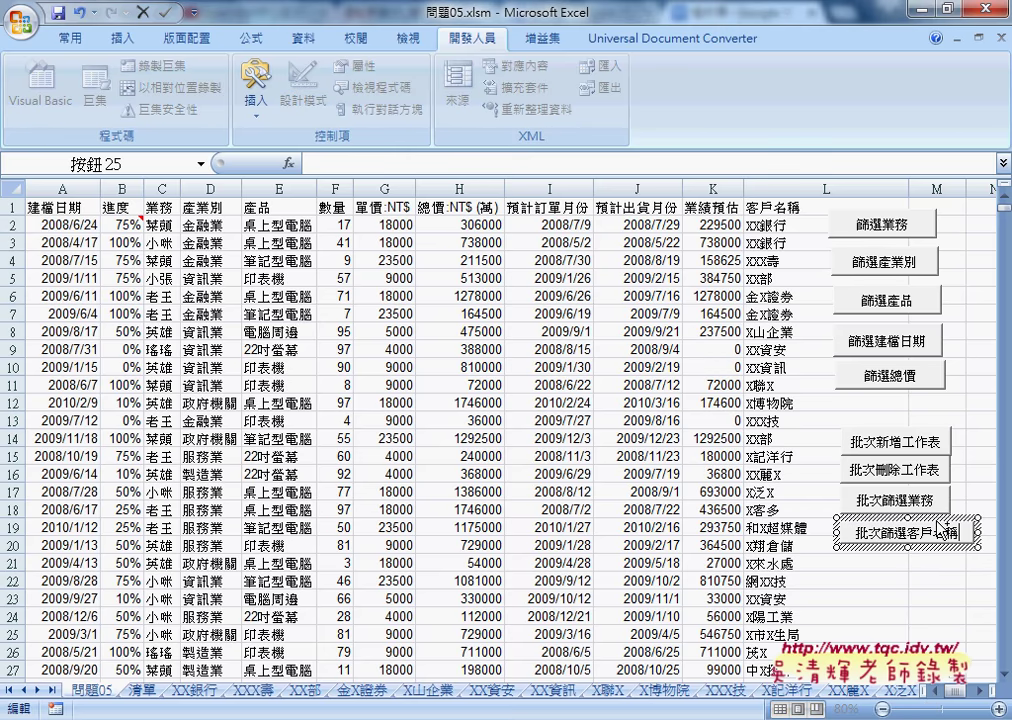
- Run the new button, dismiss the compile error, and spot the missing = after StatusBar in the reference
click(918, 579)
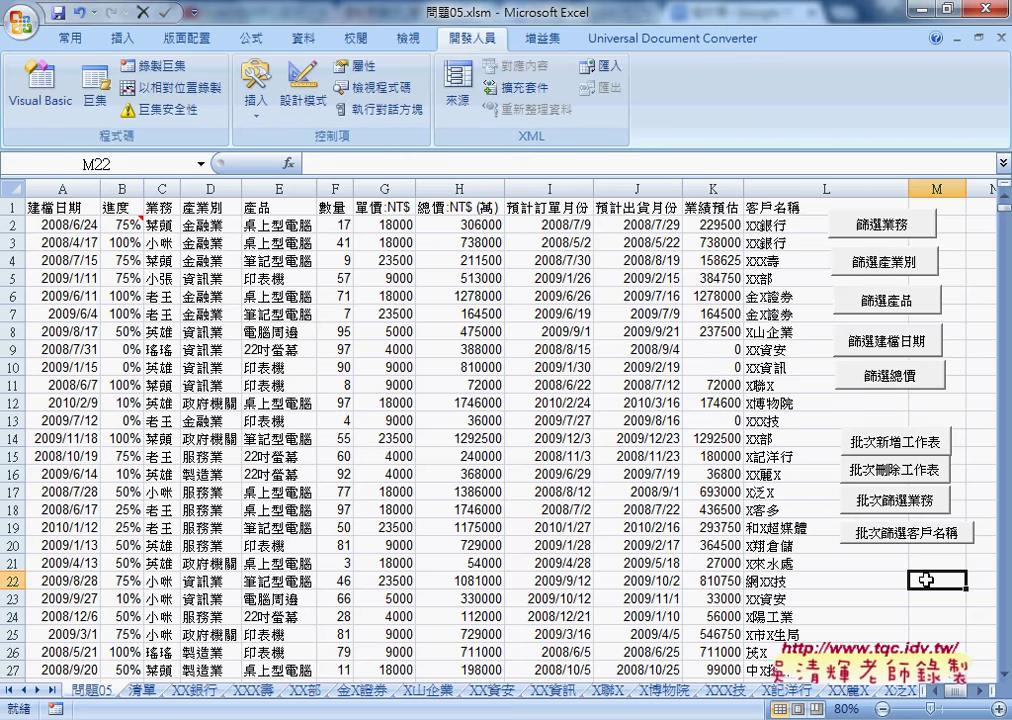
click(893, 540)
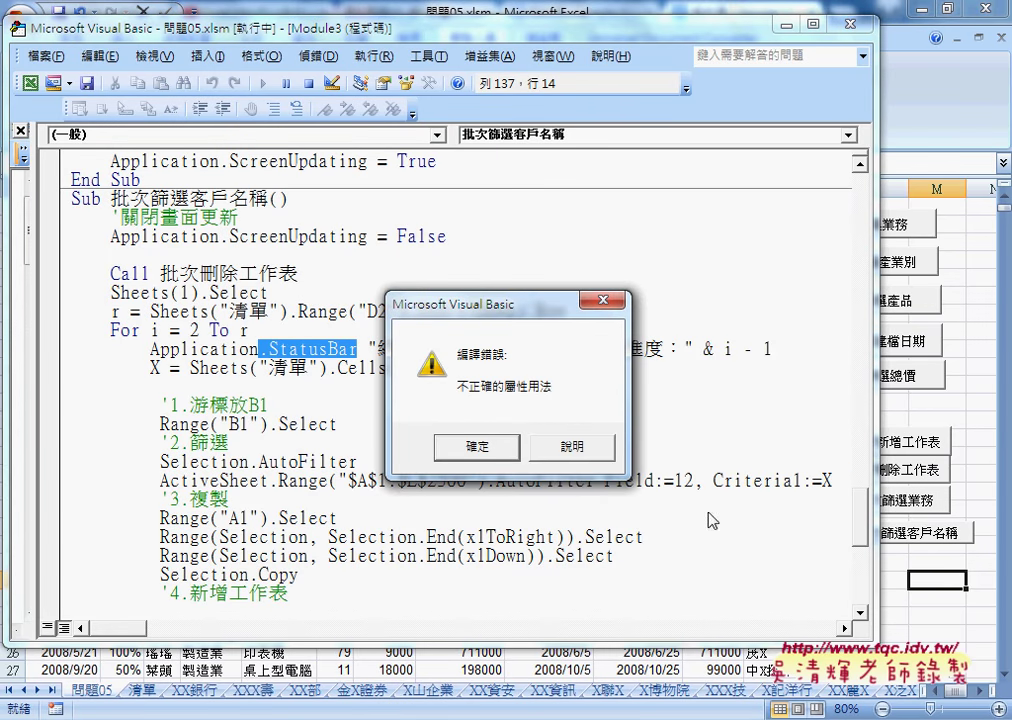
click(477, 446)
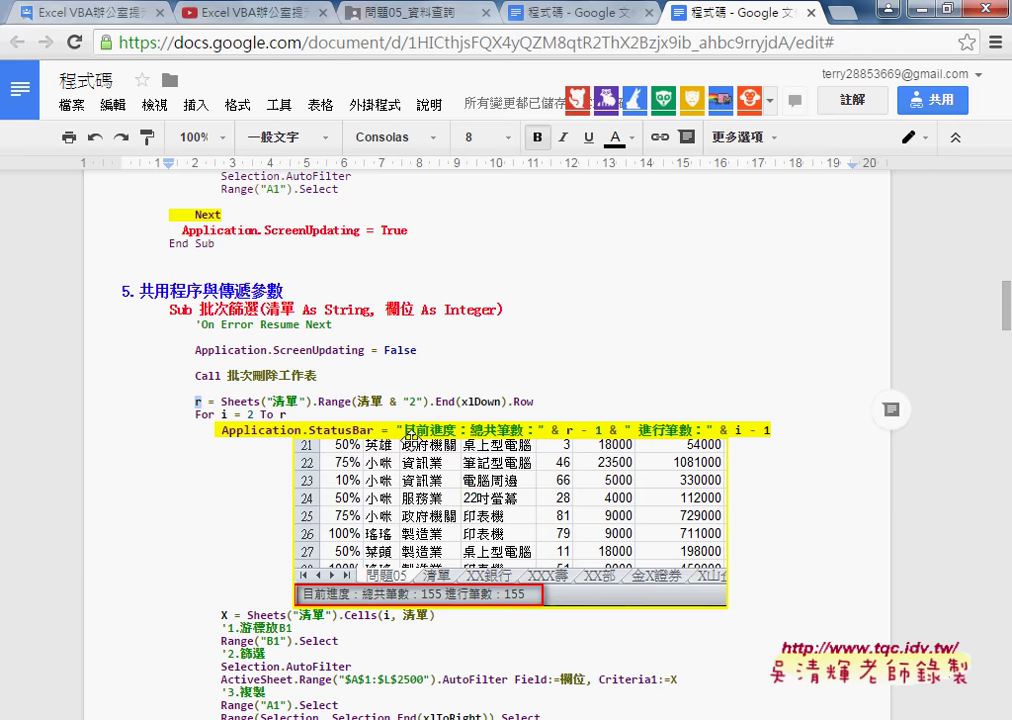
drag(380, 430, 397, 430)
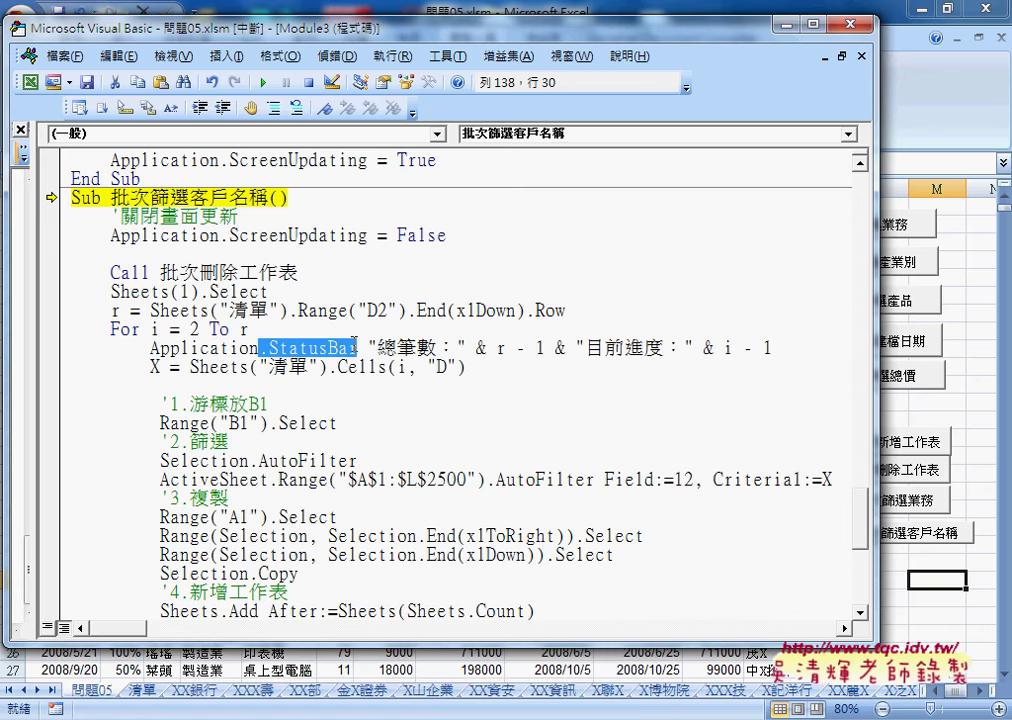
- Insert = right after Application.StatusBar on the loop line and check the corrected line
drag(358, 348, 368, 348)
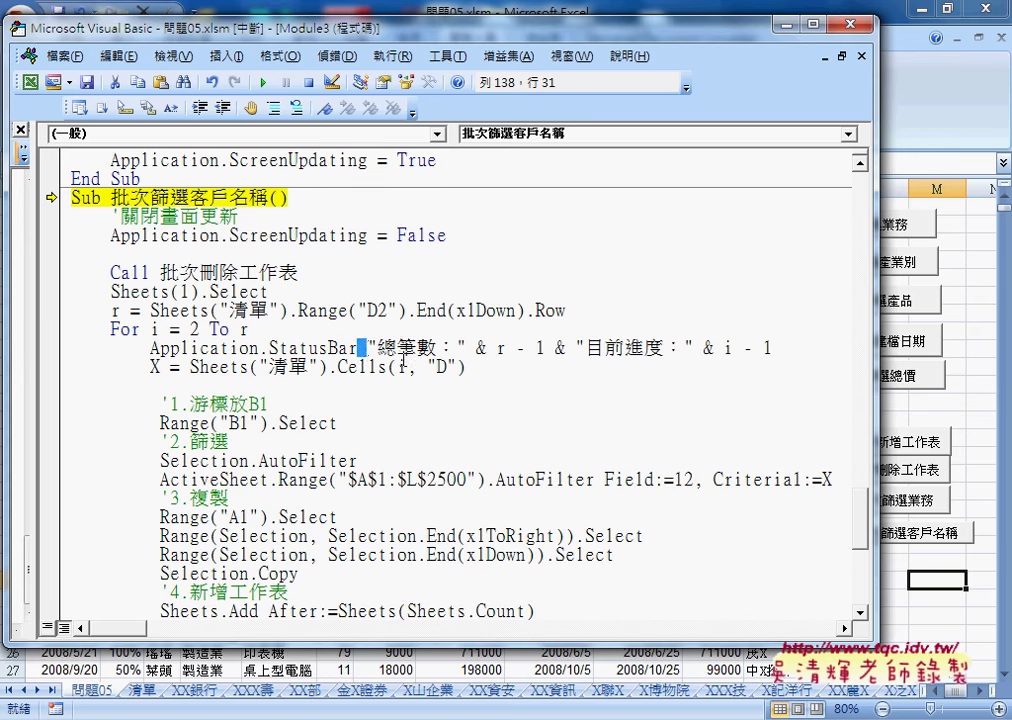
text(=)
click(389, 461)
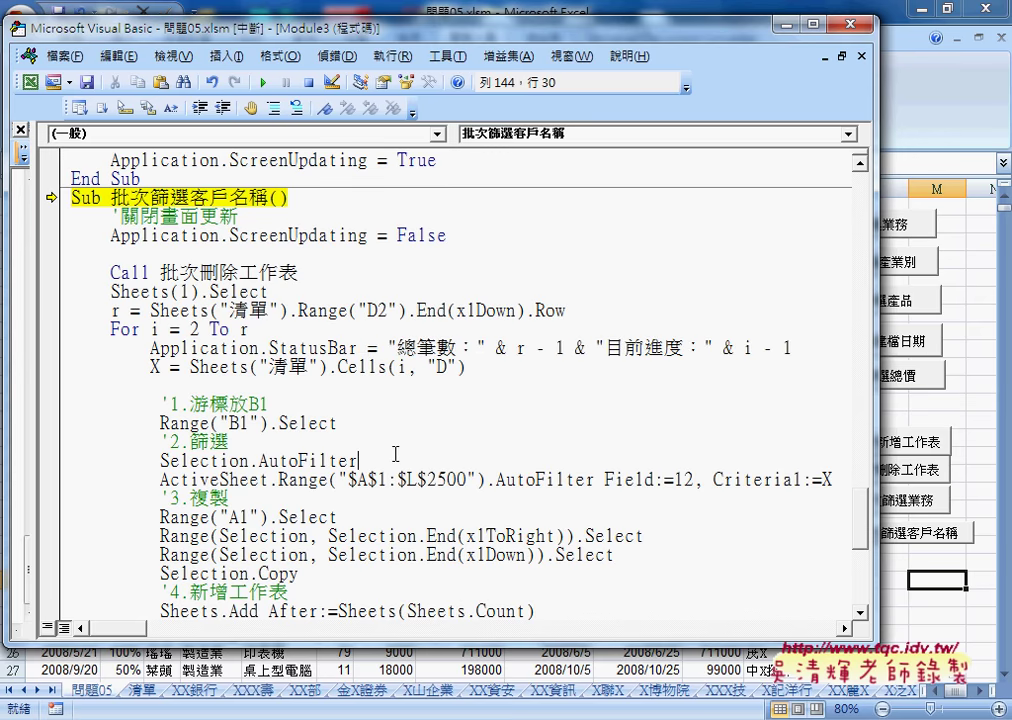
click(262, 348)
drag(262, 348, 360, 347)
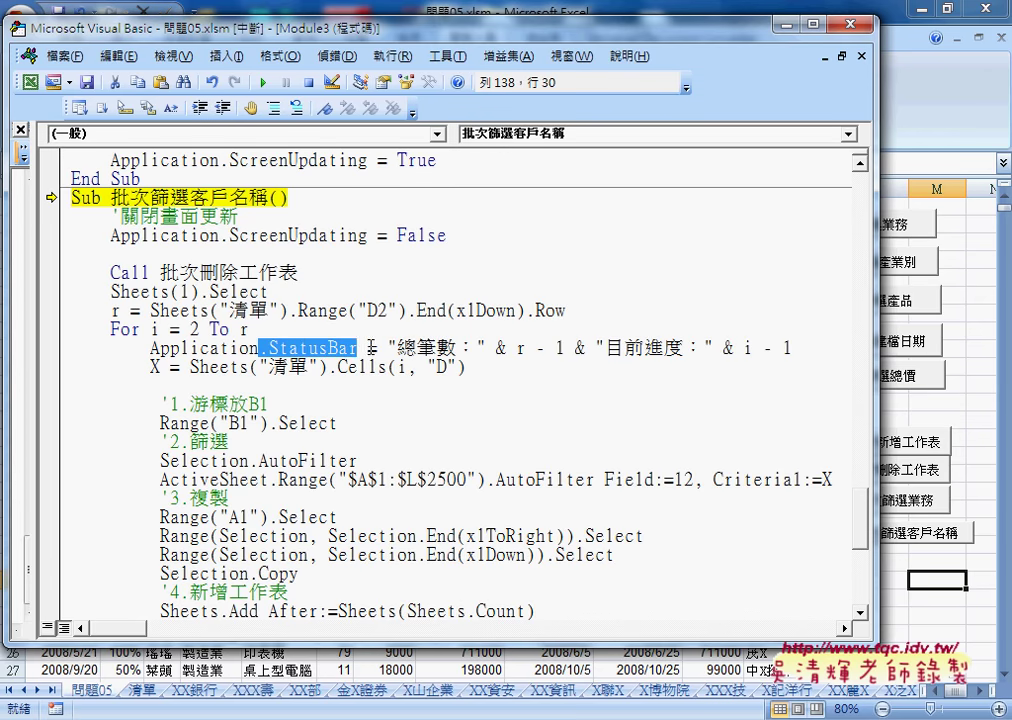
click(376, 347)
double_click(376, 347)
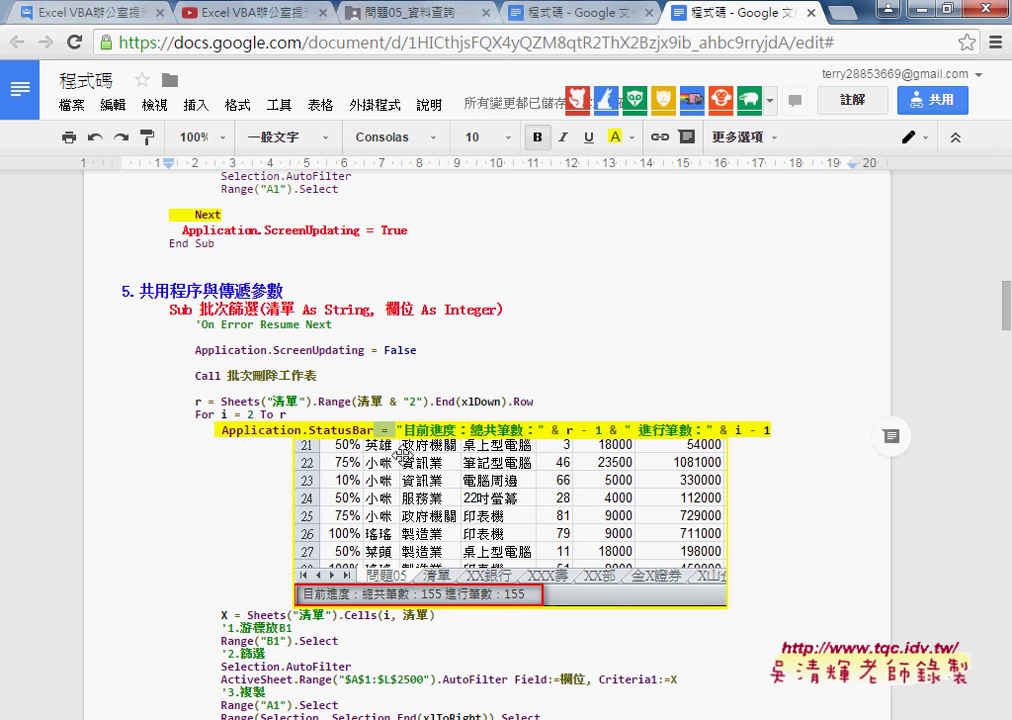
- Mark the equals sign after StatusBar in the reference code, then return to the VBA editor
click(391, 429)
click(393, 429)
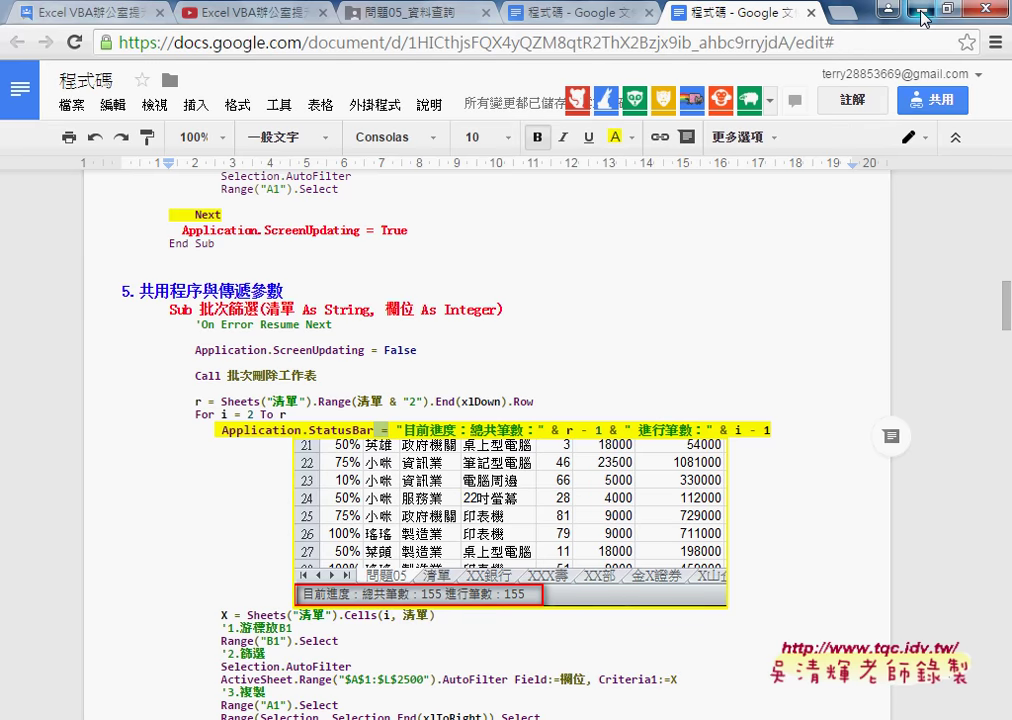
key(alt+Tab)
click(526, 406)
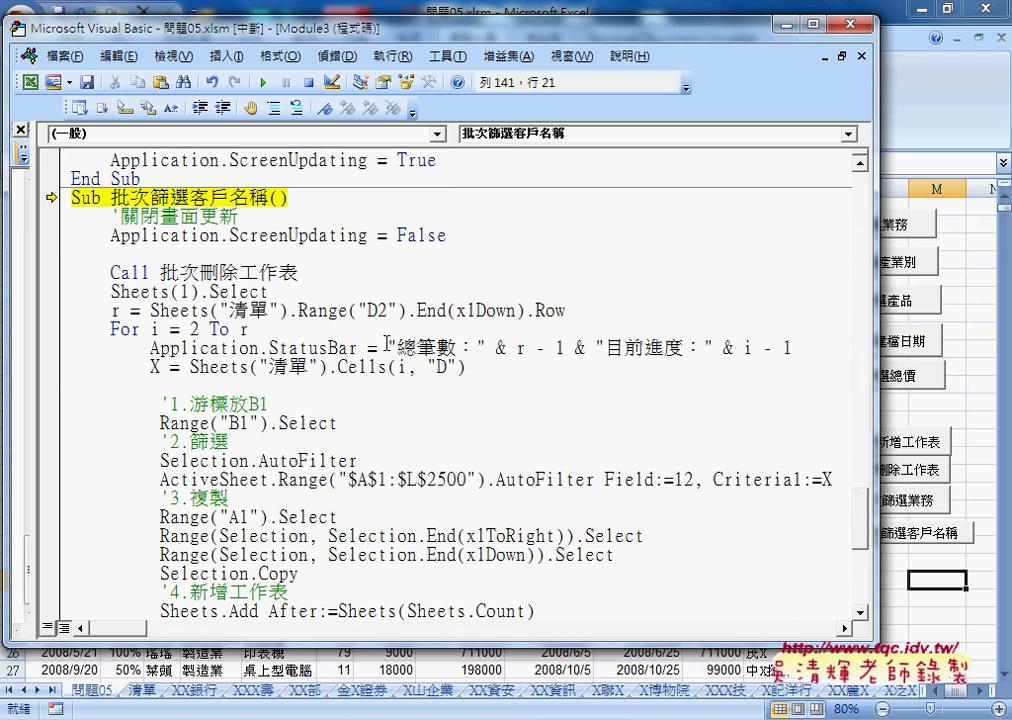
- Reset the paused macro and rerun 批次篩選客戶名稱 until the status bar shows 總筆數：155目前進度：155
click(271, 88)
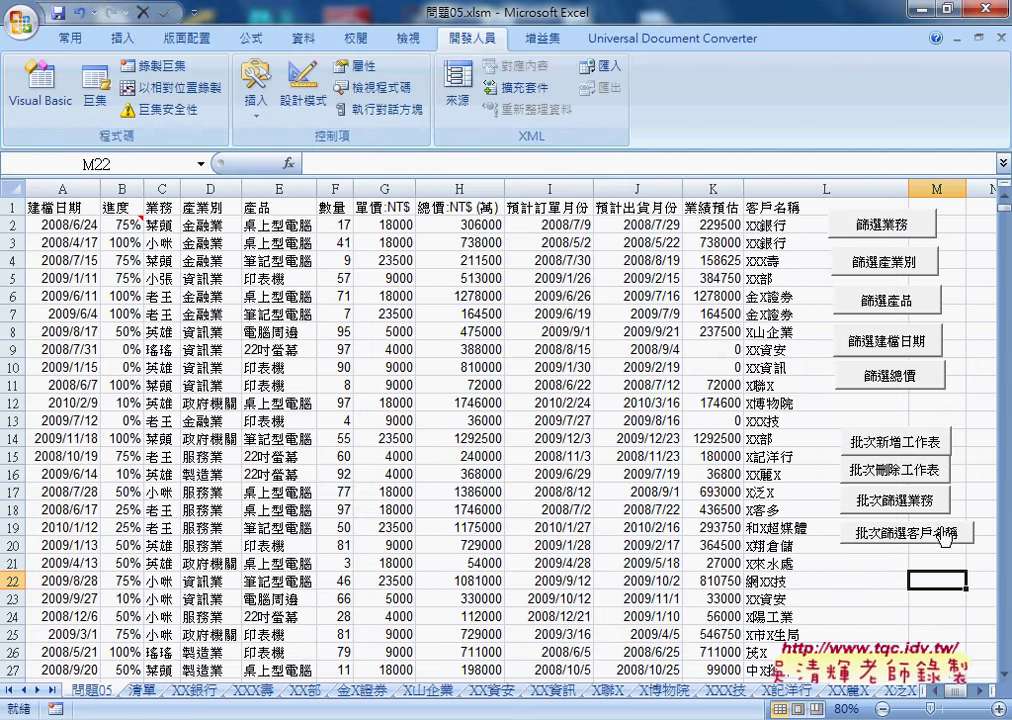
click(925, 537)
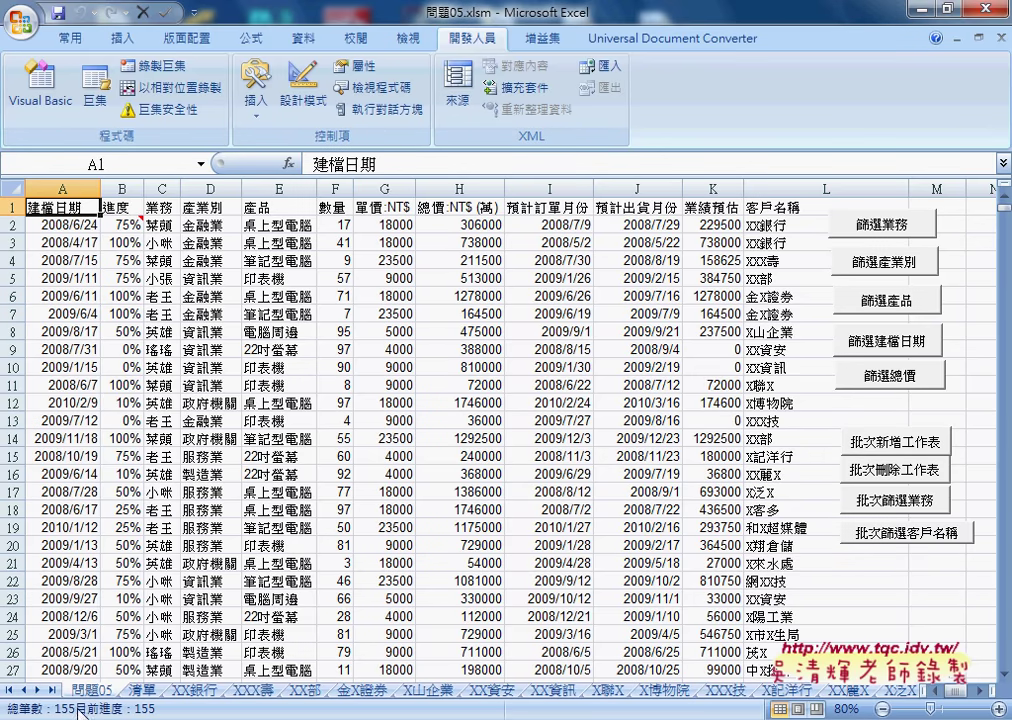
key(alt+F4)
- Review the button's StatusBar code via 指定巨集, then rerun 批次篩選客戶名稱 from the 問題05 sheet
right_click(847, 538)
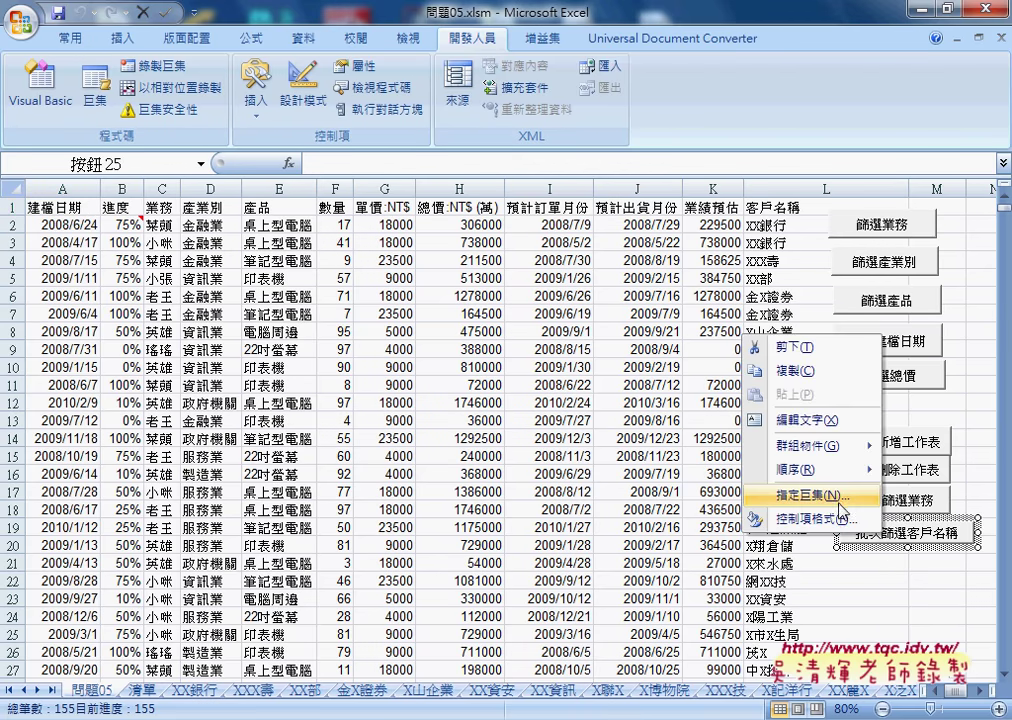
click(800, 495)
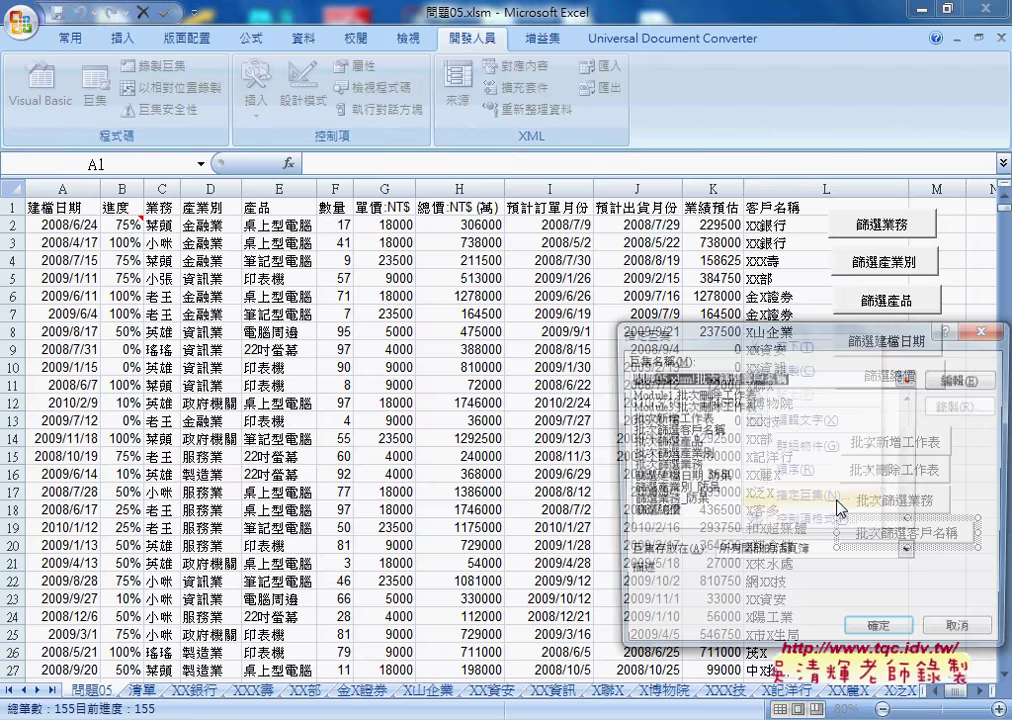
click(763, 299)
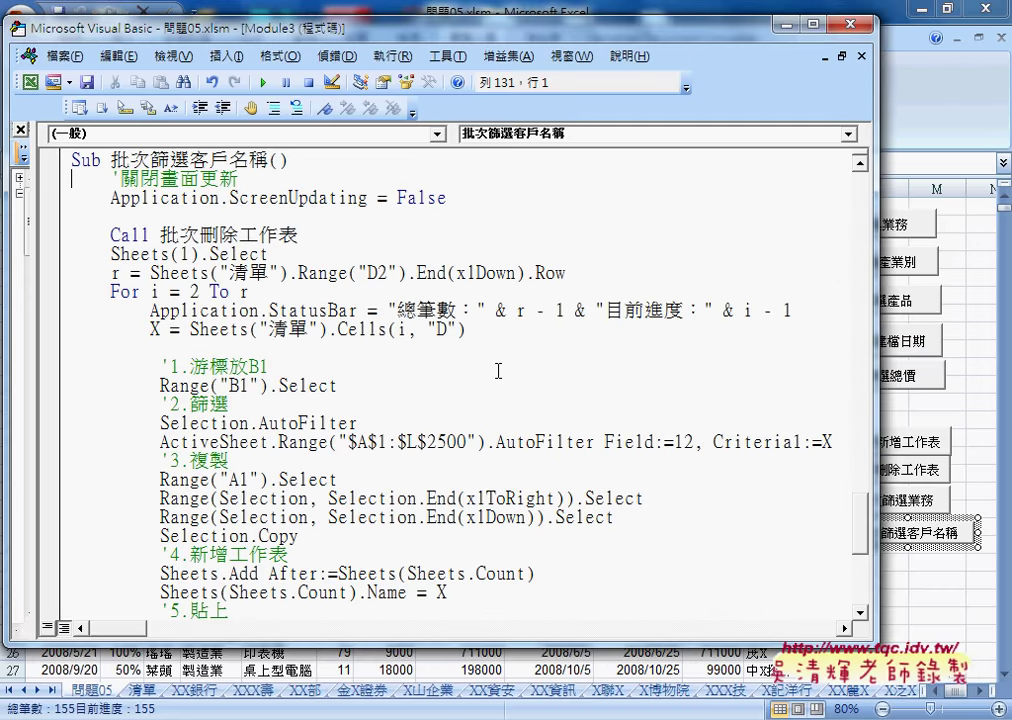
click(607, 312)
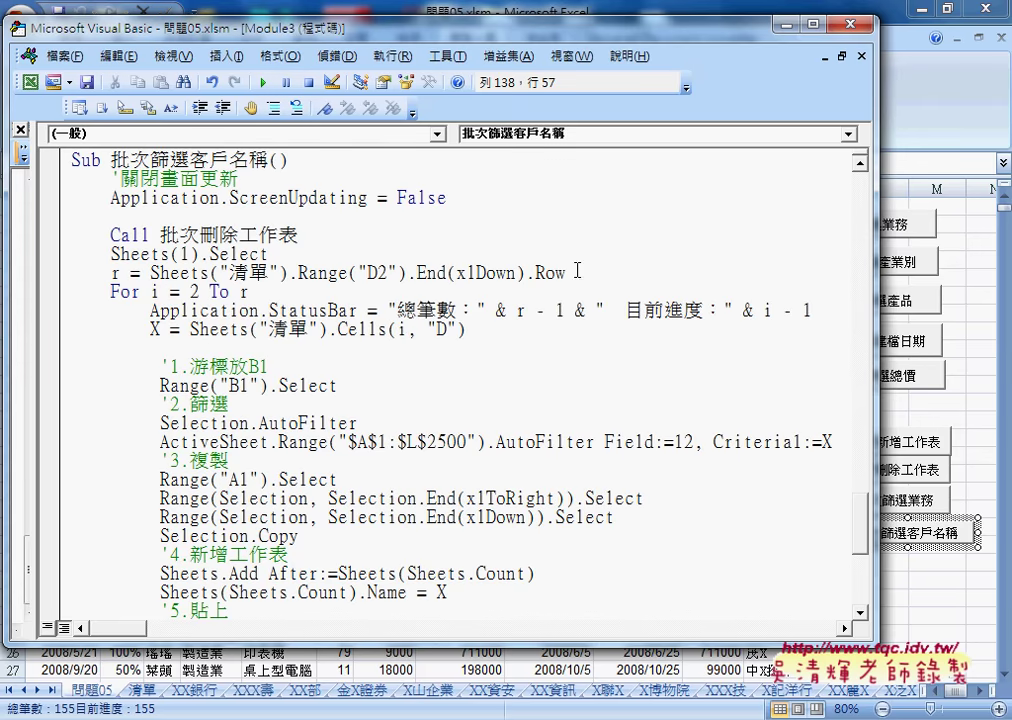
click(862, 24)
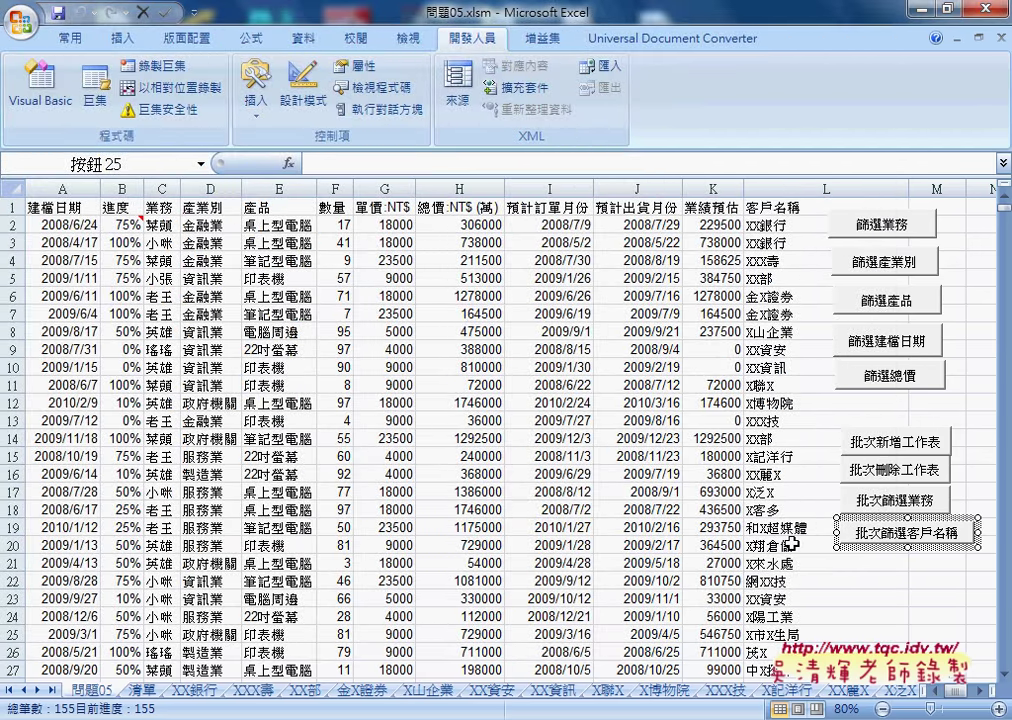
click(868, 533)
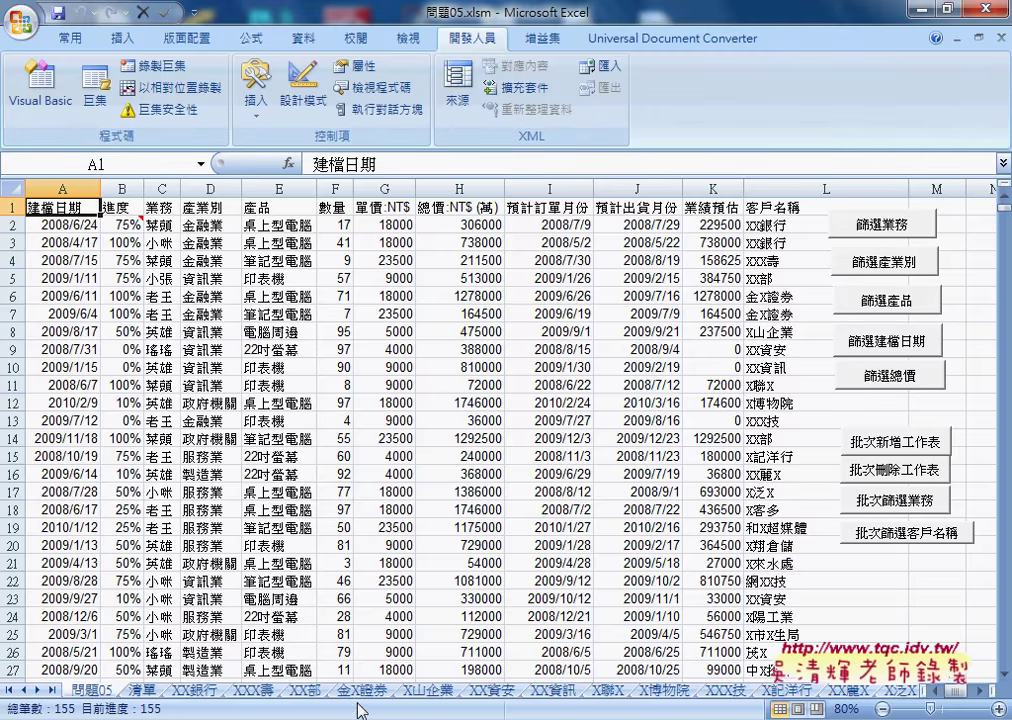
key(alt+Tab)
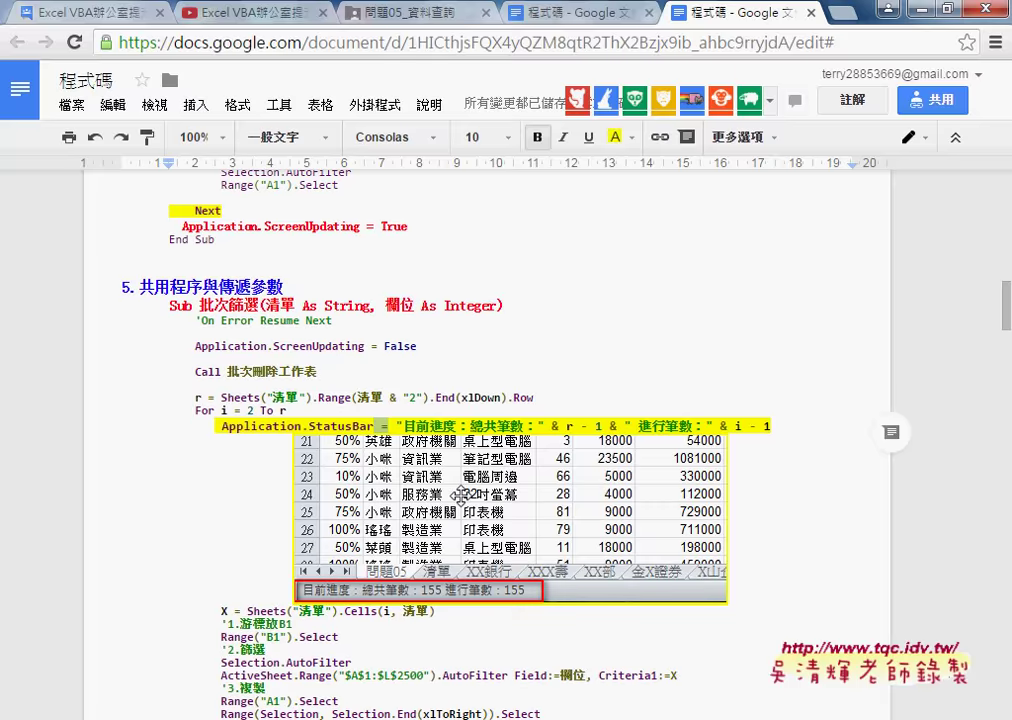
scroll(461, 495, down, 2)
scroll(461, 495, down, 5)
scroll(461, 495, down, 1)
scroll(461, 495, down, 4)
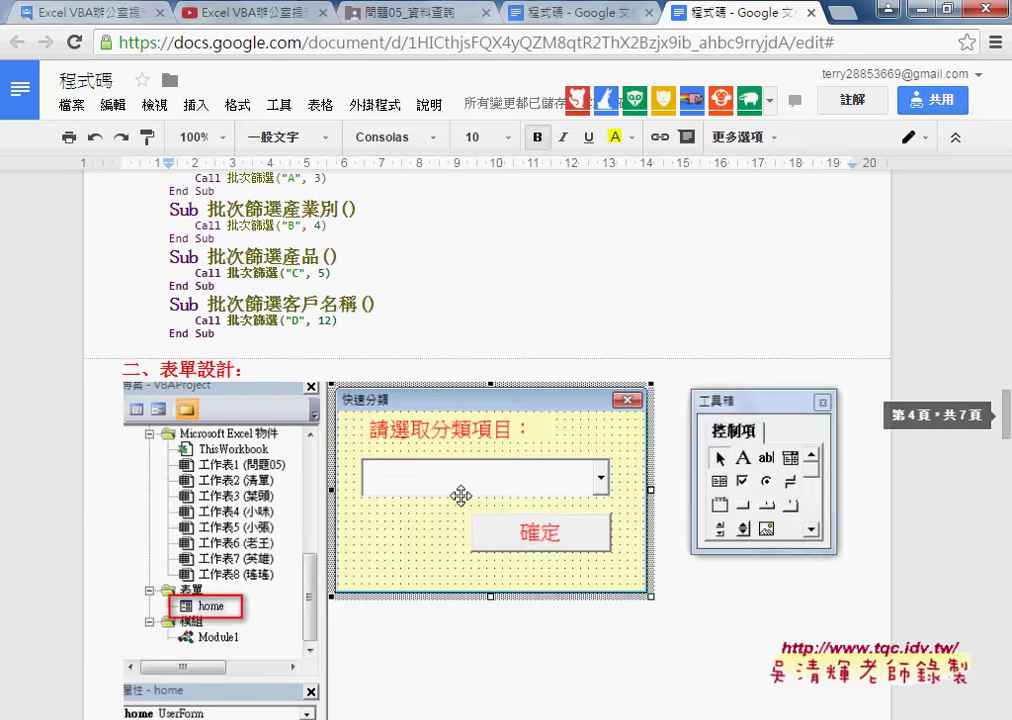
scroll(461, 495, down, 3)
scroll(461, 495, down, 1)
scroll(507, 478, down, 3)
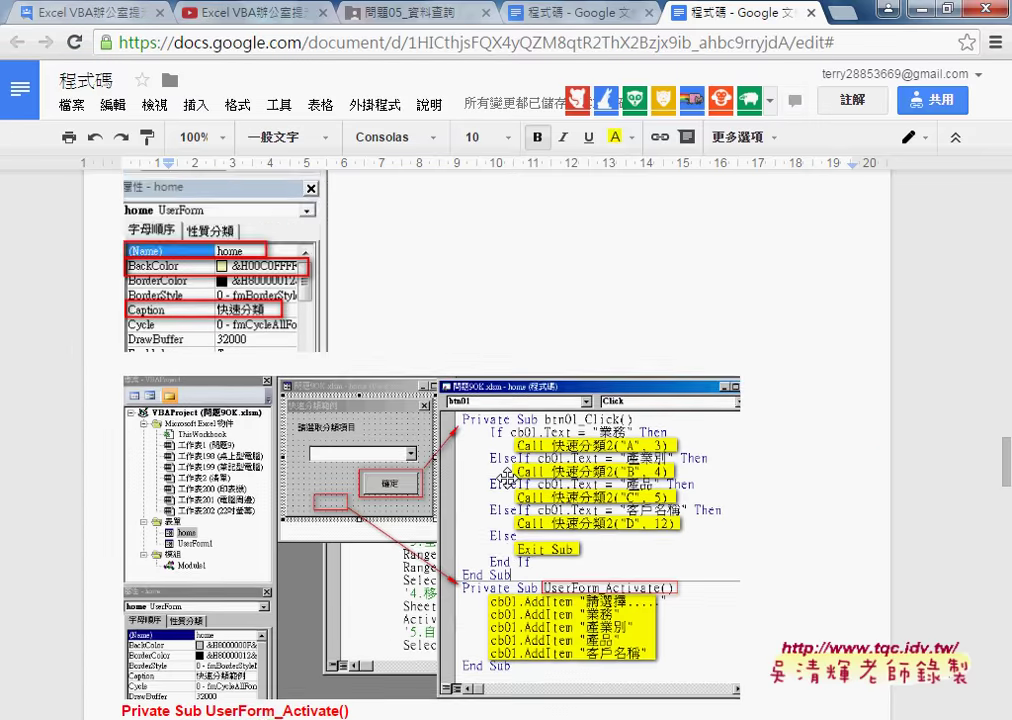
scroll(507, 478, down, 4)
scroll(507, 478, down, 5)
scroll(507, 478, down, 4)
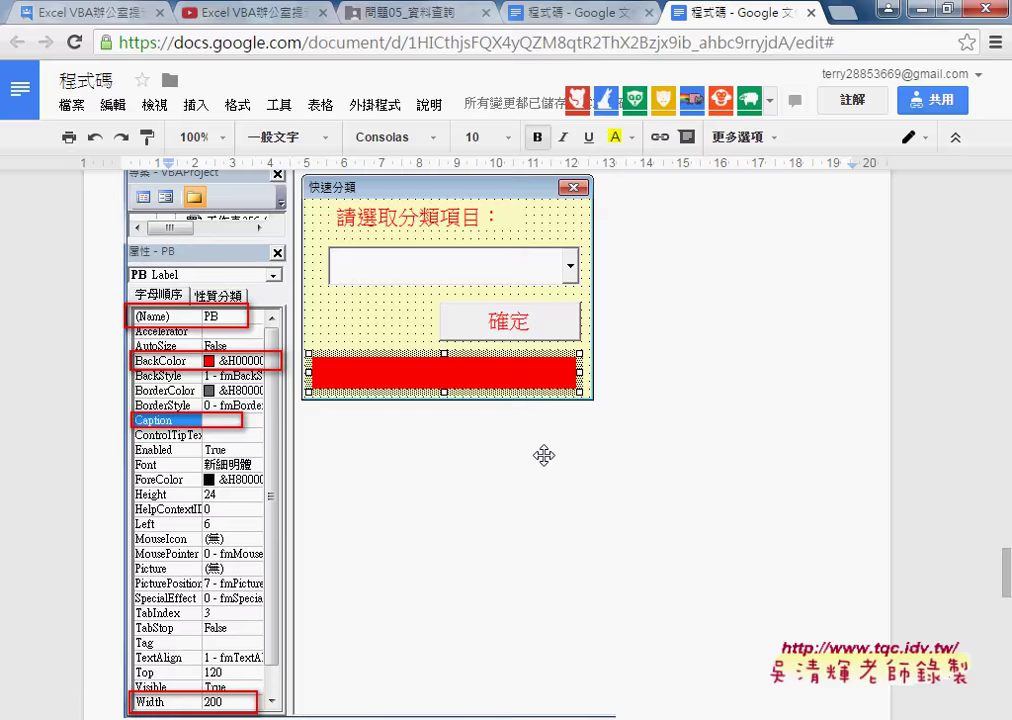
scroll(543, 456, down, 2)
scroll(543, 456, down, 2)
scroll(543, 456, down, 1)
scroll(543, 456, up, 3)
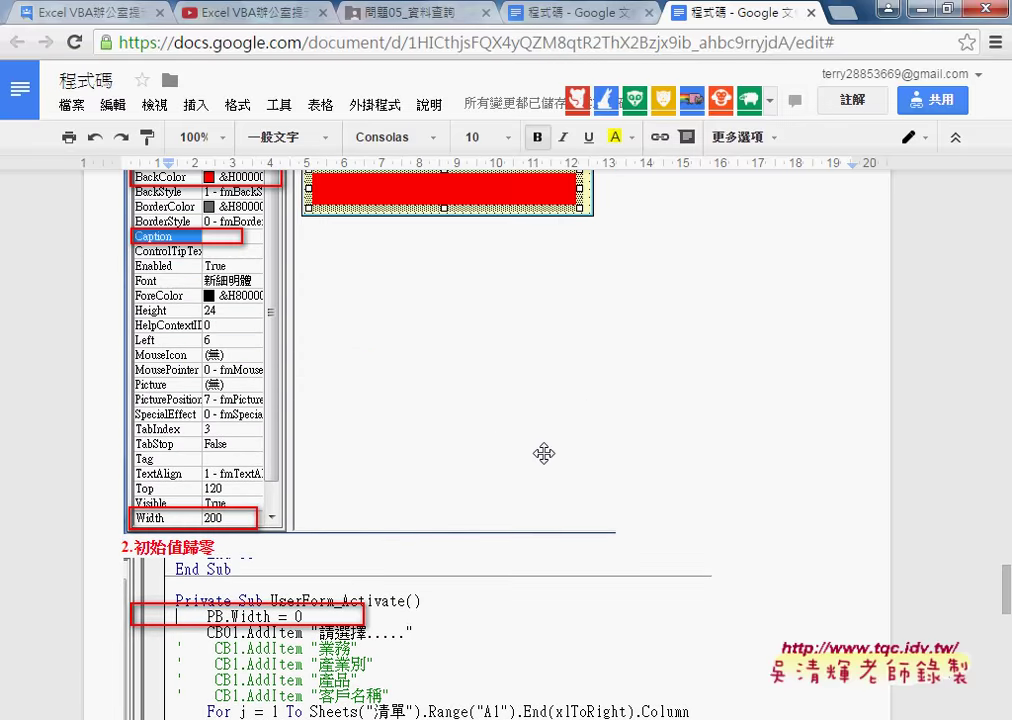
scroll(543, 456, up, 3)
scroll(543, 456, up, 5)
scroll(546, 454, up, 1)
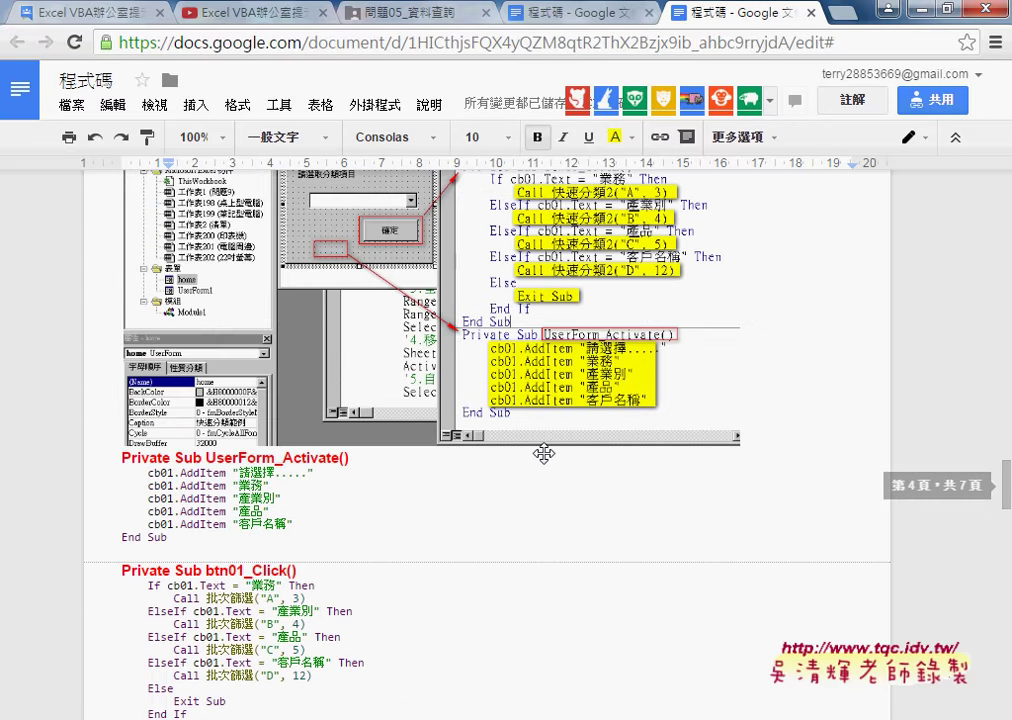
scroll(546, 454, up, 2)
scroll(546, 454, up, 1)
scroll(546, 454, up, 2)
scroll(543, 454, up, 2)
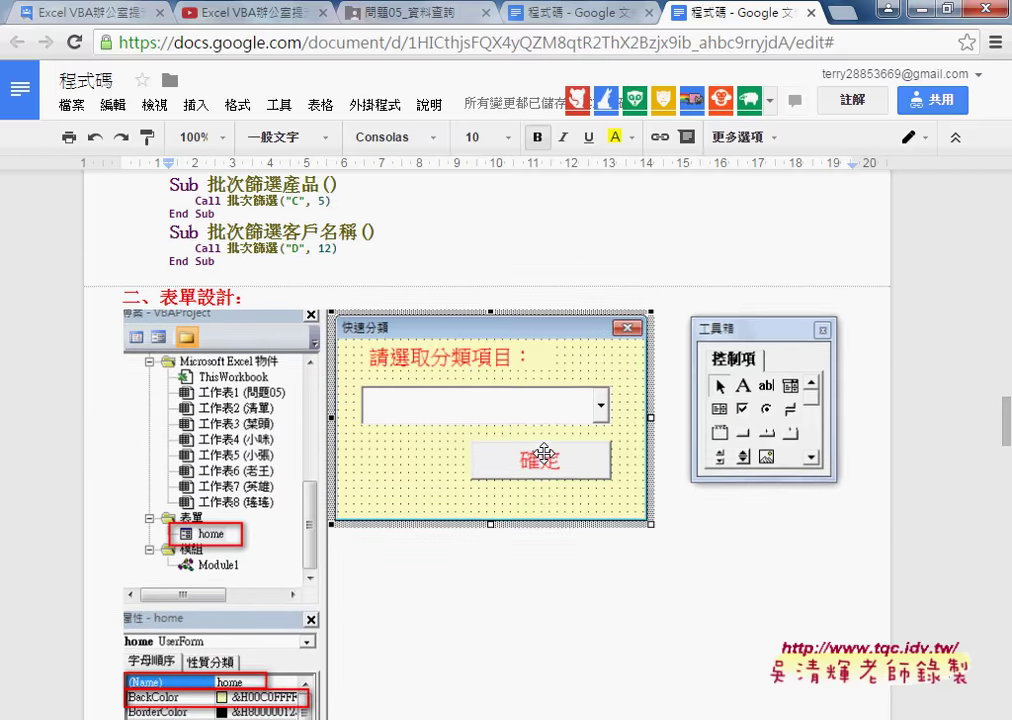
scroll(543, 454, up, 2)
scroll(543, 454, up, 2)
scroll(543, 454, up, 1)
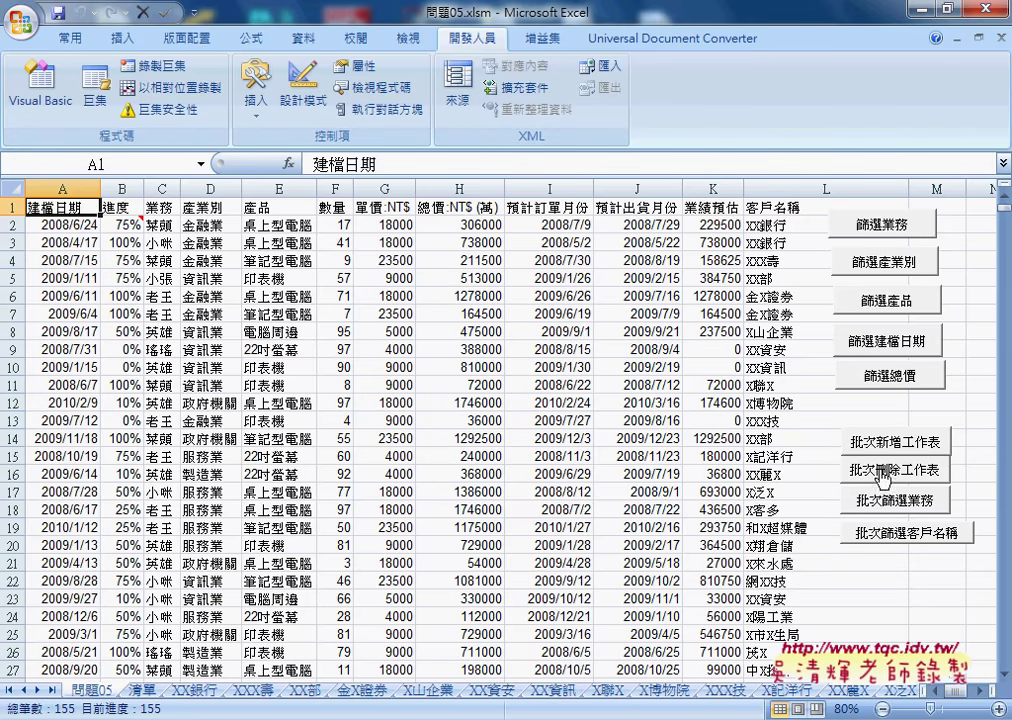
- Check the 清單 customer list, then run the 批次篩選業務 button on 問題05 twice
click(142, 694)
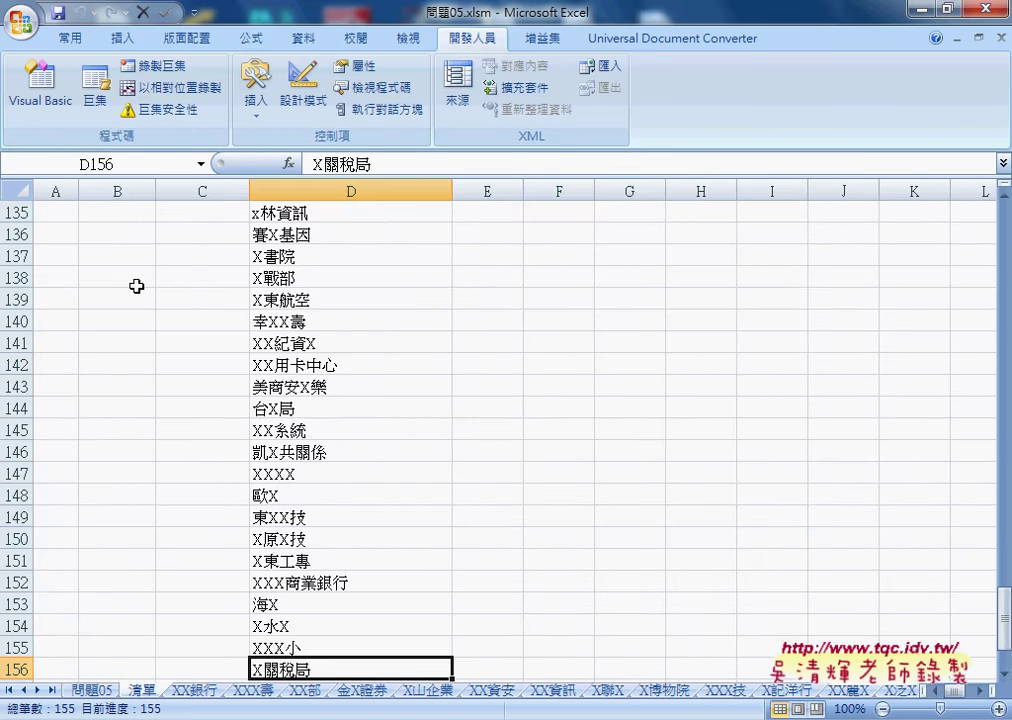
scroll(138, 285, up, 8)
scroll(138, 285, up, 9)
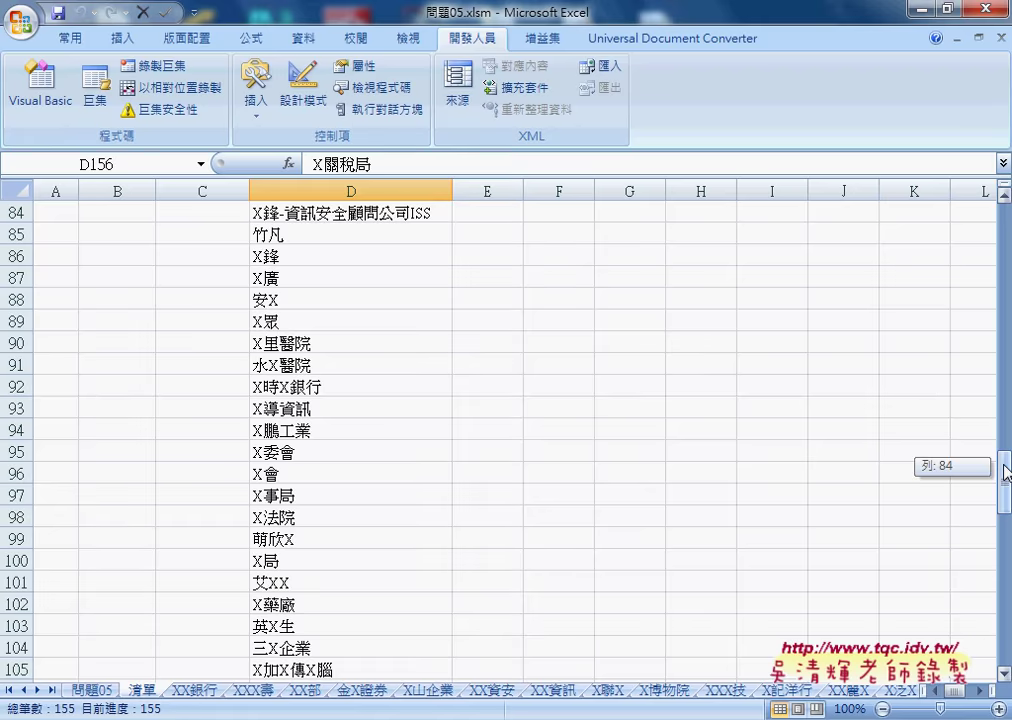
scroll(928, 394, up, 20)
scroll(928, 394, up, 1)
click(96, 690)
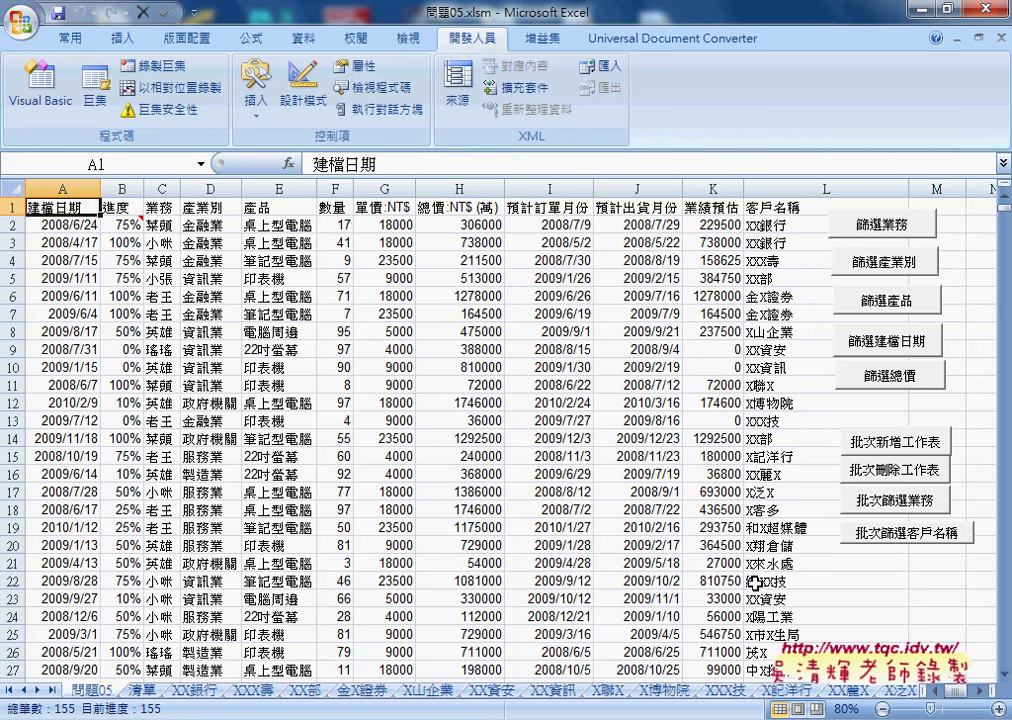
click(908, 500)
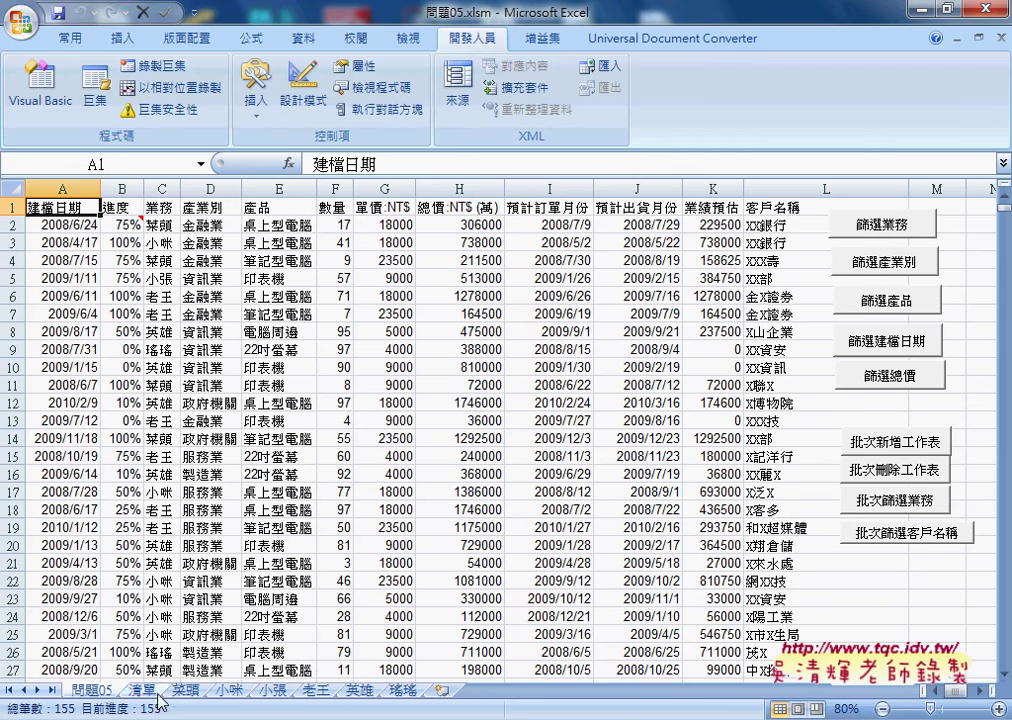
click(882, 500)
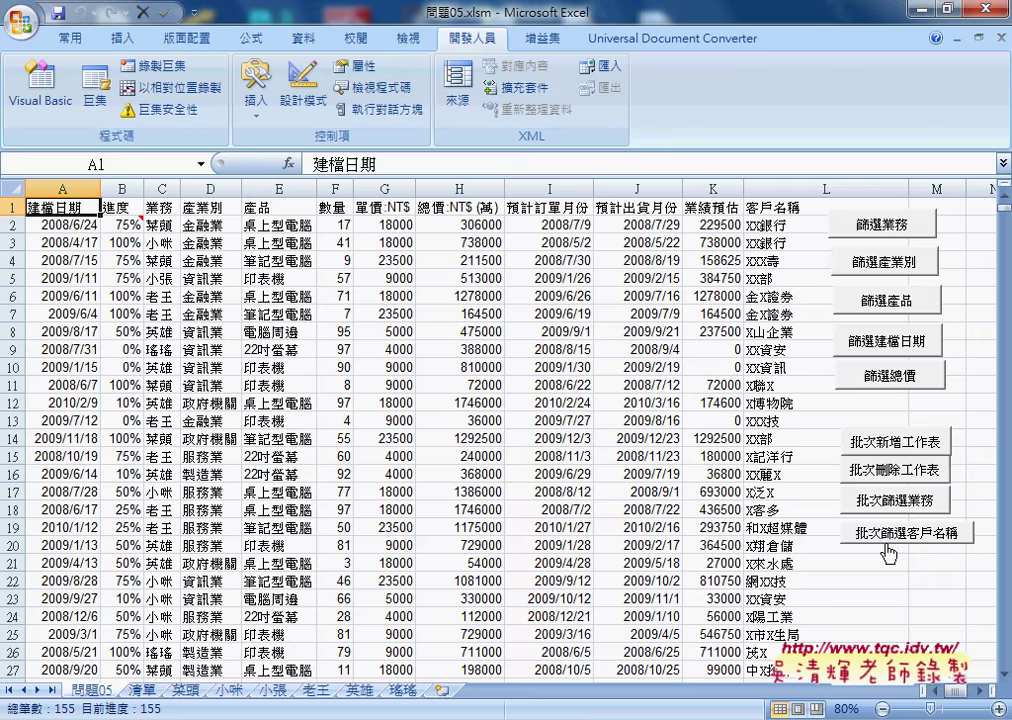
- Open the 批次篩選客戶名稱 button's macro code, select its StatusBar line, and scroll up through the other macros
right_click(930, 534)
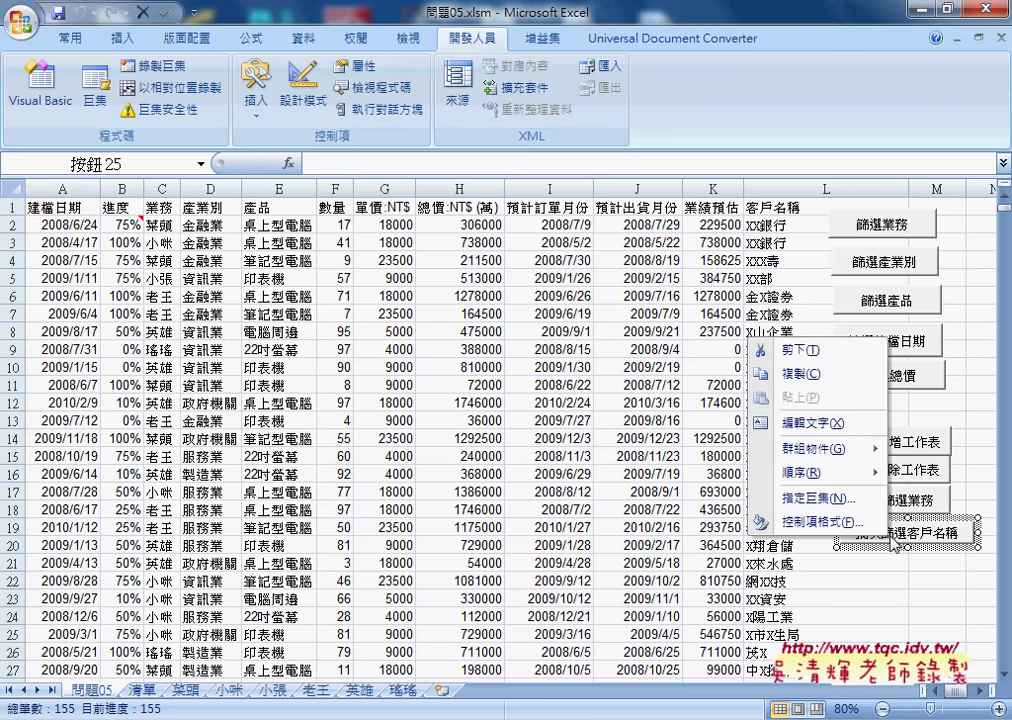
click(857, 505)
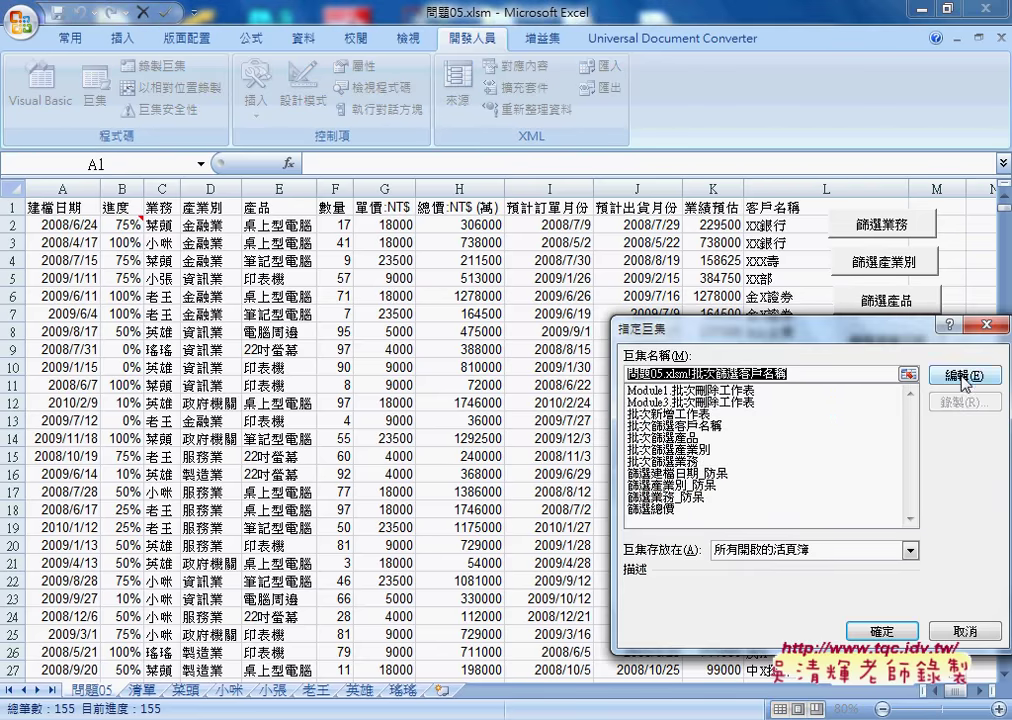
click(968, 442)
drag(150, 310, 817, 314)
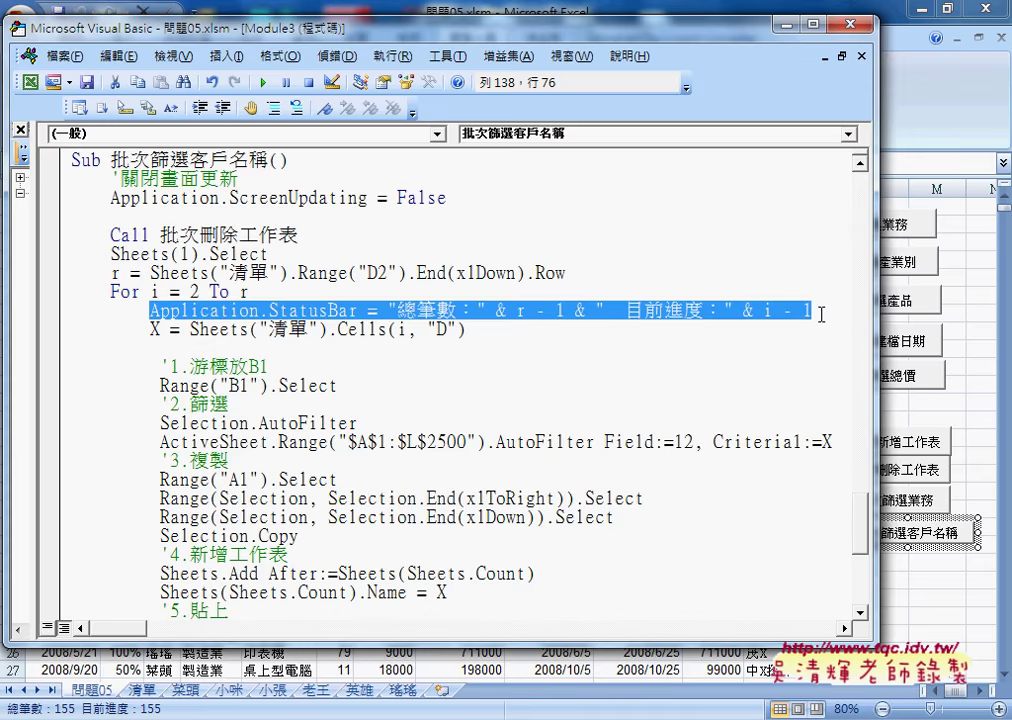
scroll(622, 298, up, 4)
scroll(773, 381, up, 6)
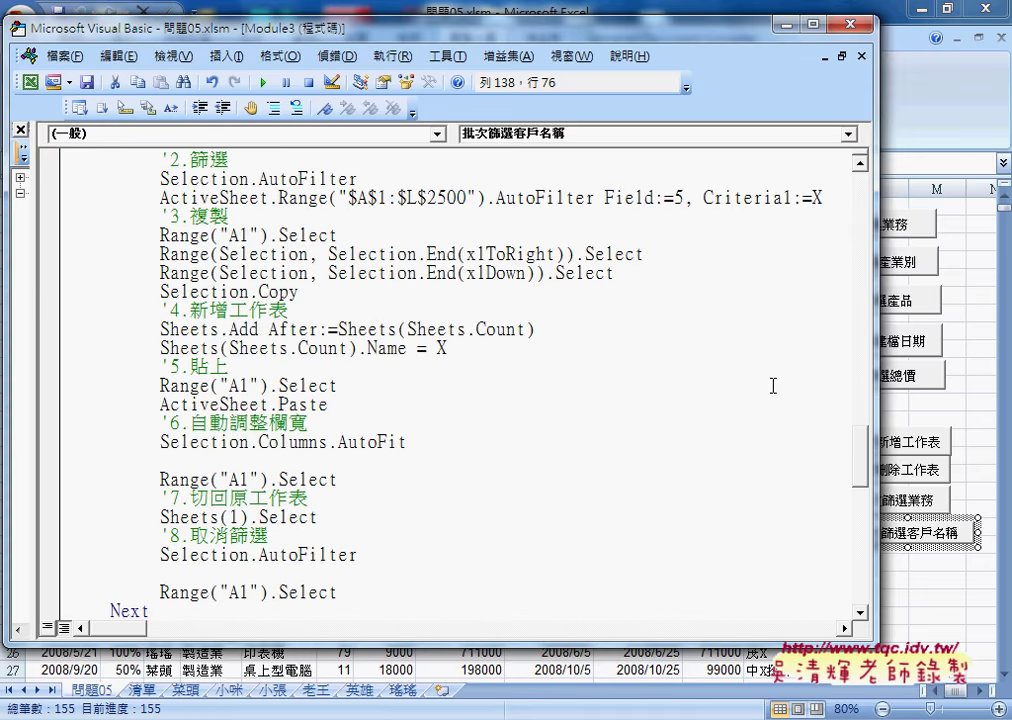
scroll(773, 383, up, 3)
scroll(773, 385, up, 6)
scroll(773, 385, up, 5)
scroll(773, 385, up, 8)
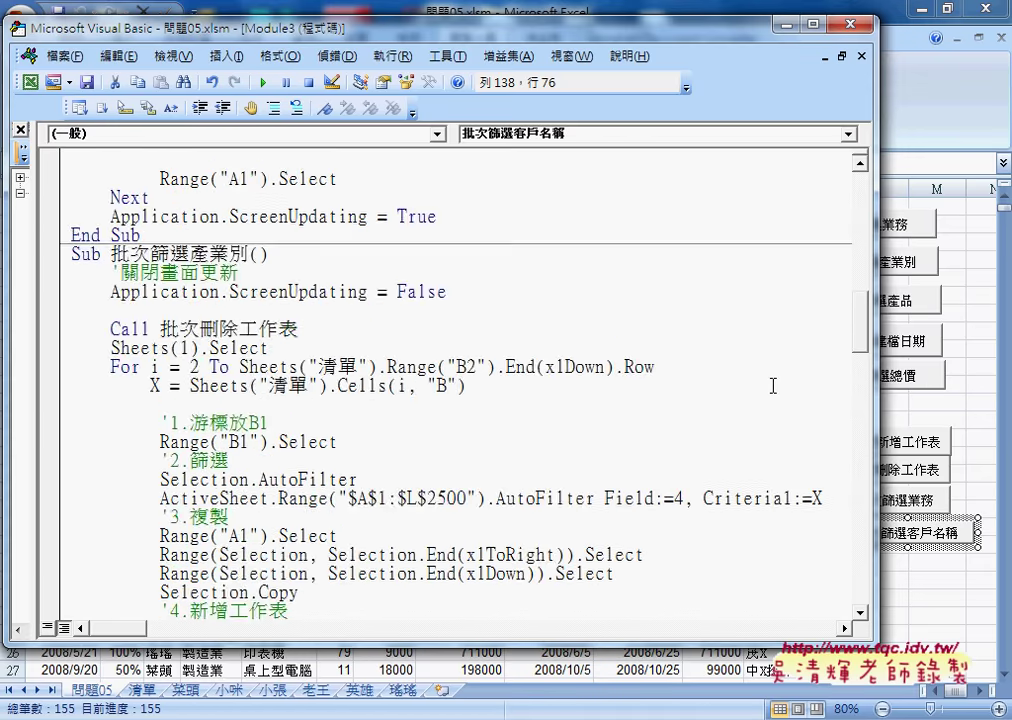
scroll(773, 385, up, 2)
scroll(773, 385, up, 3)
scroll(375, 377, up, 5)
scroll(375, 377, up, 2)
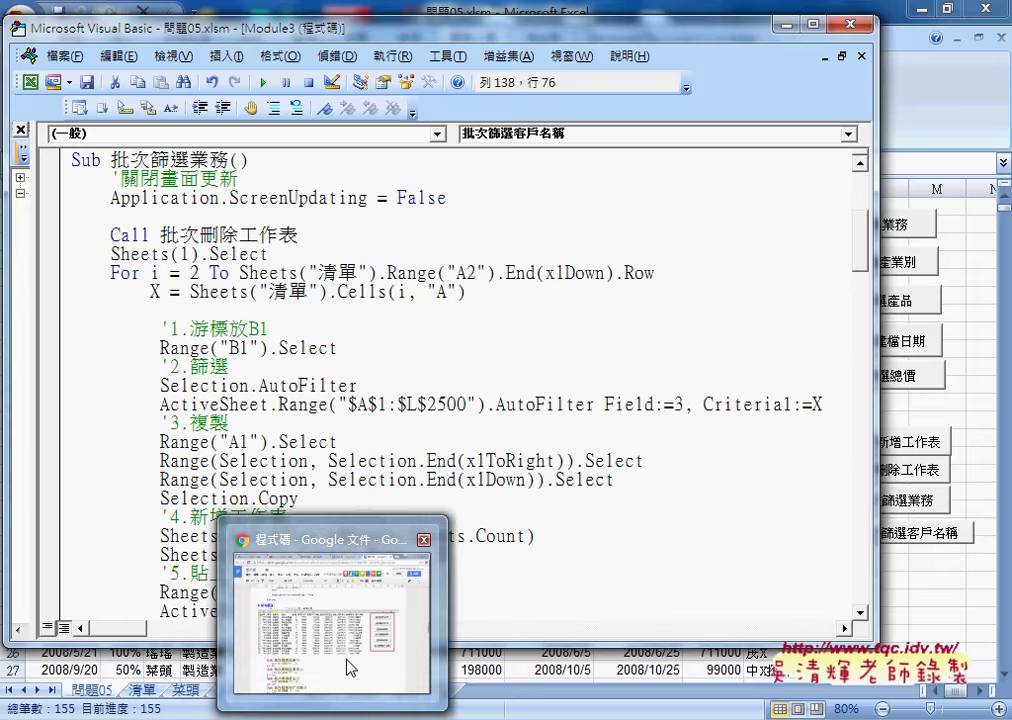
- Return to the Google Docs course notes and scroll up to section 5's shared procedure
click(346, 666)
scroll(431, 508, up, 3)
scroll(431, 508, up, 3)
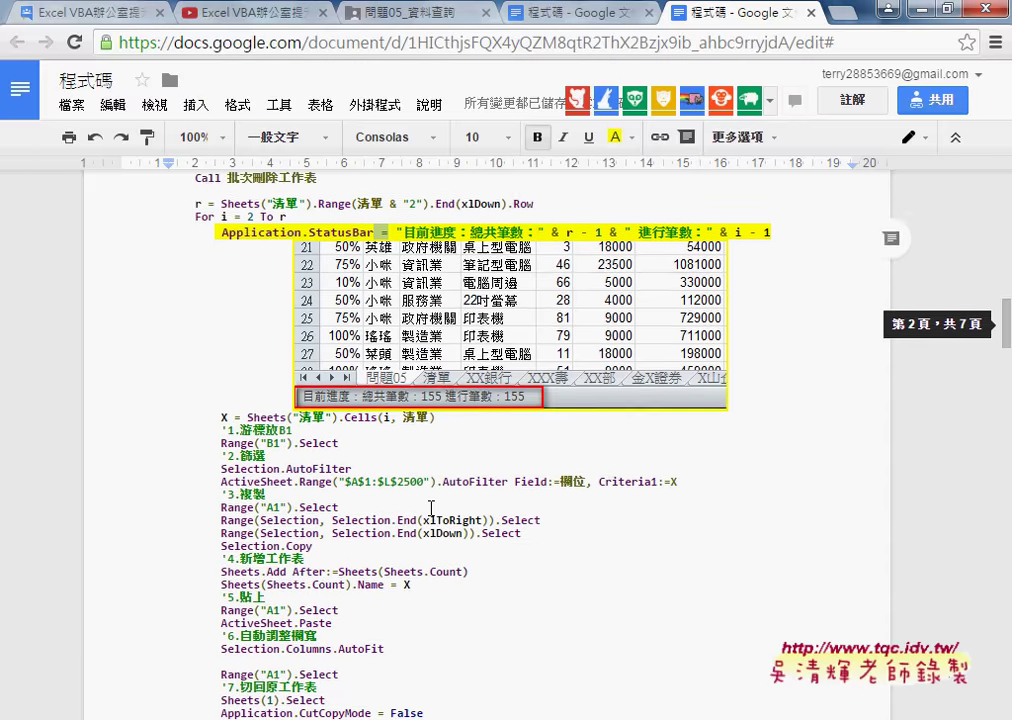
scroll(431, 508, up, 2)
scroll(431, 508, up, 1)
scroll(431, 508, up, 1)
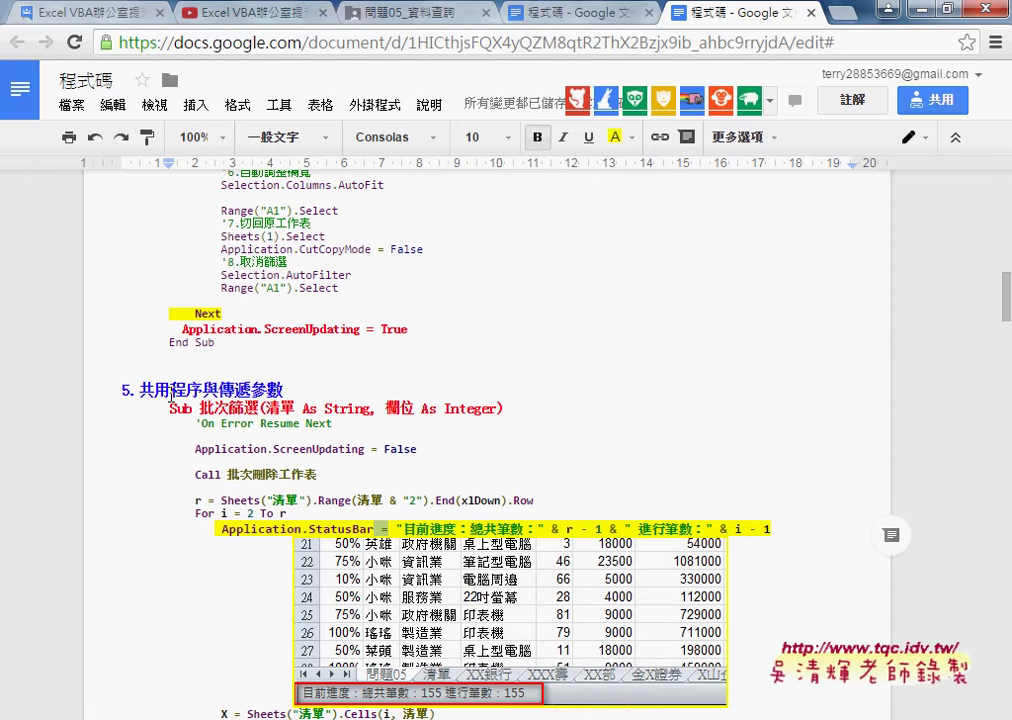
- Highlight the 批次篩選 heading, its 清單 As String and 欄位 As Integer parameters, and the StatusBar line
drag(138, 390, 204, 387)
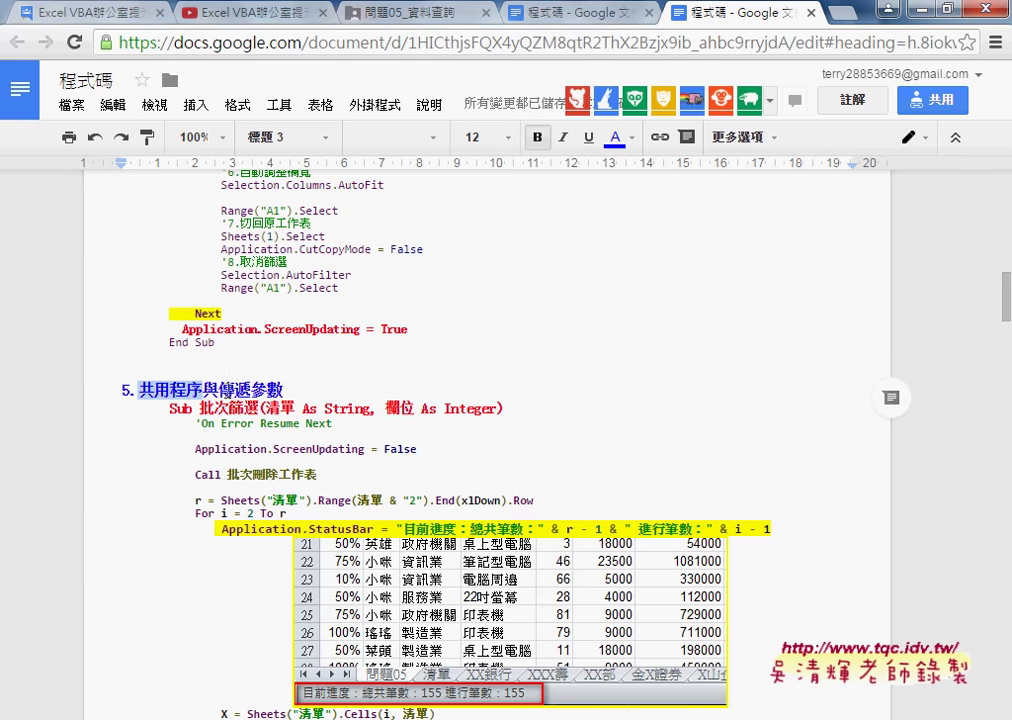
drag(277, 408, 495, 401)
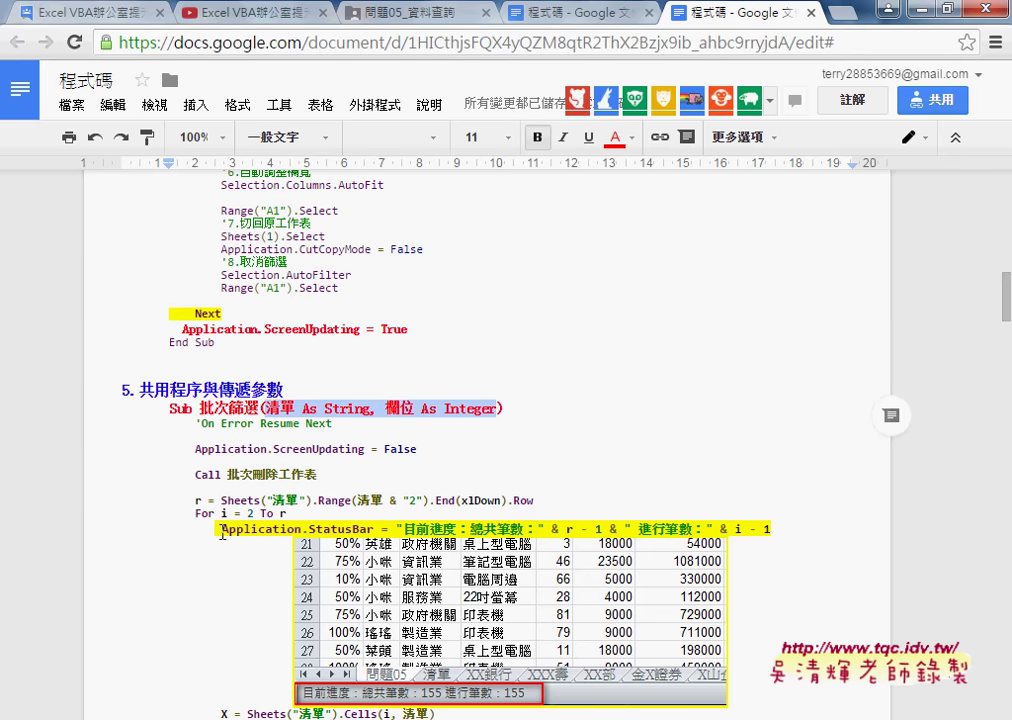
drag(219, 528, 786, 530)
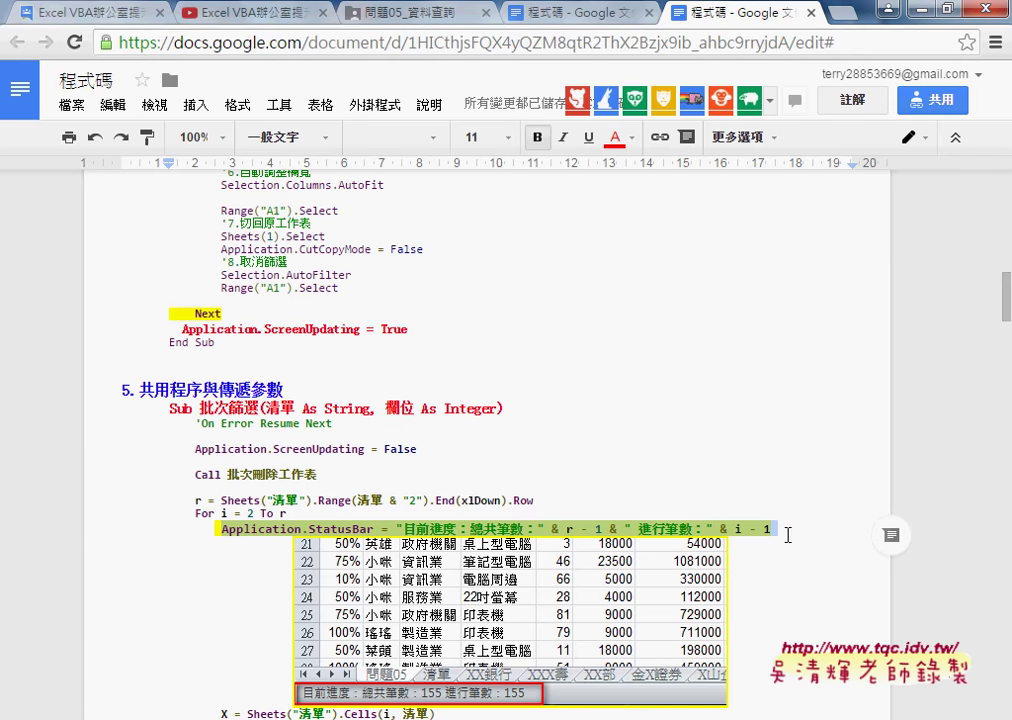